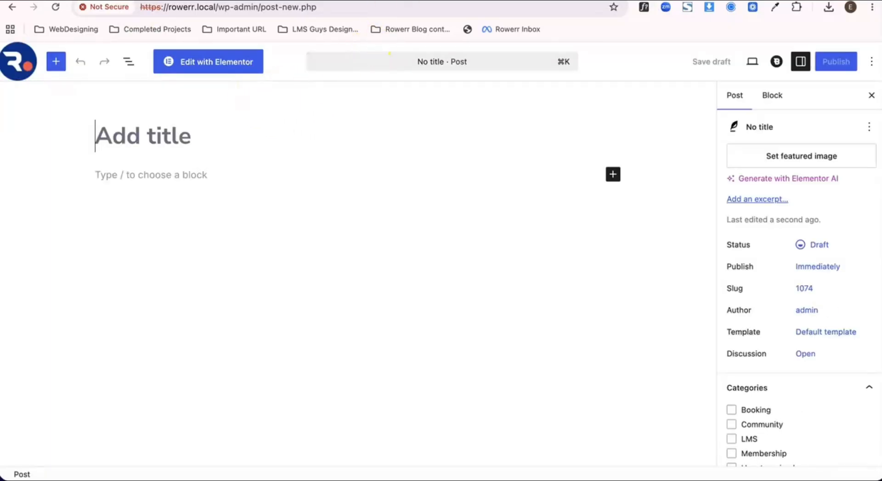
Copy the section 9 Rowerr.com title from the Google Docs Blog tab and paste it as the WordPress post's title.
click(386, 1)
scroll(414, 208, down, 10)
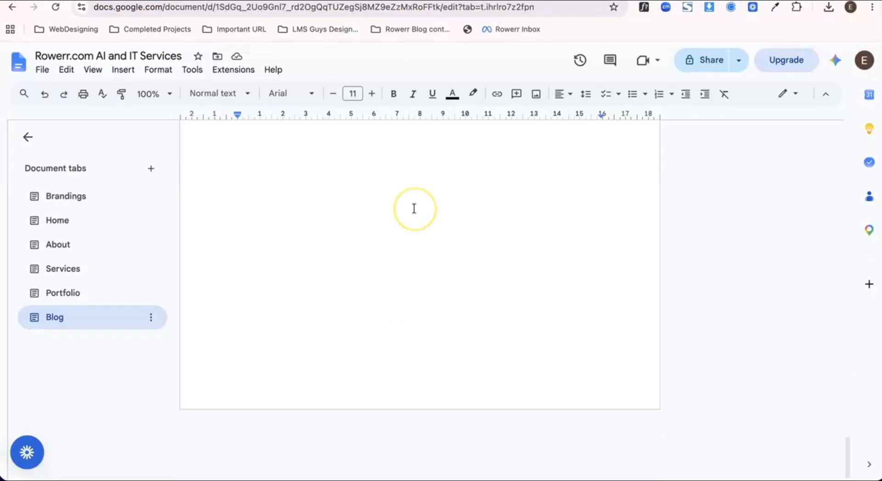
scroll(414, 209, up, 7)
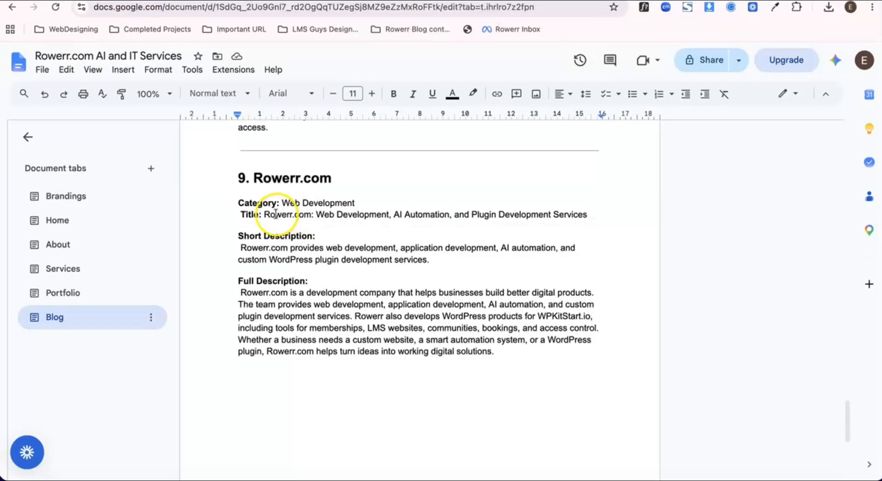
drag(266, 214, 592, 216)
key(super+c)
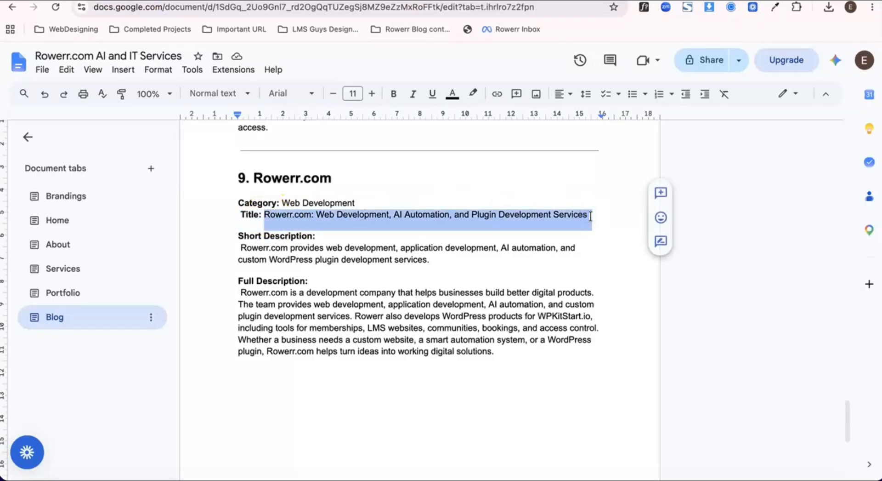
key(ctrl+shift+Tab)
click(143, 153)
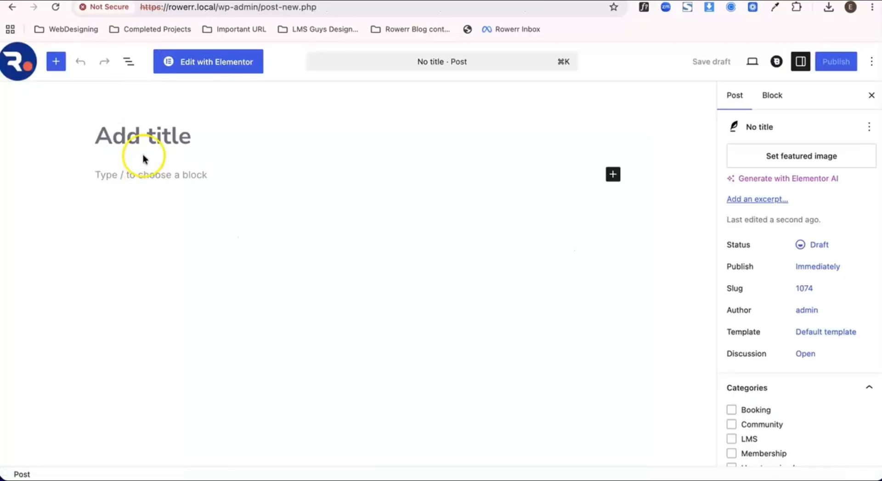
key(super+v)
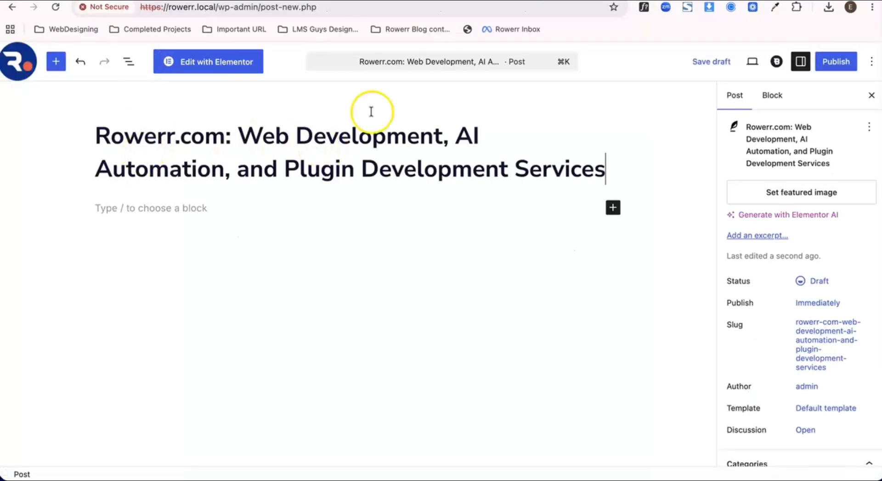
Copy the Rowerr.com short description from the Google Docs document and paste it into the post's excerpt.
click(297, 1)
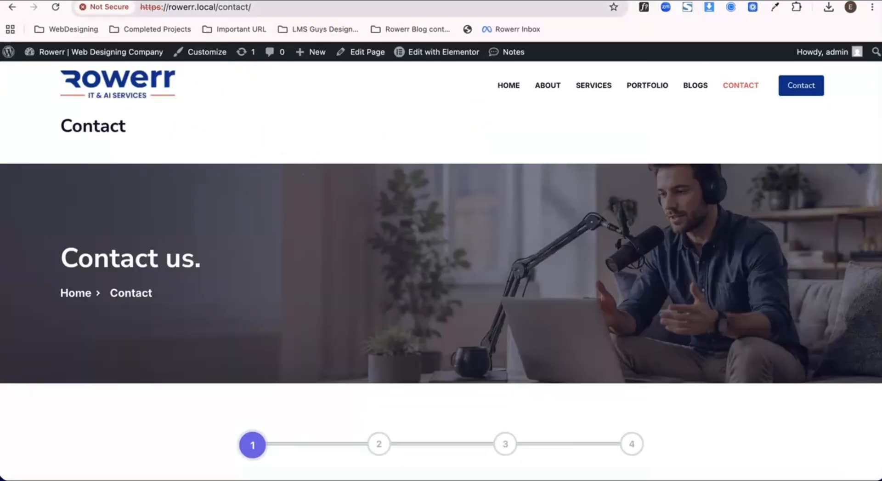
click(406, 1)
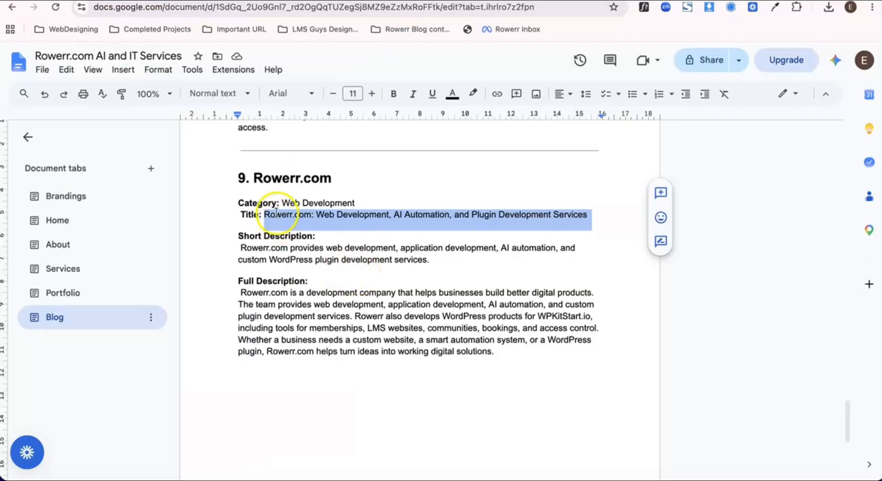
drag(240, 248, 433, 260)
key(ctrl+c)
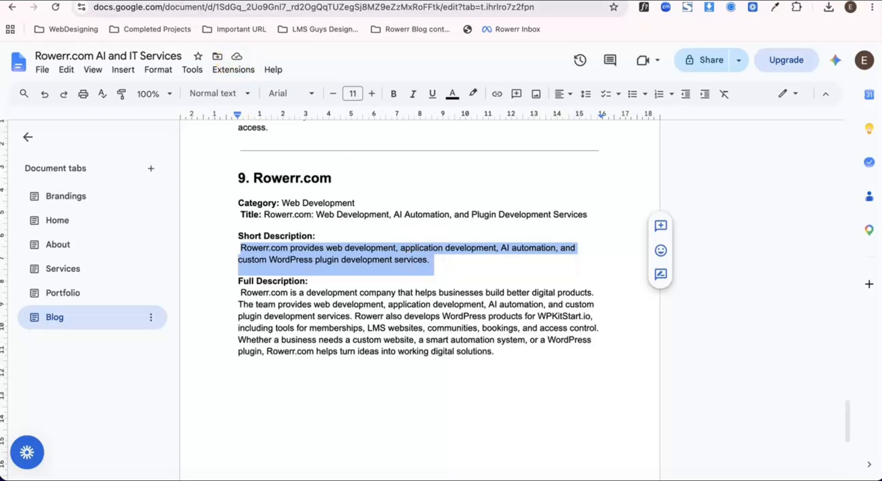
key(ctrl+Tab)
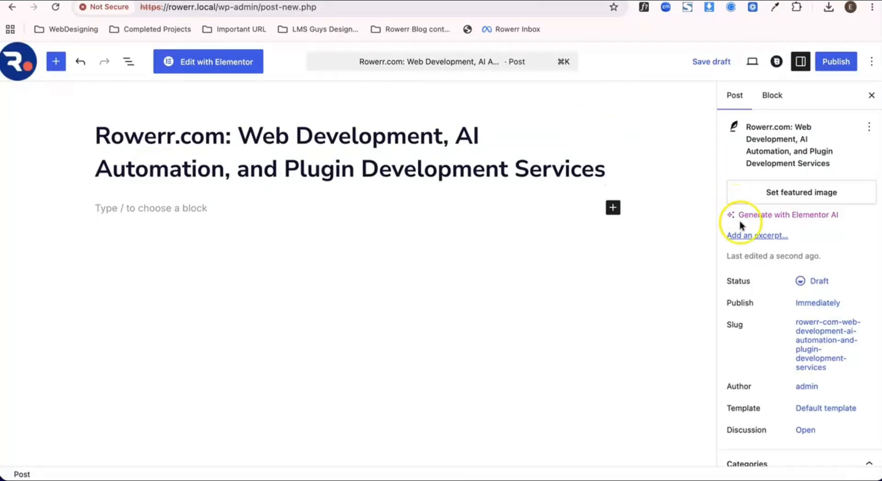
click(740, 234)
click(620, 295)
key(ctrl+v)
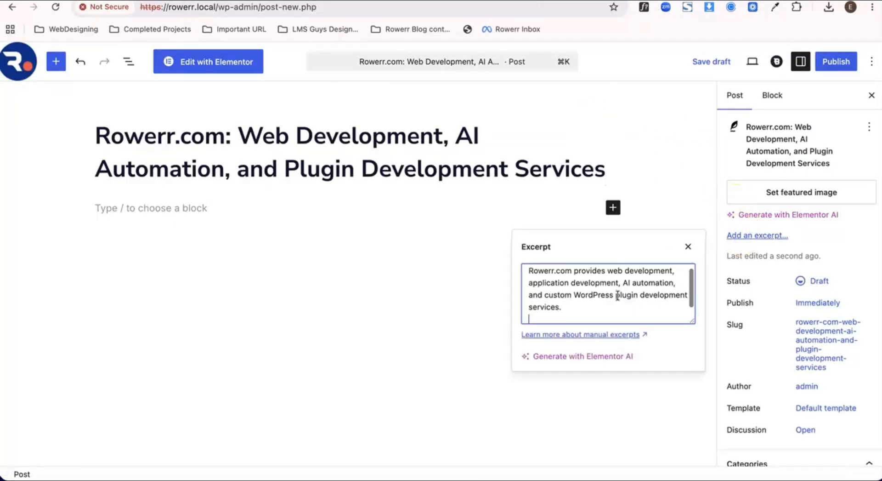
Set the Rowerr image from the media library as the post's featured image.
click(809, 191)
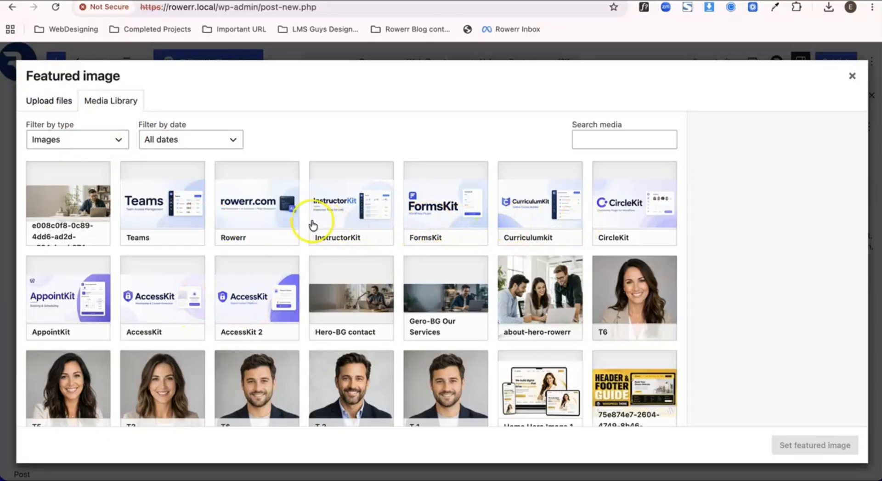
click(266, 213)
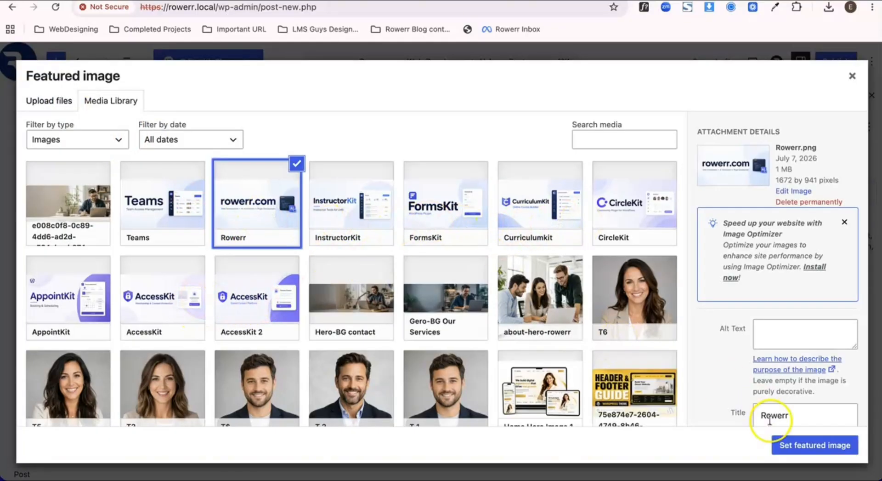
click(791, 445)
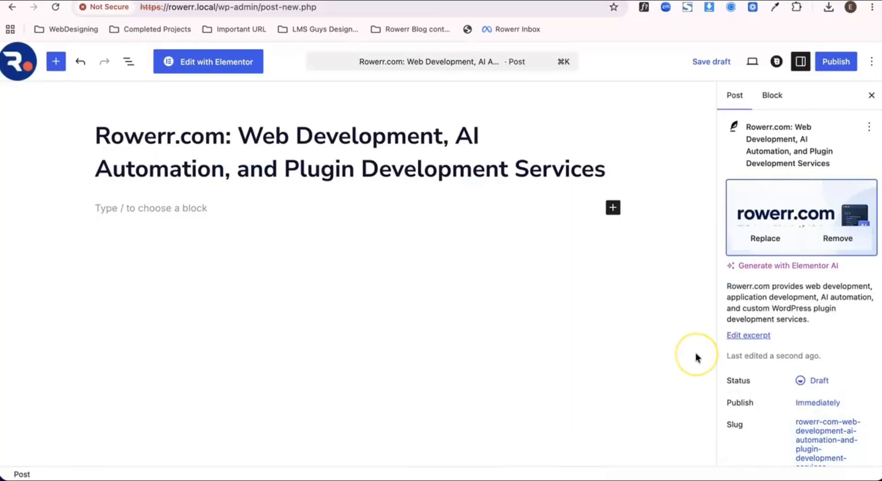
Add a new post category named WordPress without a parent category.
scroll(759, 365, down, 10)
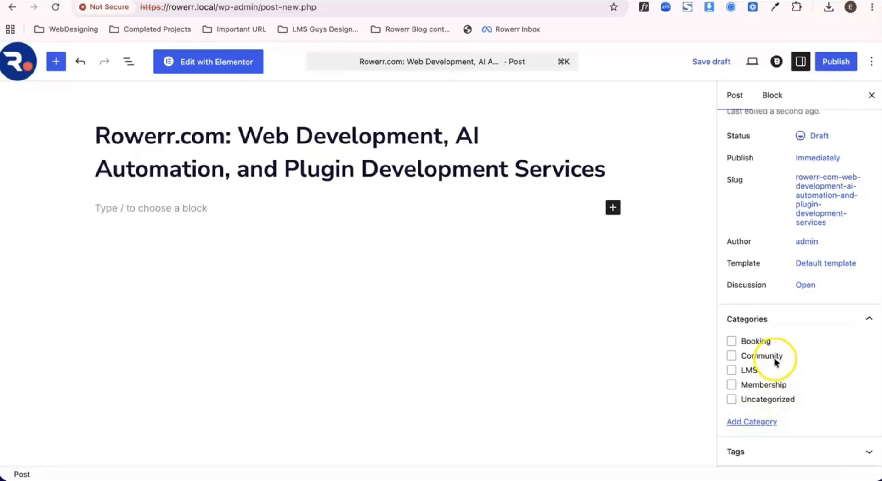
click(747, 425)
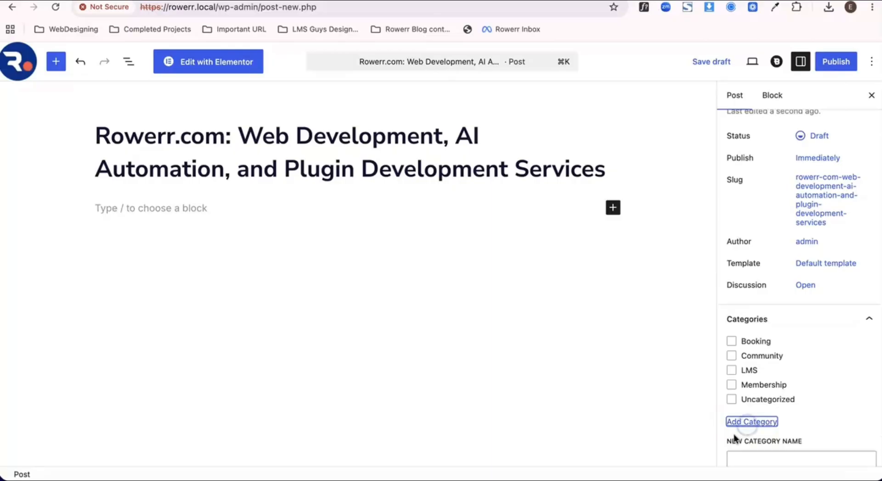
scroll(733, 436, down, 3)
click(752, 364)
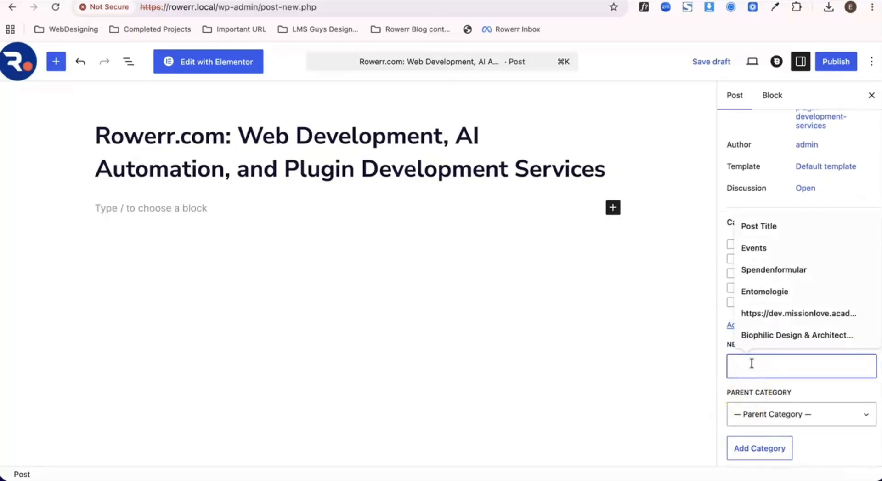
text(WordP)
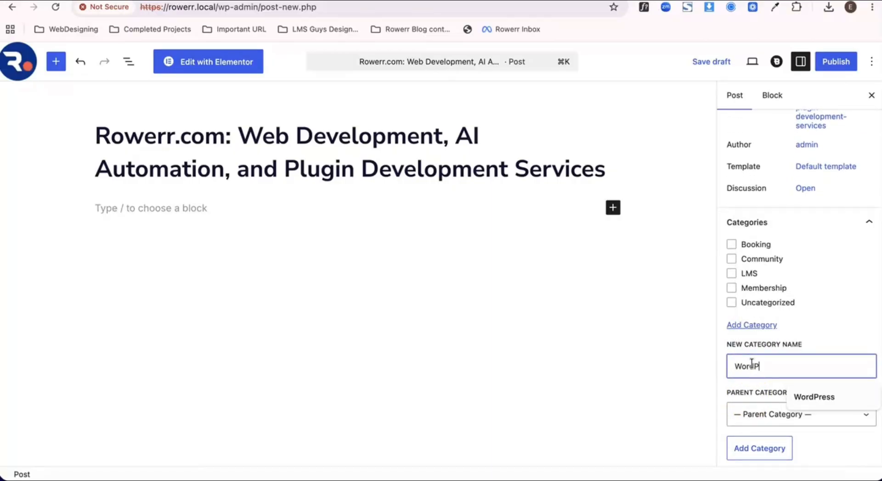
text(ress)
click(783, 418)
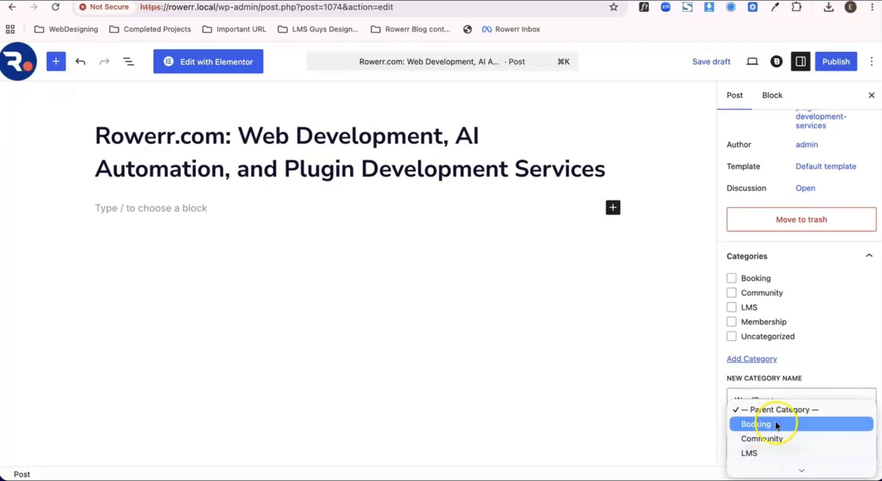
click(796, 397)
click(796, 396)
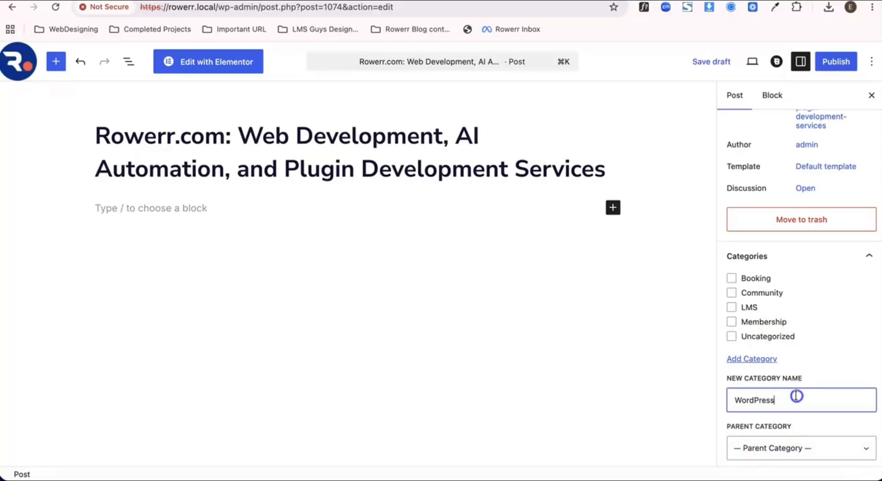
scroll(757, 429, down, 2)
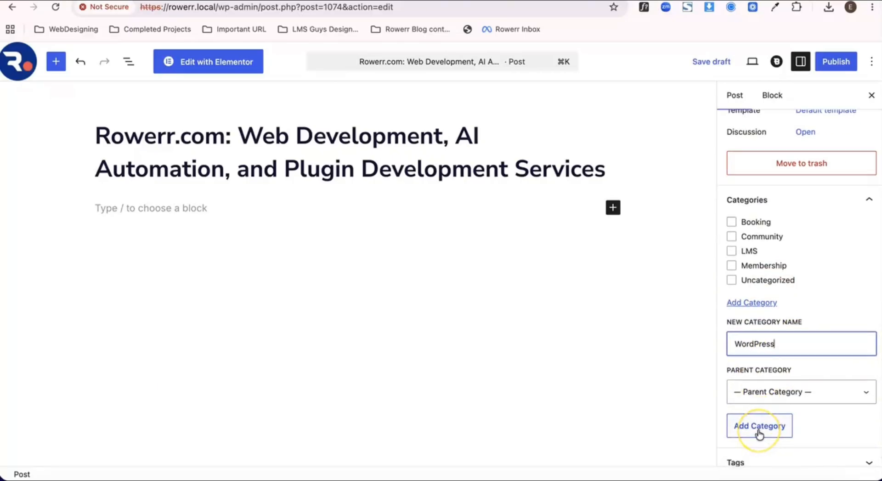
click(759, 431)
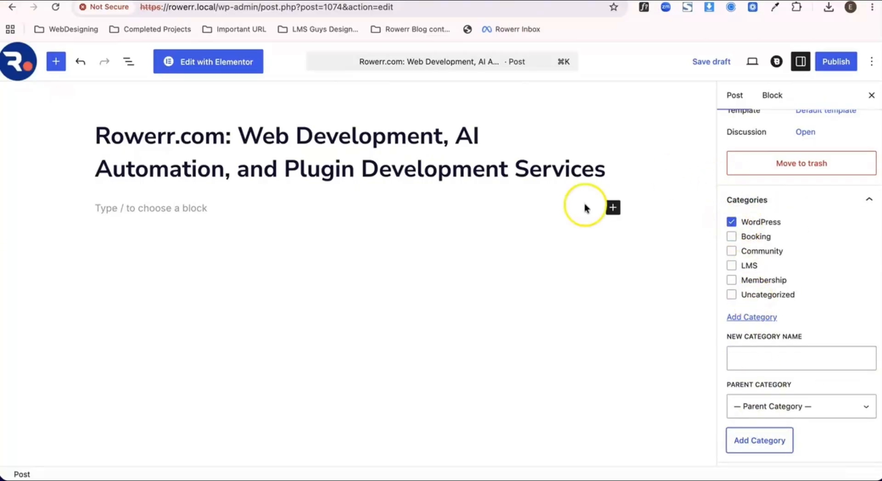
Copy the Rowerr.com full description from the Google Docs document and paste it into the post body.
click(389, 0)
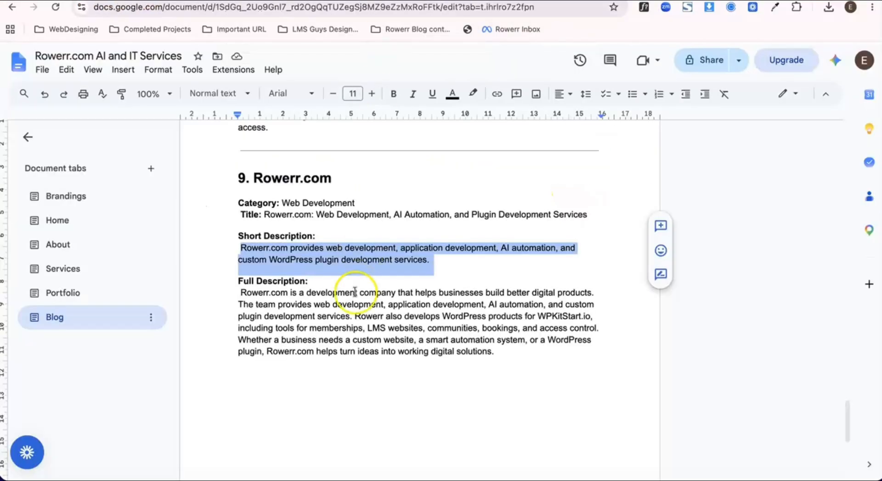
scroll(356, 292, down, 2)
drag(240, 222, 498, 282)
key(super+c)
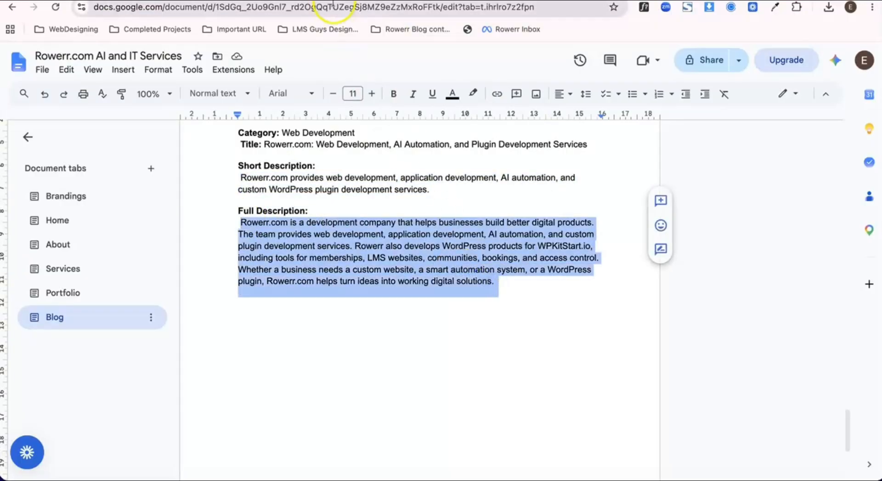
click(281, 1)
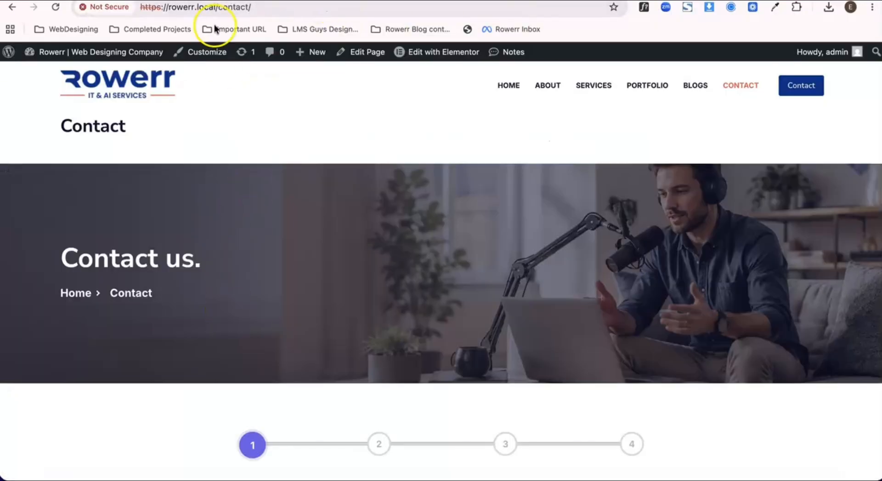
click(208, 1)
click(256, 201)
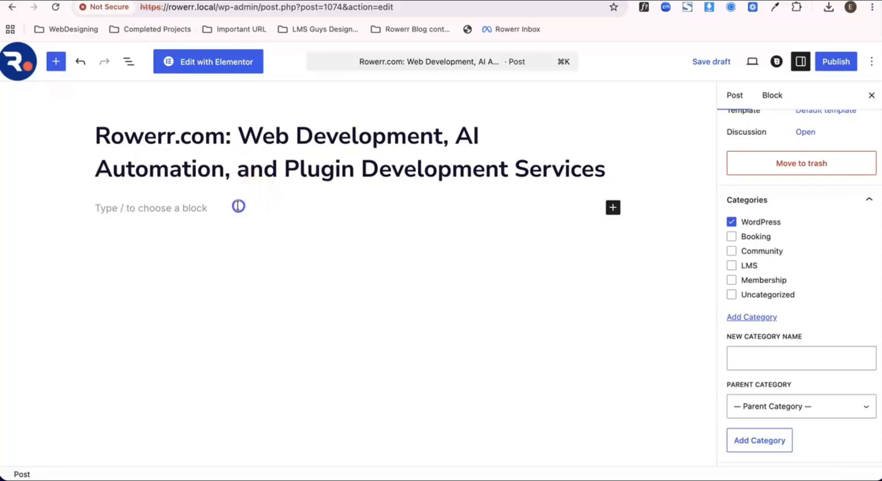
key(super+v)
Publish the post and view its live page, checking the title, excerpt, category and body text.
click(837, 64)
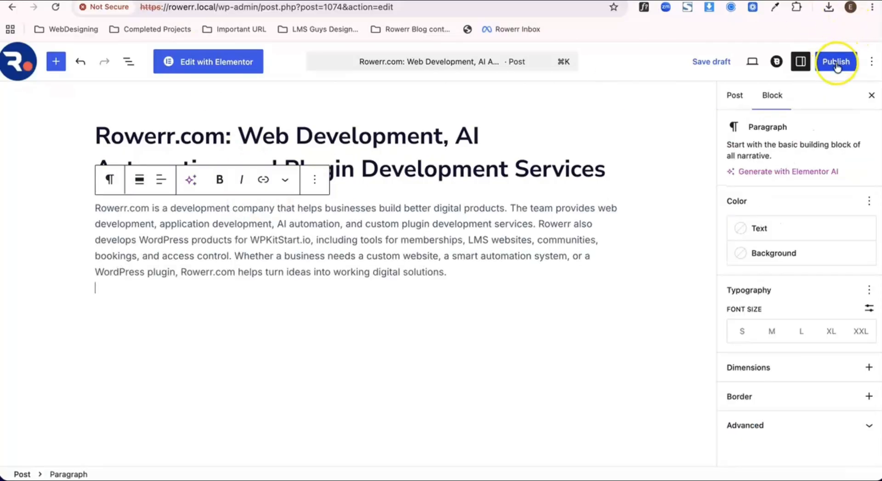
click(837, 62)
click(731, 118)
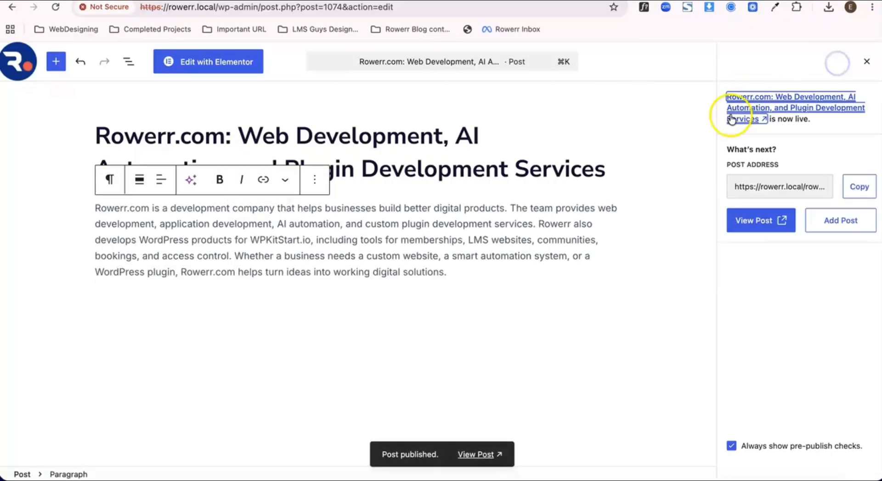
click(488, 450)
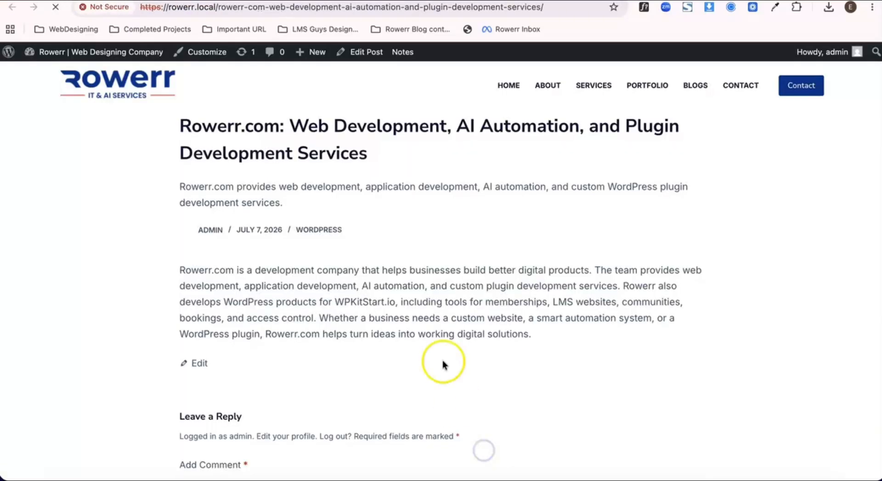
scroll(265, 246, down, 3)
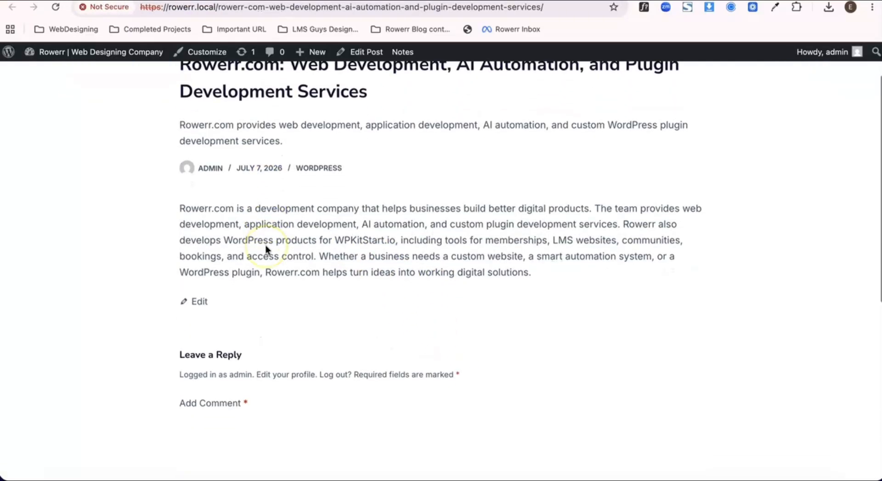
scroll(265, 250, up, 3)
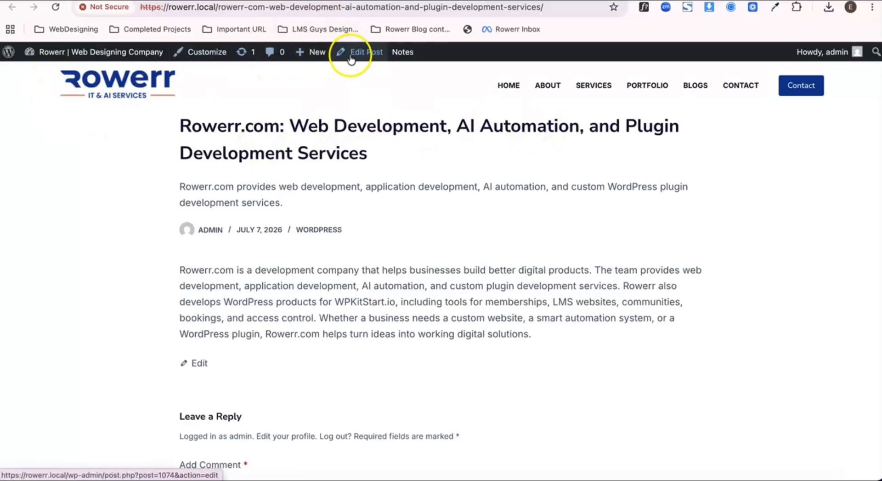
Set the Narrow Container Max Width in the theme's general layout customization to 1000 px and publish the change.
click(200, 53)
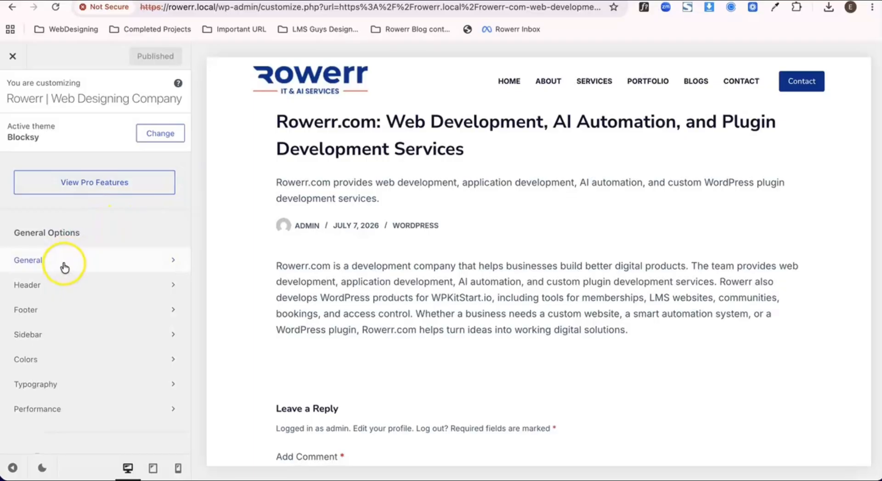
click(65, 265)
scroll(63, 266, down, 1)
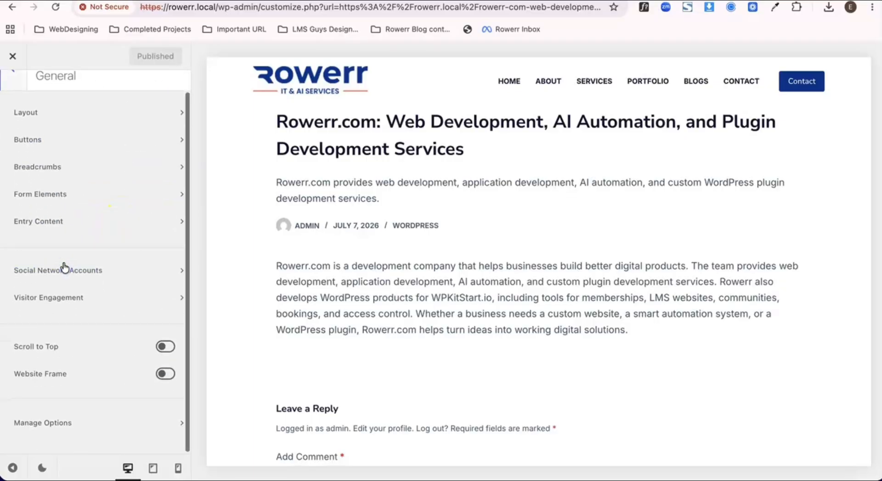
click(83, 114)
scroll(111, 289, down, 3)
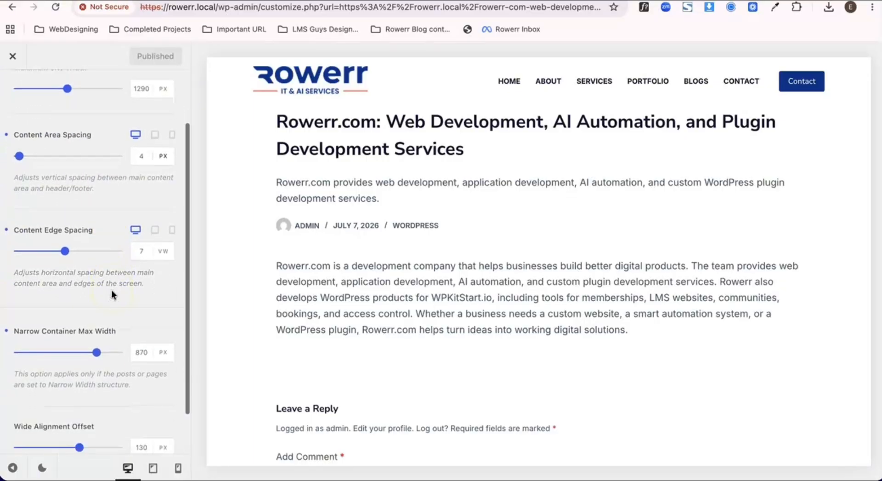
scroll(112, 288, up, 3)
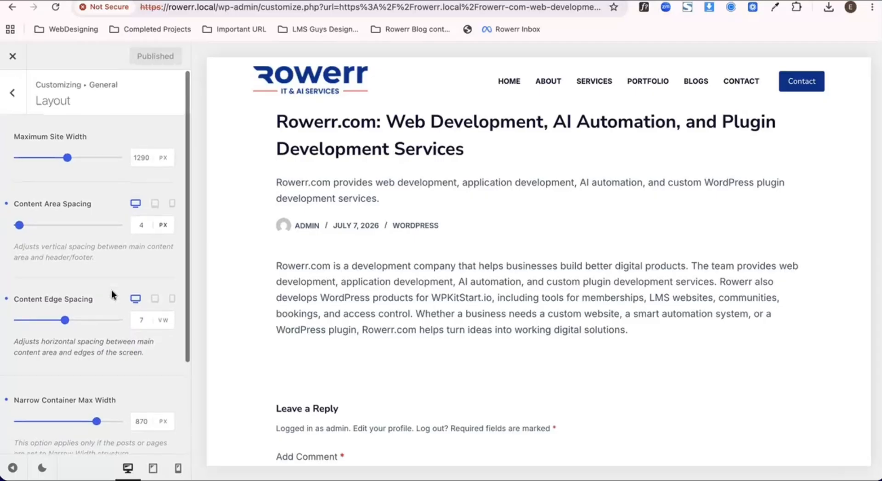
scroll(111, 289, down, 3)
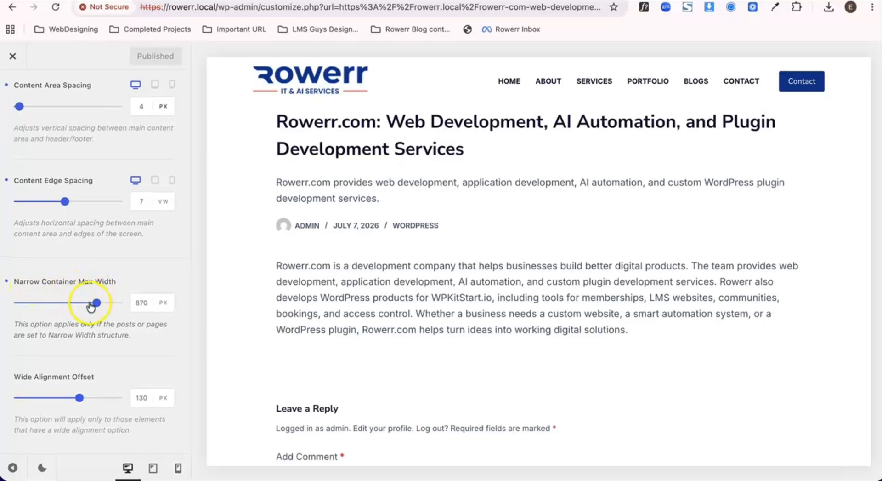
drag(98, 306, 171, 308)
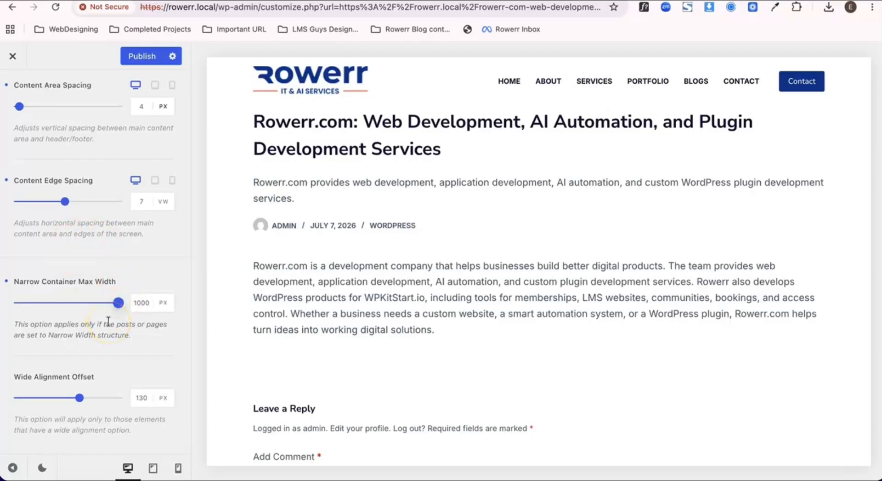
click(140, 304)
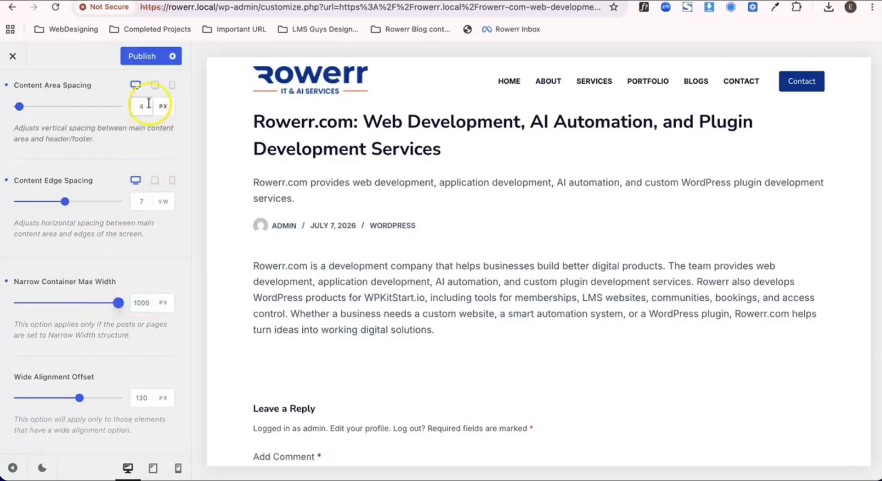
click(146, 62)
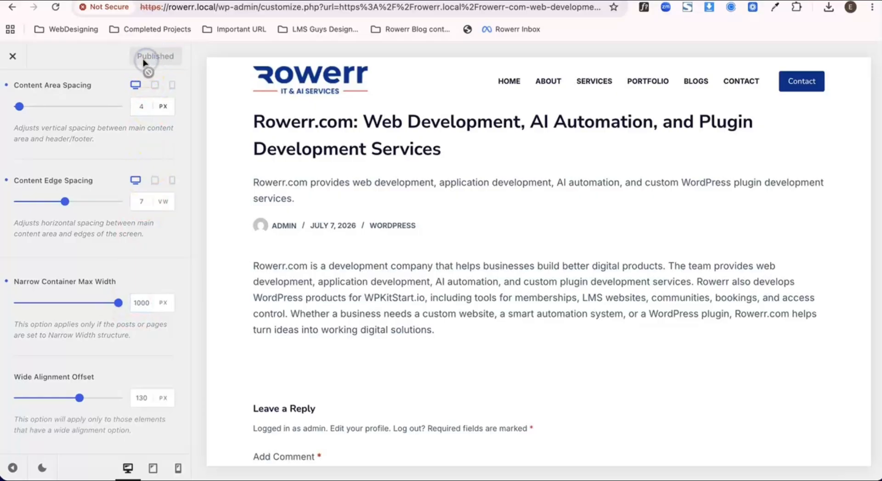
Leave the theme customization and check the content width on the live post page.
click(12, 56)
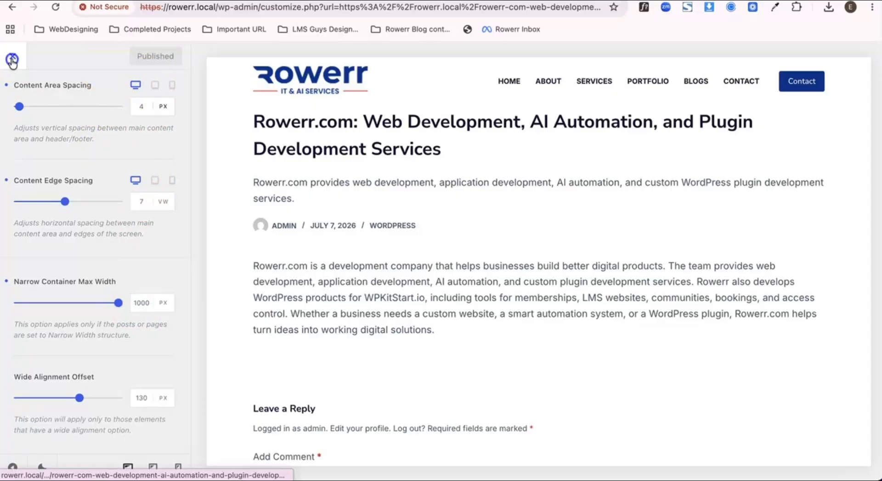
scroll(246, 236, down, 1)
scroll(230, 226, up, 1)
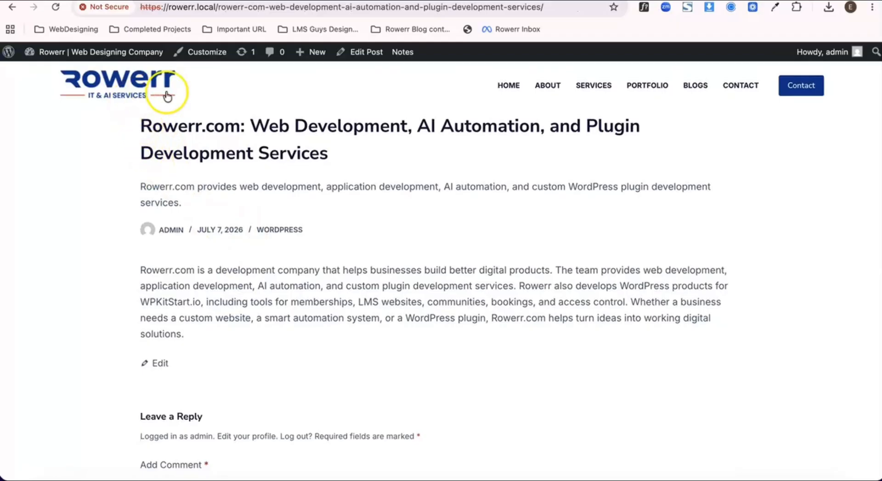
Set the Maximum Site Width in the theme's general layout customization to 1000 px and publish it.
click(202, 53)
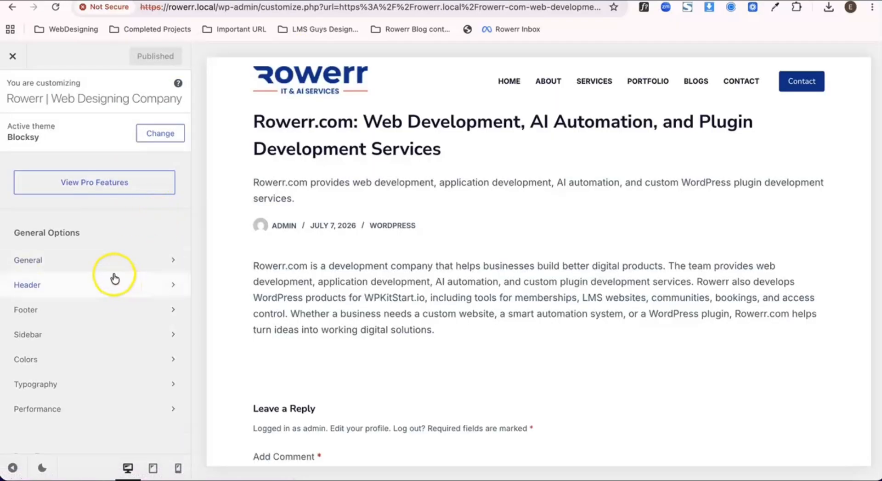
click(111, 264)
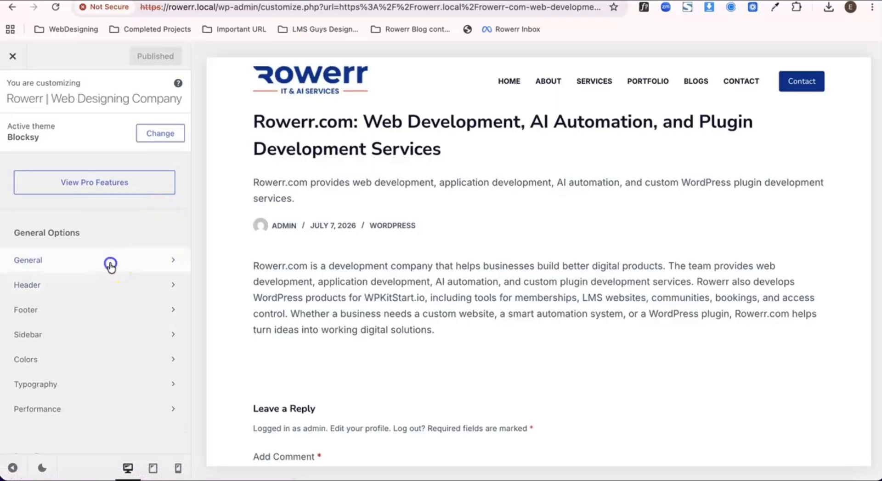
click(124, 140)
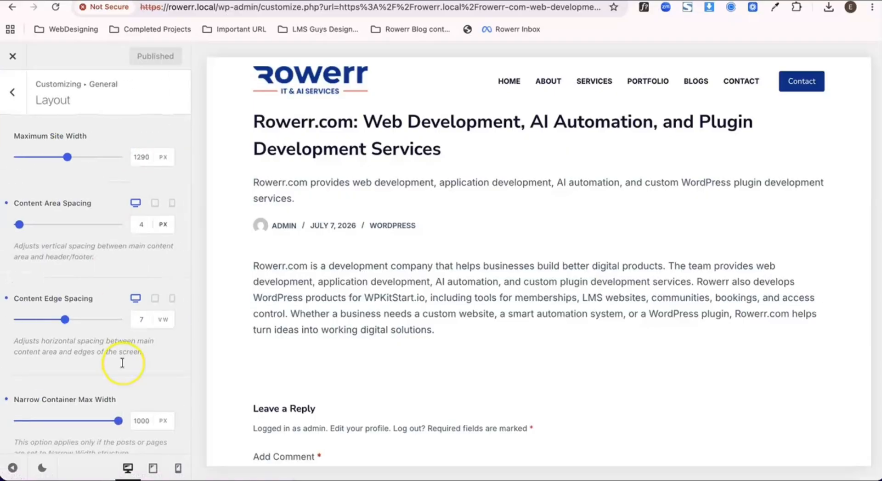
scroll(122, 363, down, 4)
click(133, 303)
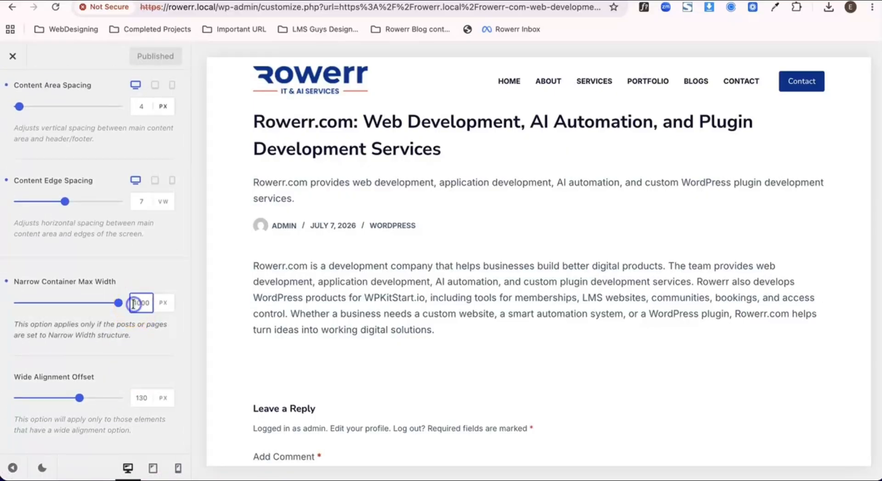
scroll(134, 303, up, 4)
click(141, 157)
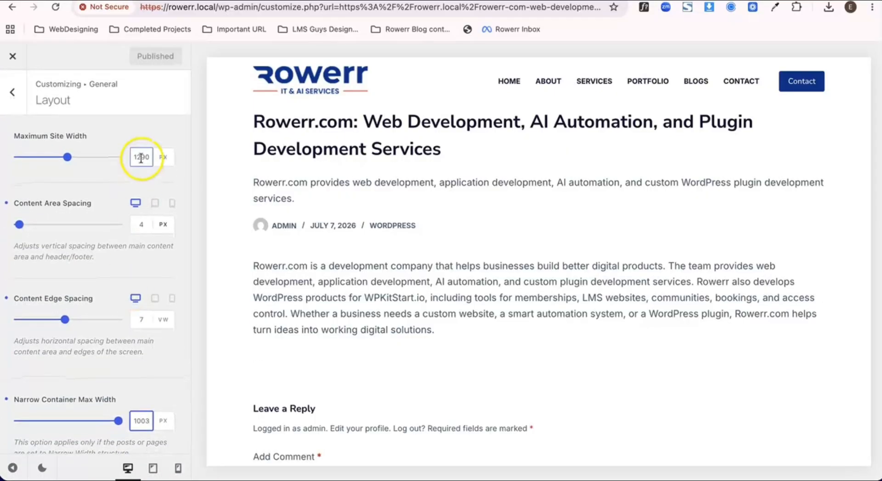
double_click(141, 157)
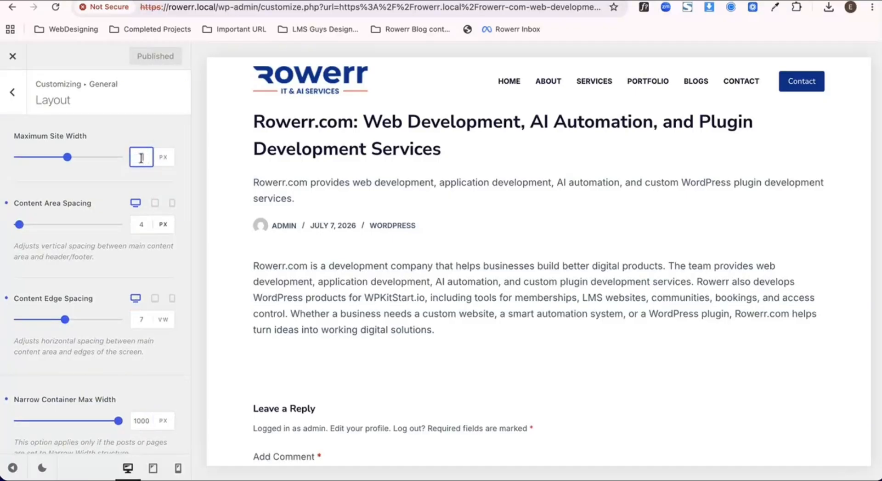
text(1000)
click(138, 56)
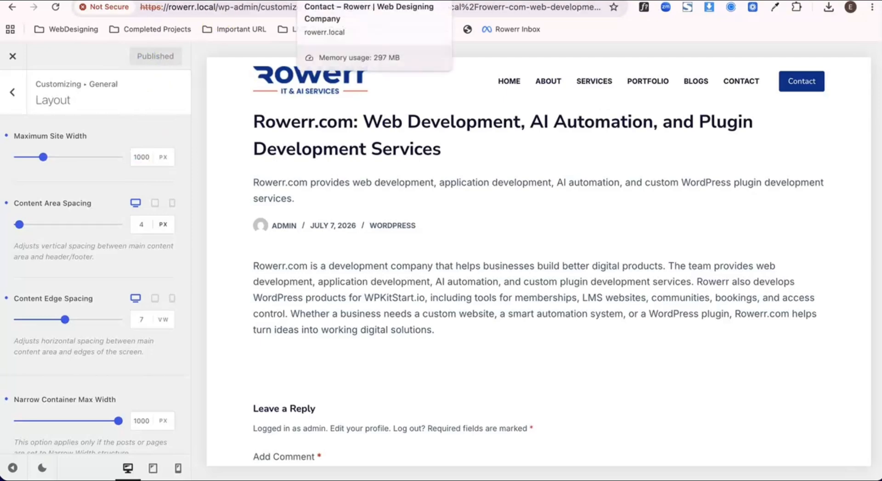
Return to the live post page and compare the header's width with the post content.
click(12, 56)
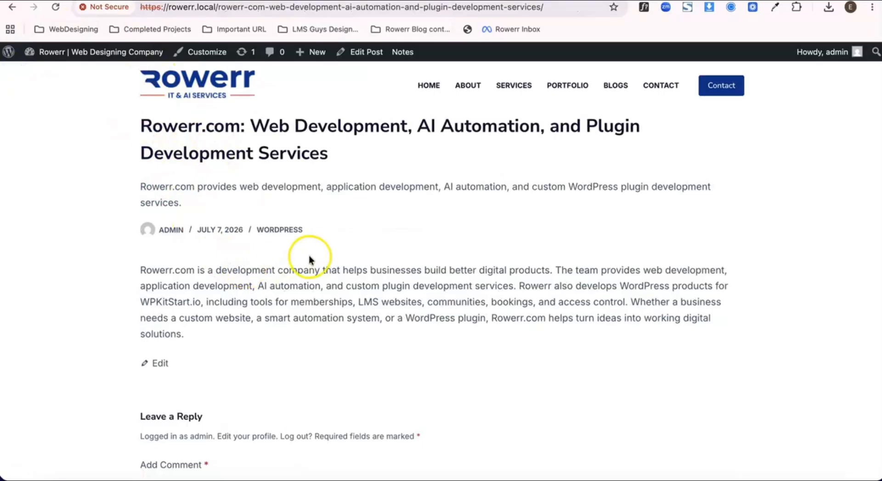
scroll(451, 252, down, 5)
scroll(451, 252, up, 5)
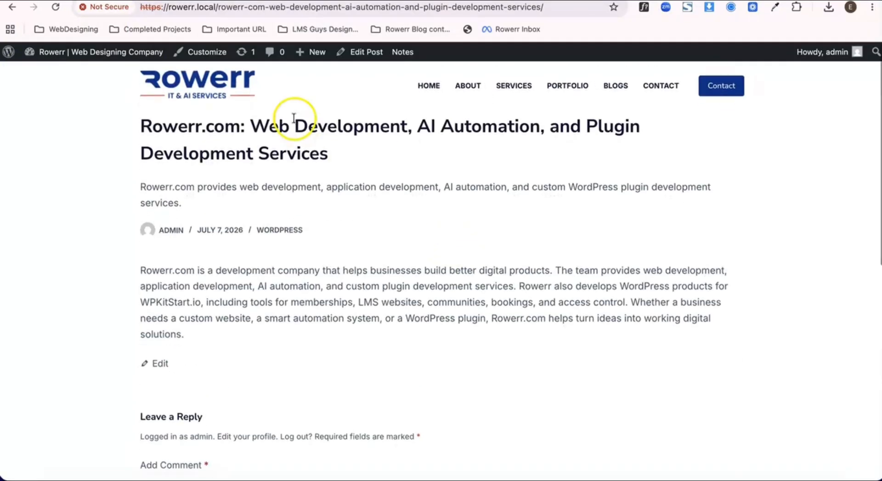
Set the theme's Maximum Site Width to 1140 px in the general layout customization and publish the change.
click(198, 51)
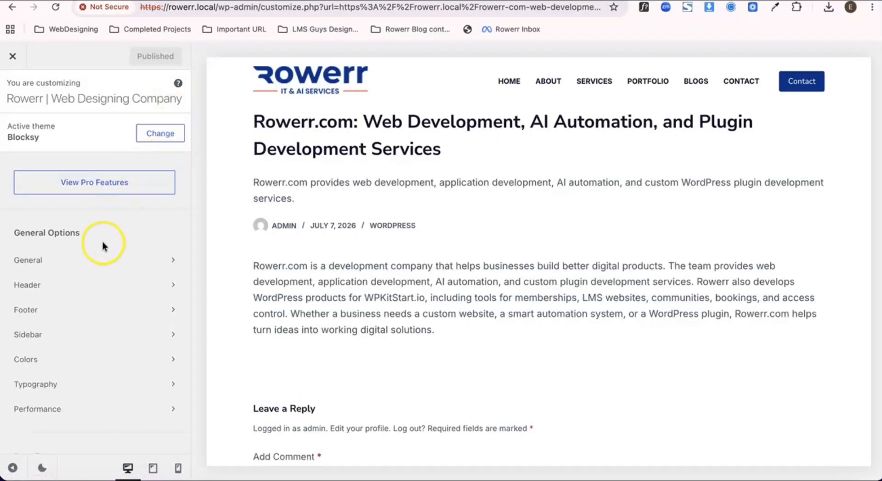
click(103, 257)
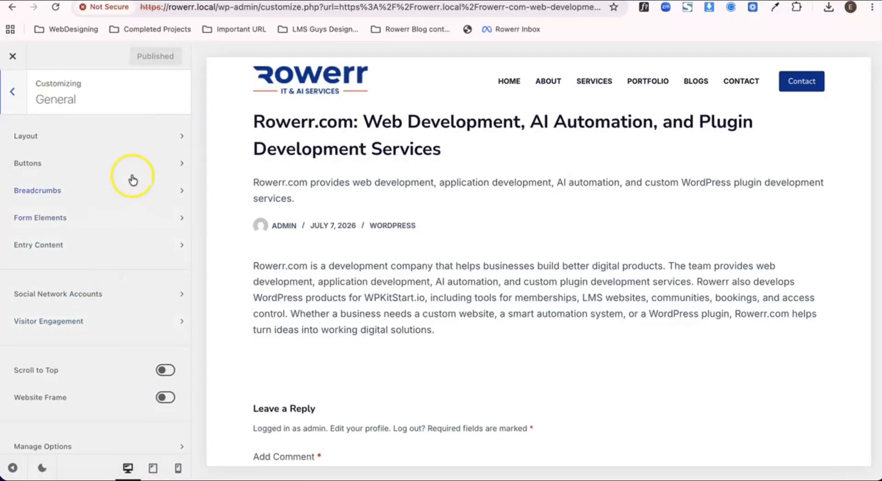
click(148, 137)
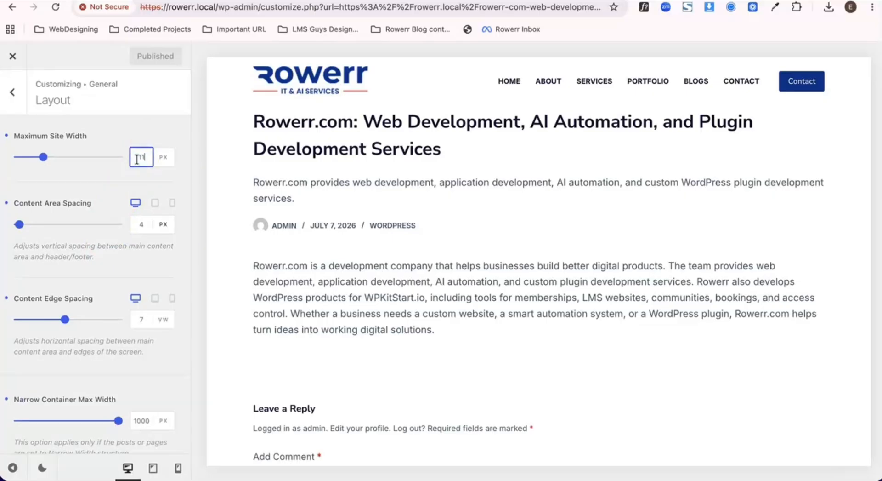
click(136, 159)
text(1140)
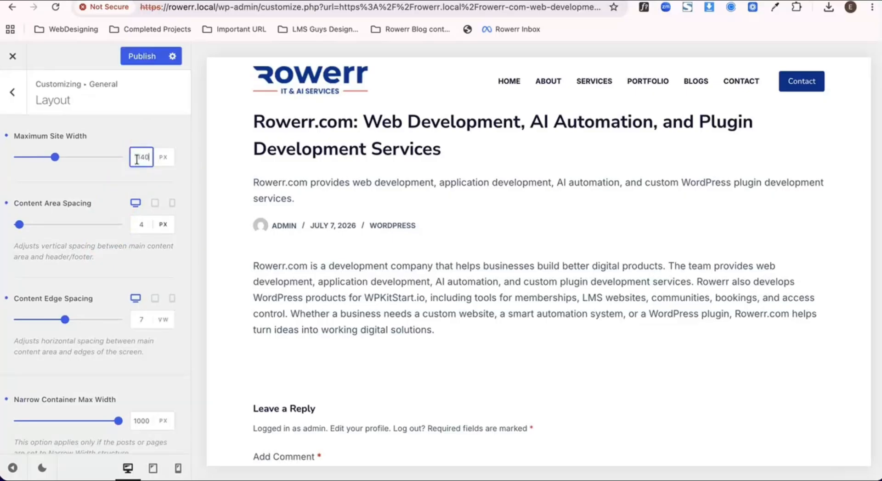
click(142, 56)
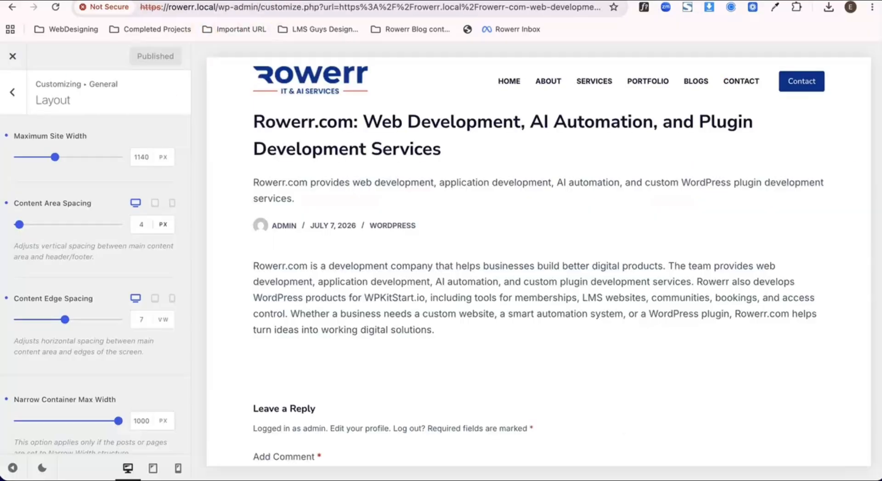
Close the theme customization and review the header and body alignment on the live post.
click(13, 56)
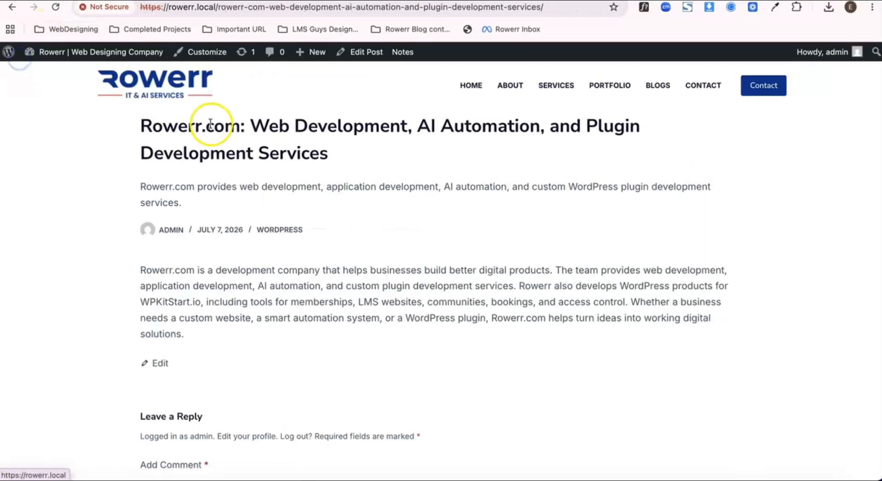
scroll(215, 199, down, 3)
scroll(215, 199, up, 3)
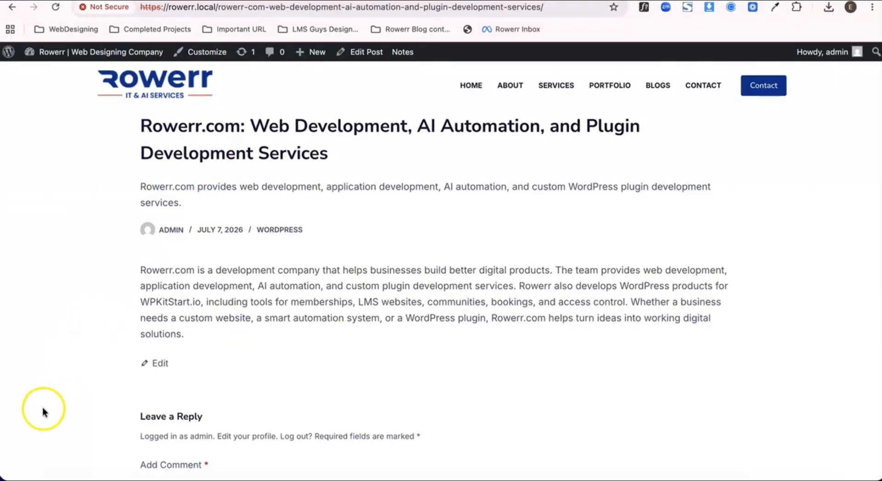
Open the site's Blogs page for editing with Elementor.
click(657, 85)
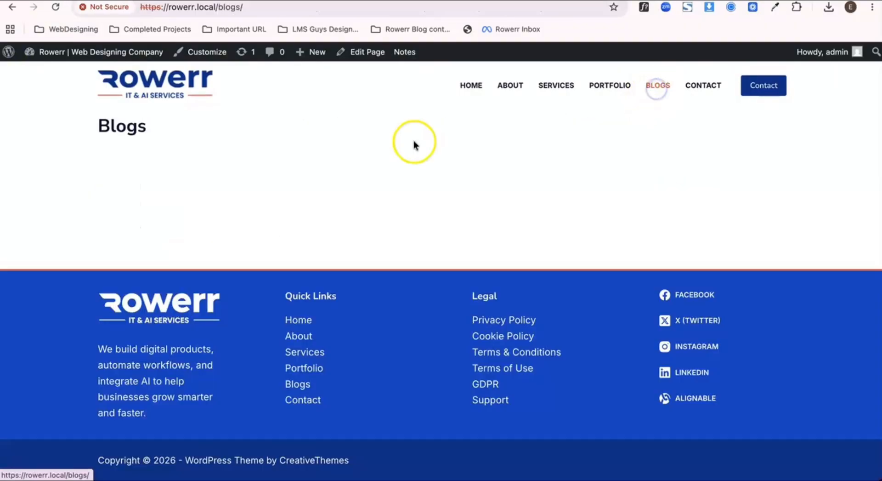
click(365, 52)
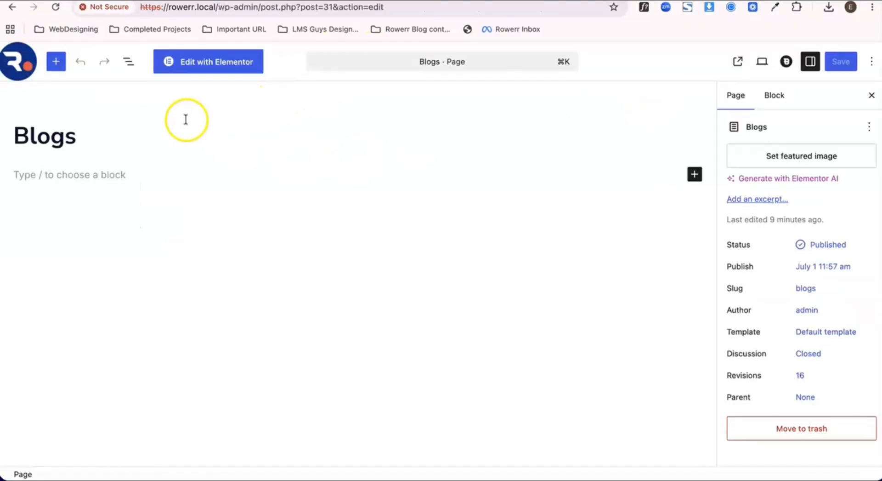
click(208, 63)
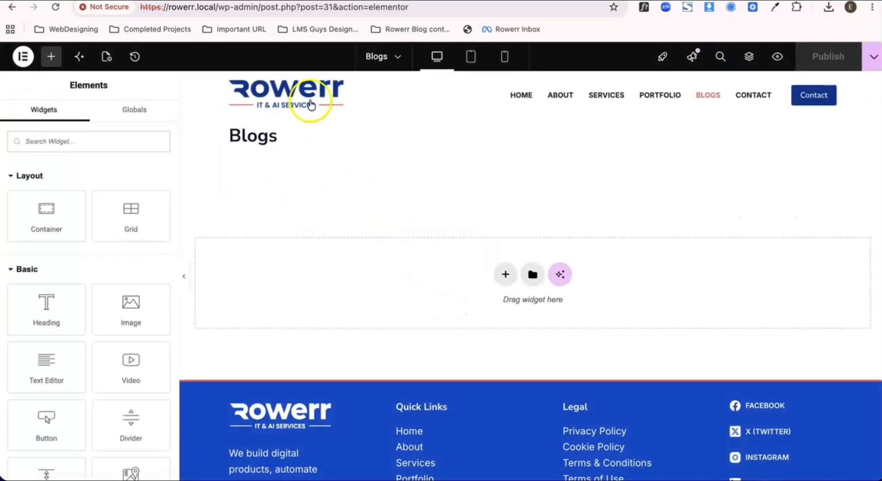
Set the Blogs page's layout to Elementor Full Width in its page settings and publish the page.
click(106, 56)
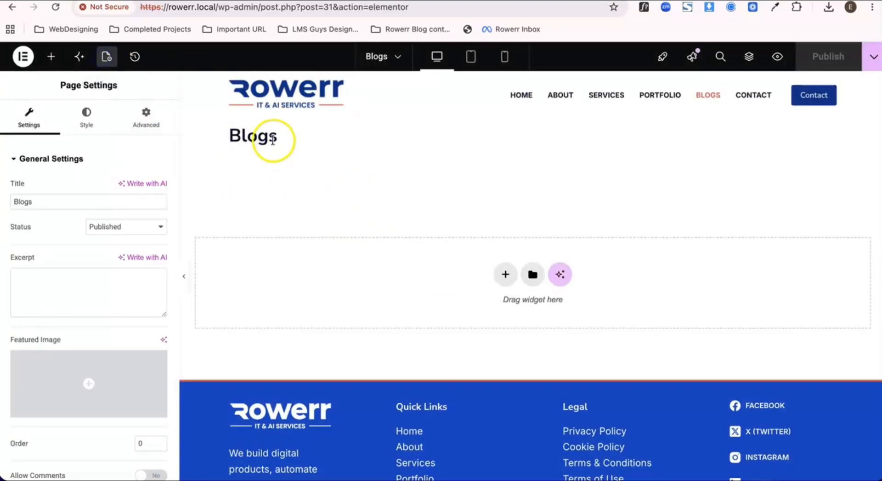
scroll(112, 278, down, 5)
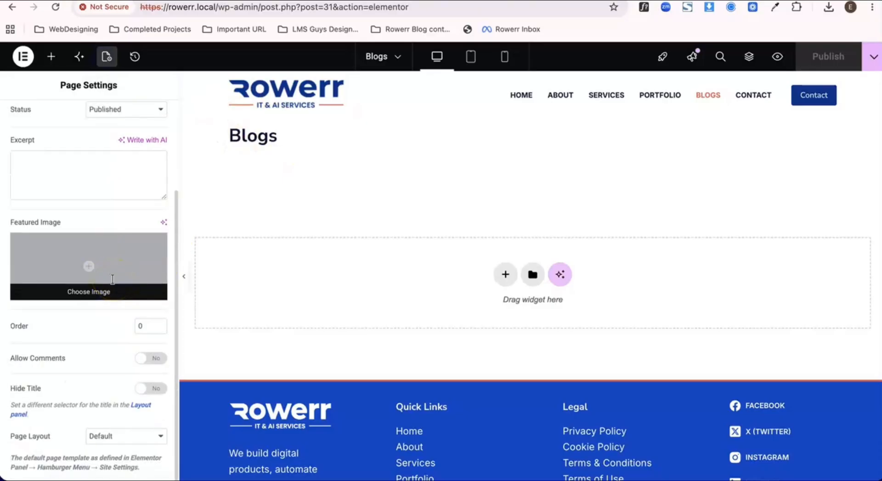
click(102, 444)
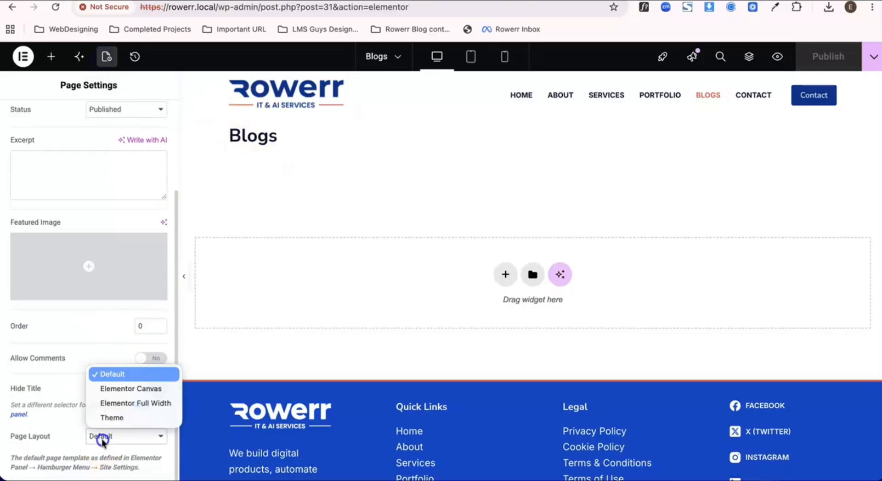
click(122, 403)
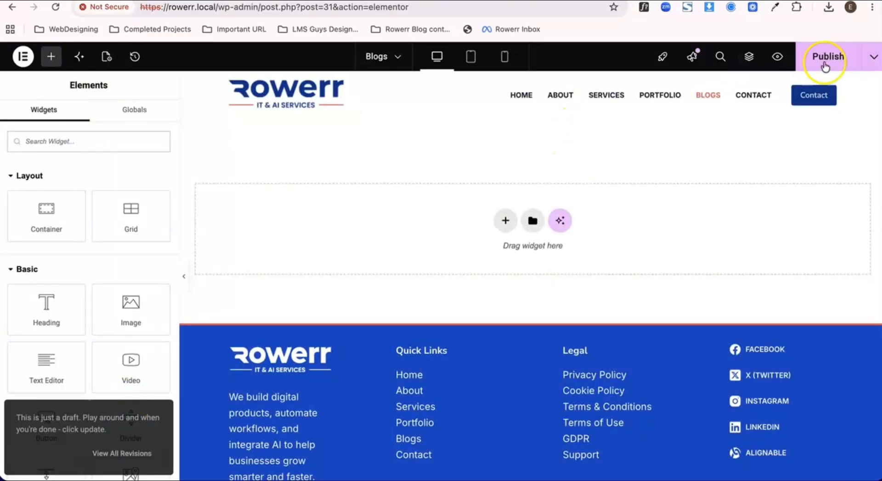
click(825, 65)
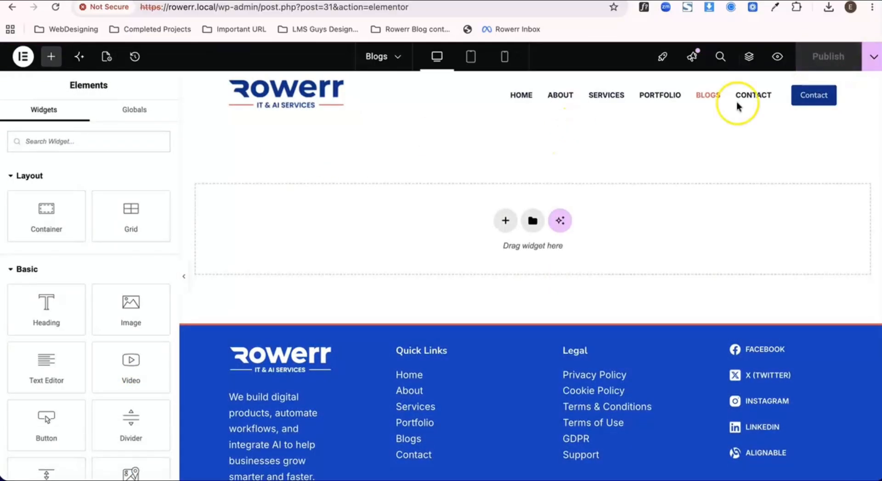
Add a single-column flexbox container with downward direction to the empty Blogs page.
click(505, 220)
click(476, 256)
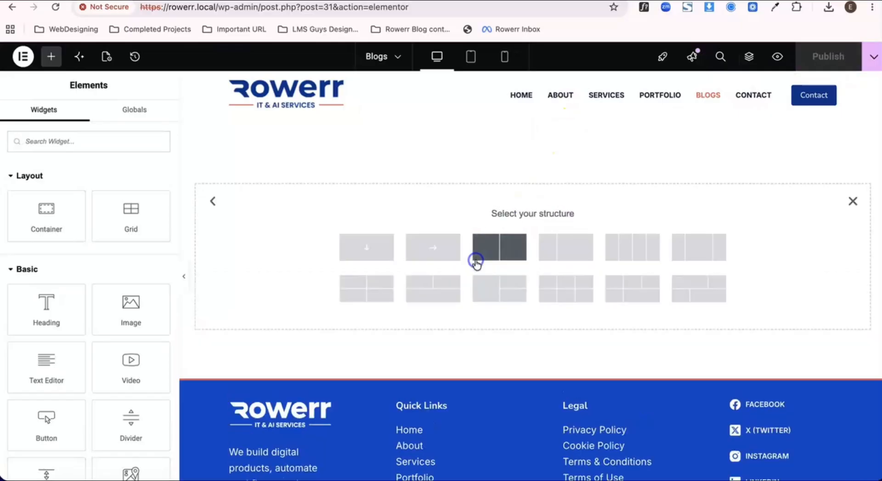
click(368, 250)
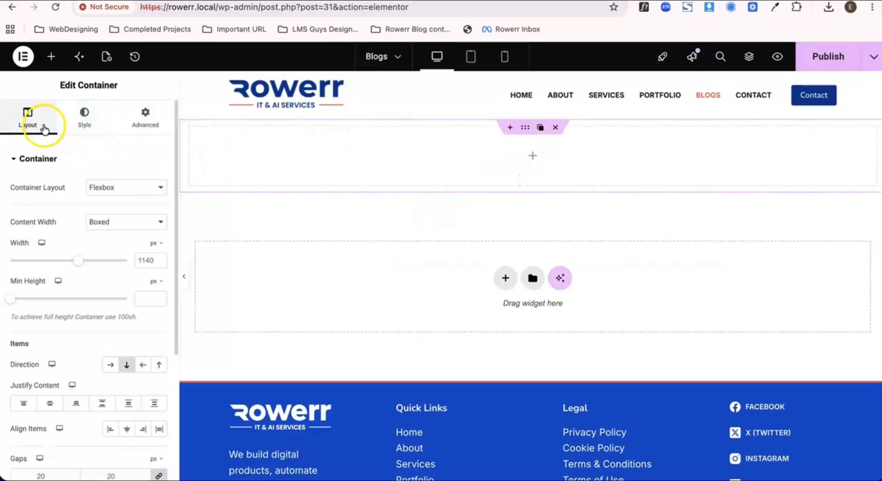
Give the container a classic background using the media library image of the man writing at a desk (e008c0f8-0c89-4dd6-ad2d-e524abcab974).
click(81, 120)
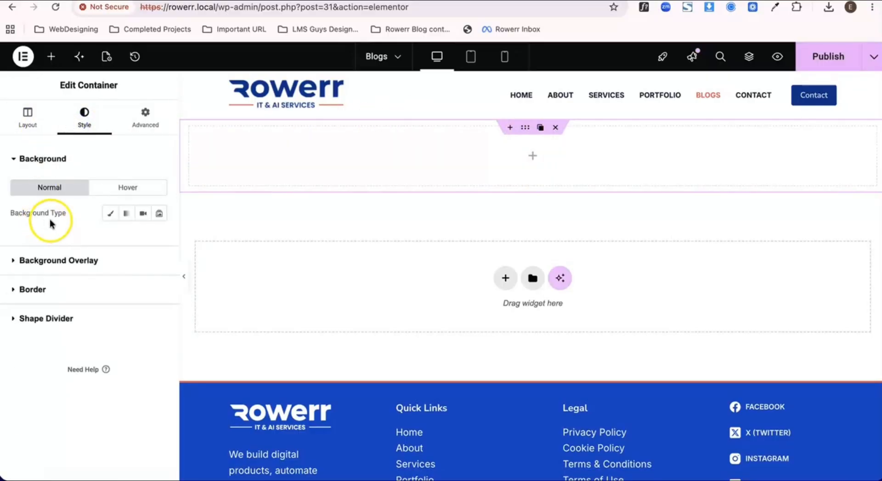
click(108, 215)
click(75, 295)
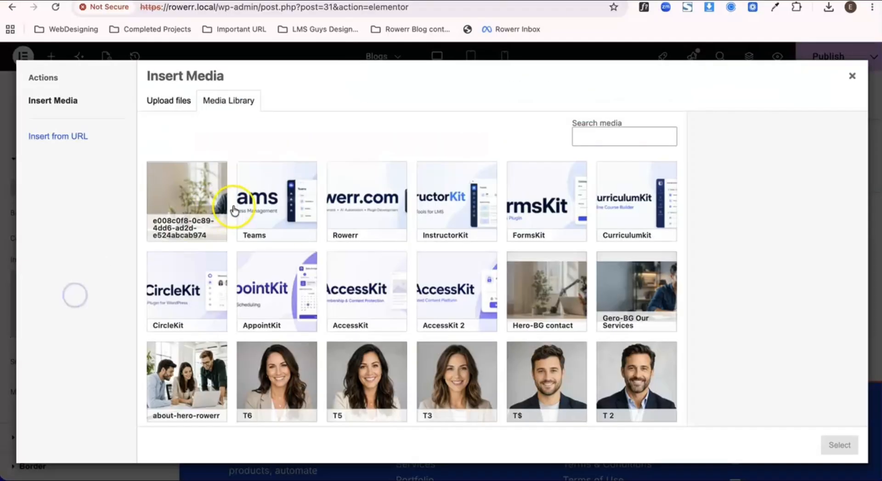
click(181, 201)
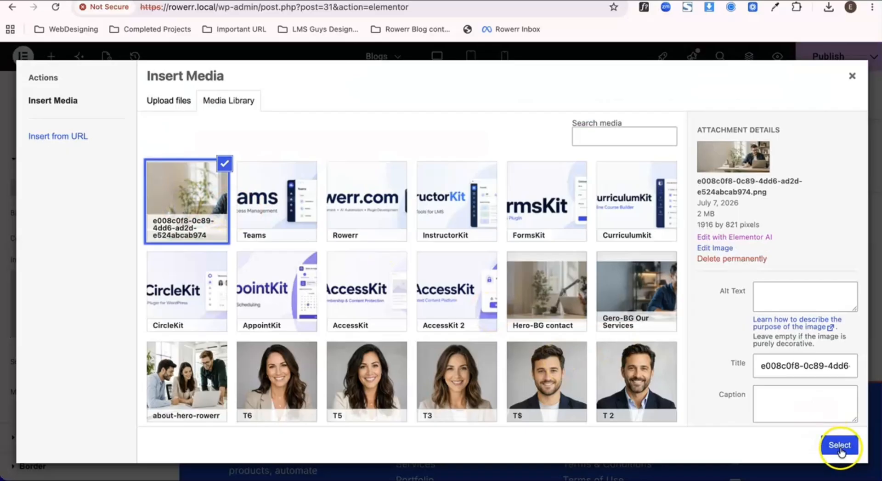
click(840, 445)
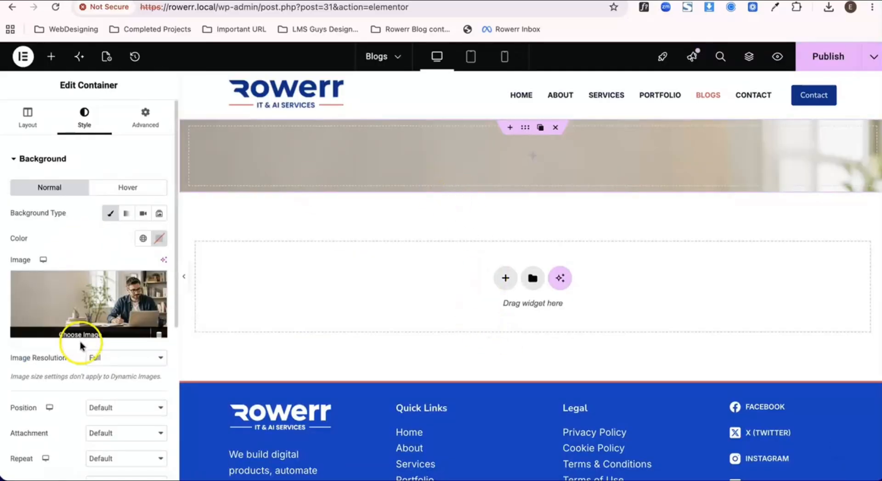
Set the container's background image to Center Center position, No-repeat and Cover display size.
scroll(79, 342, down, 4)
click(115, 263)
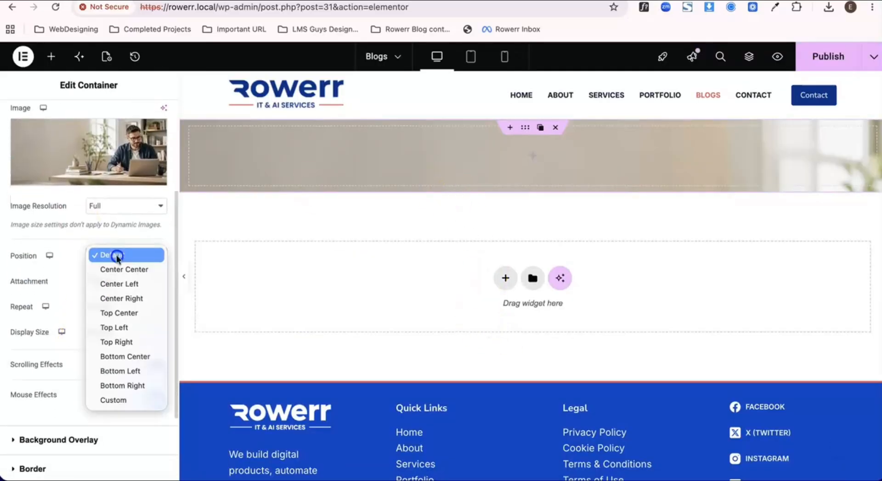
click(120, 270)
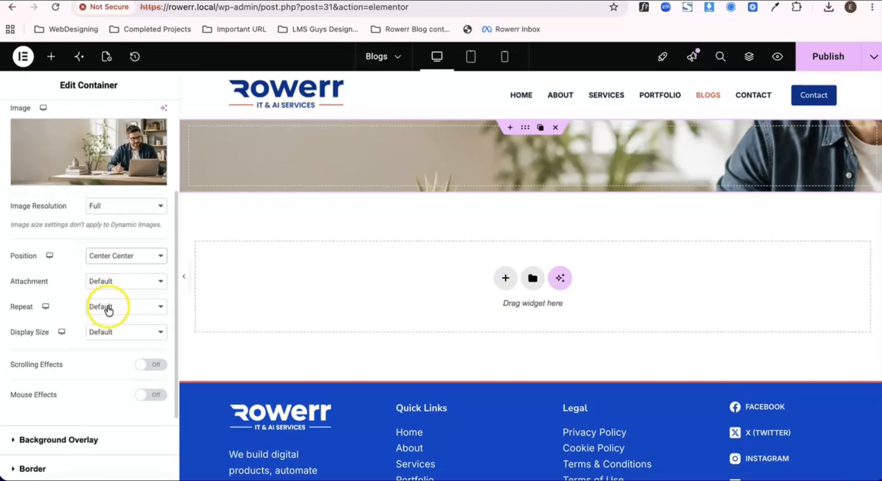
click(109, 308)
click(114, 321)
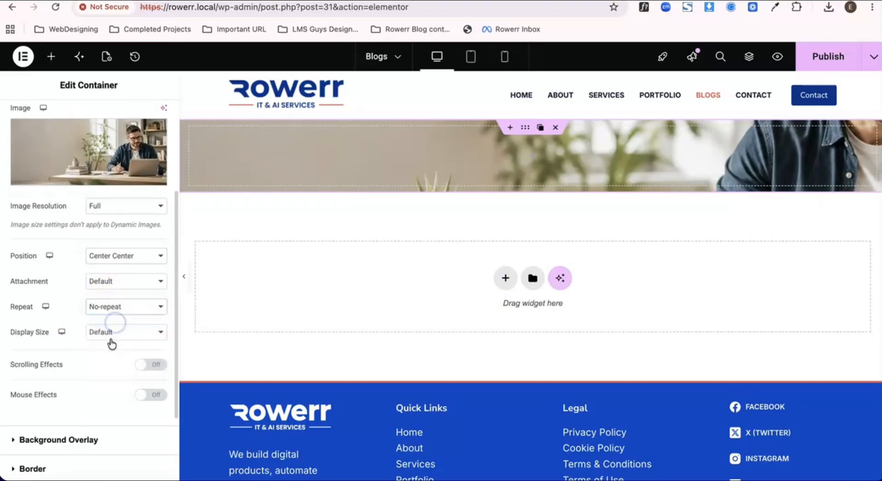
click(115, 338)
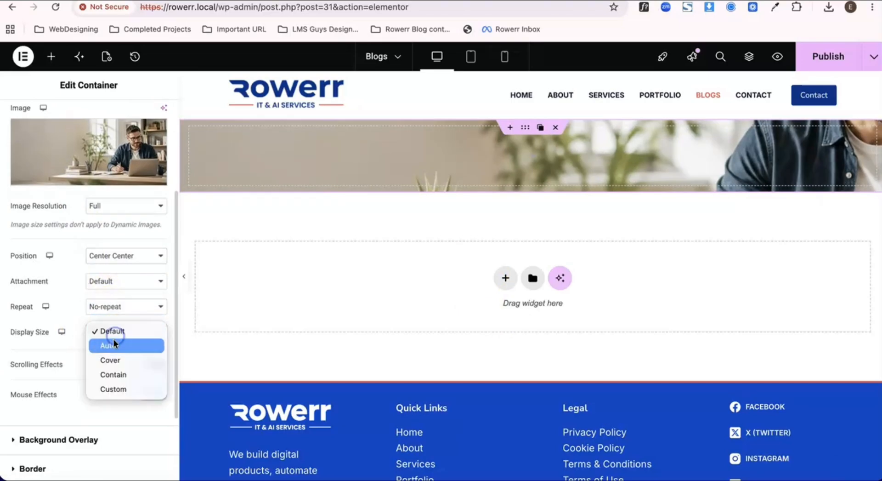
click(116, 362)
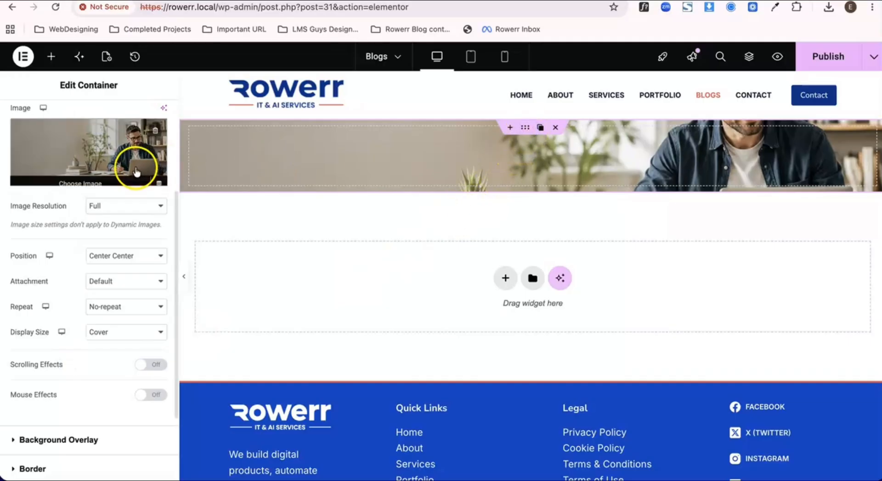
Set the container's minimum height to 50 vh.
scroll(101, 192, up, 5)
click(25, 120)
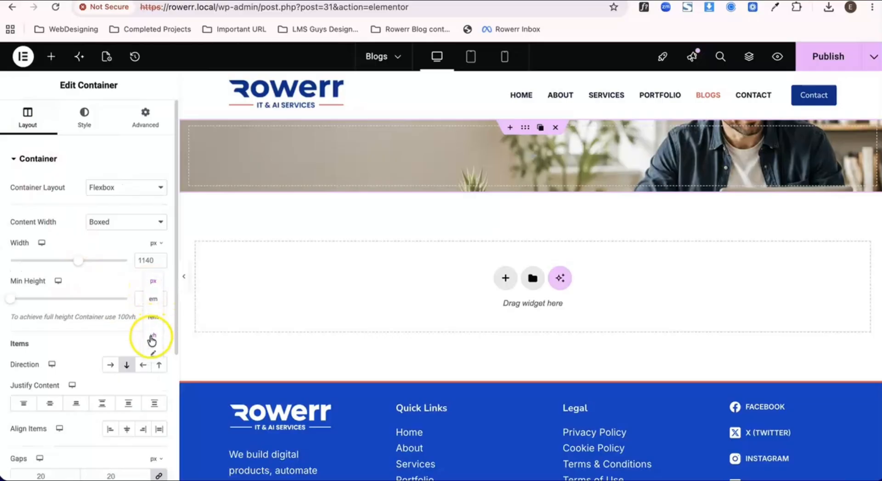
click(152, 335)
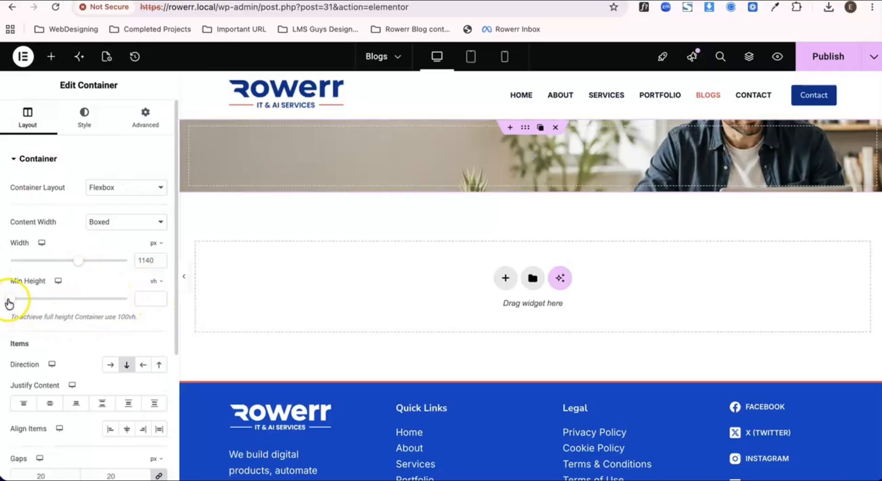
drag(9, 303, 67, 302)
click(514, 183)
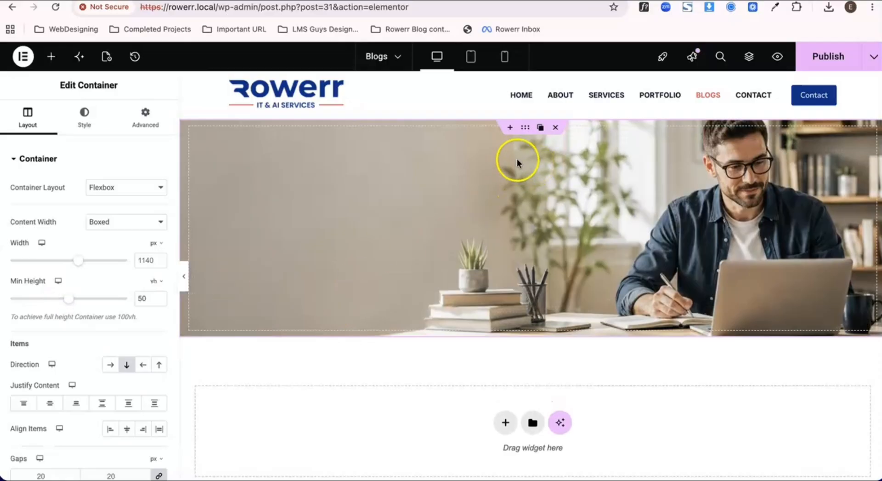
Add a classic background overlay to the container using the dark blue global Color 1.
click(84, 117)
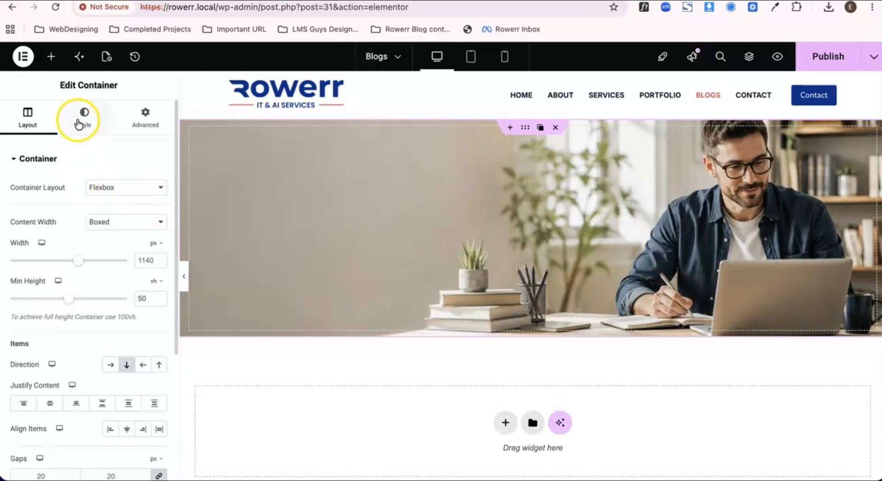
scroll(73, 282, down, 3)
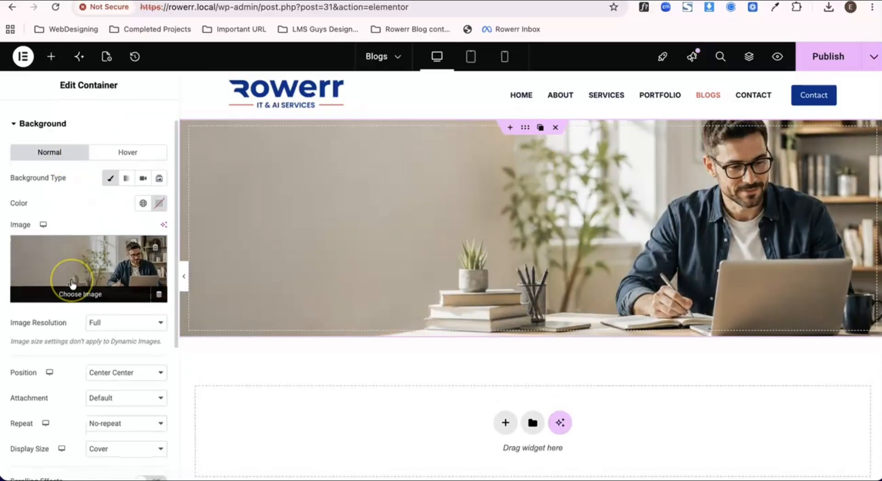
scroll(73, 199, up, 3)
click(59, 157)
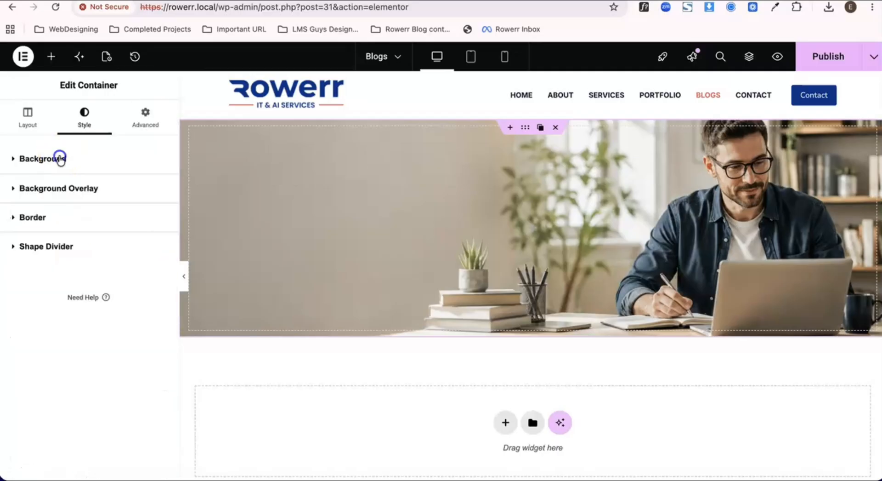
click(50, 190)
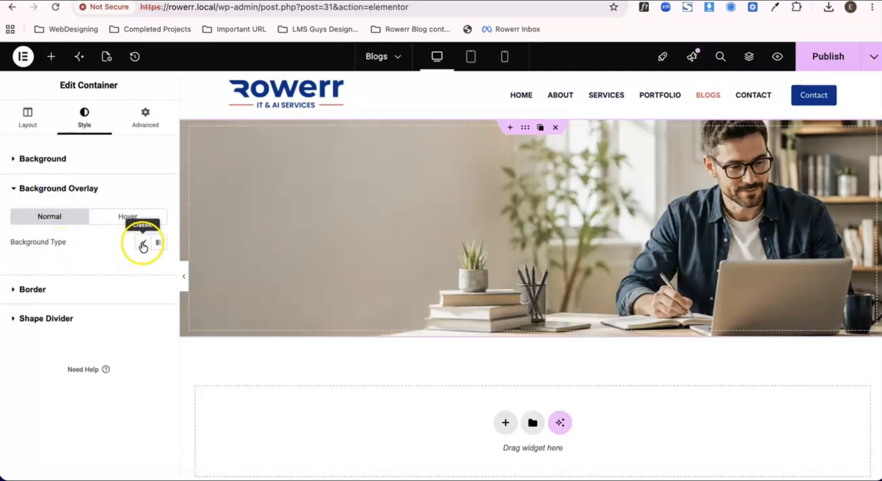
click(143, 242)
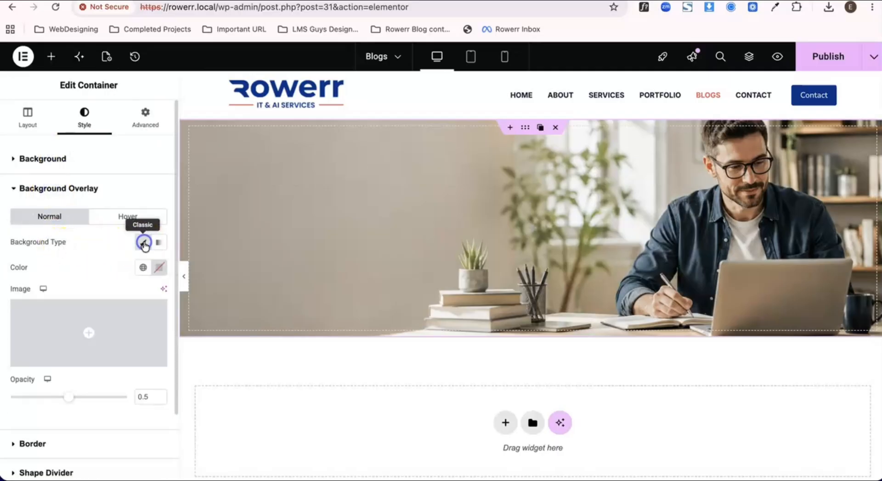
click(159, 275)
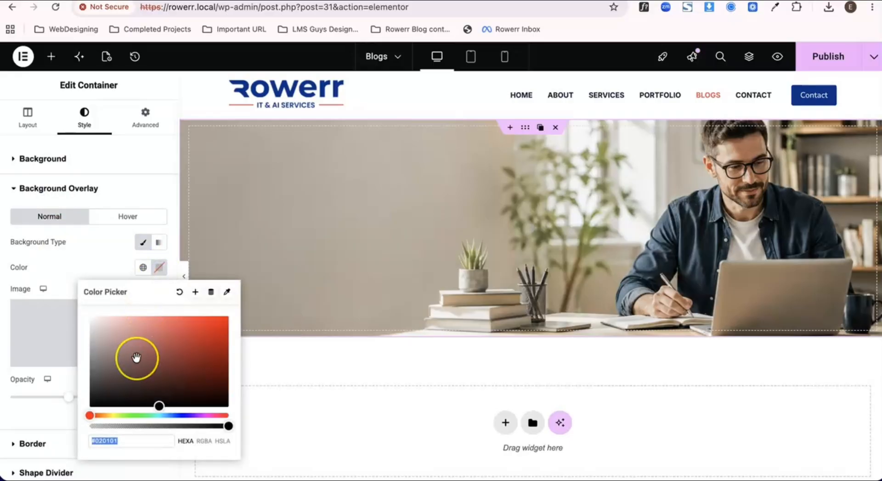
click(143, 267)
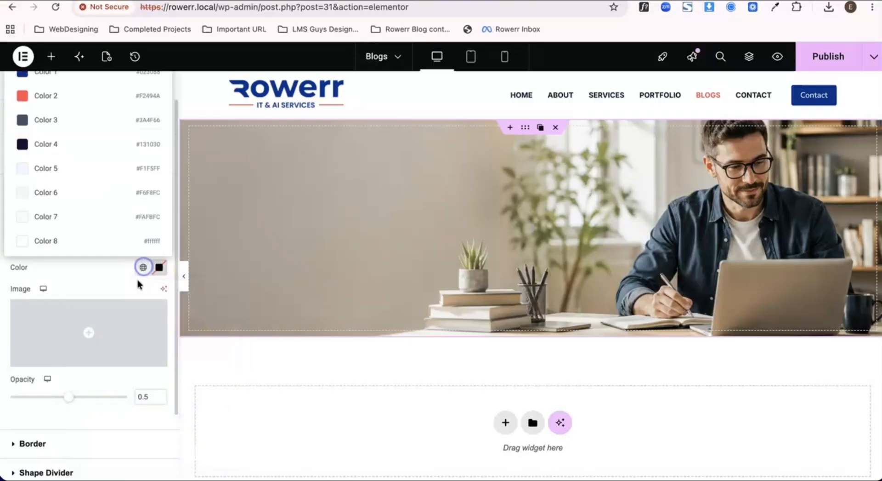
scroll(71, 89, up, 1)
click(64, 77)
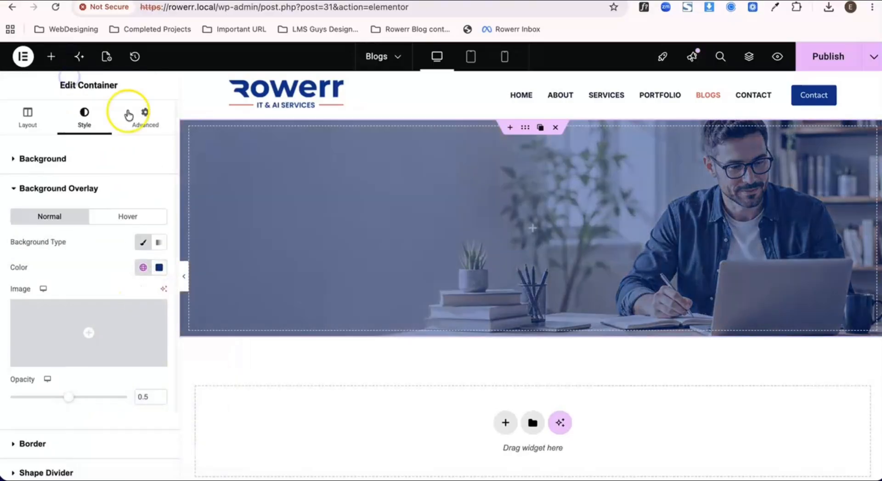
Insert a Heading widget in the hero container with the title "Blogs or Articles".
click(529, 231)
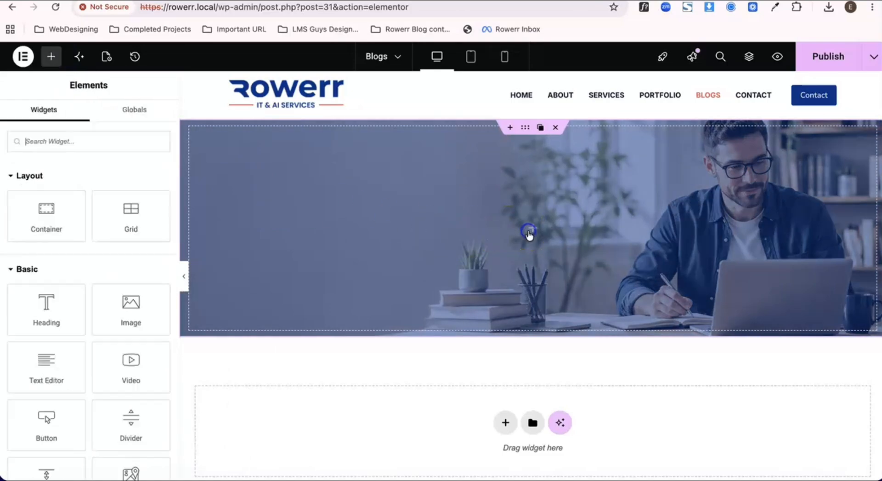
click(52, 320)
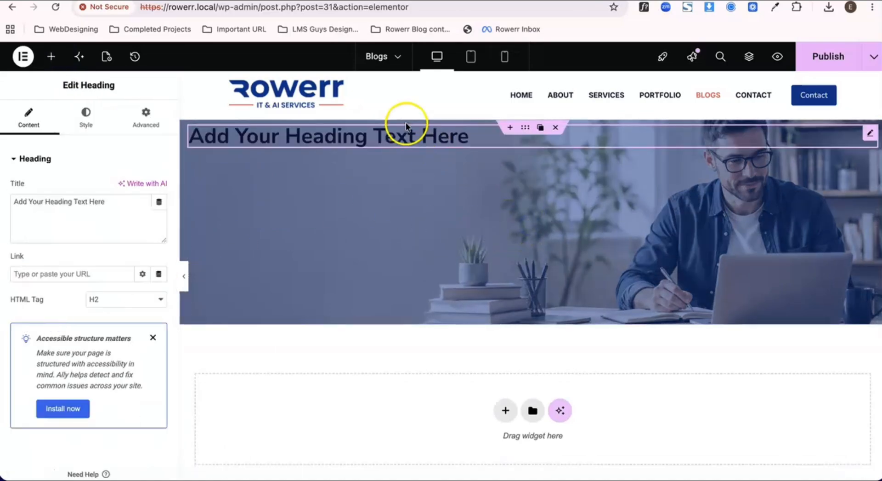
triple_click(117, 208)
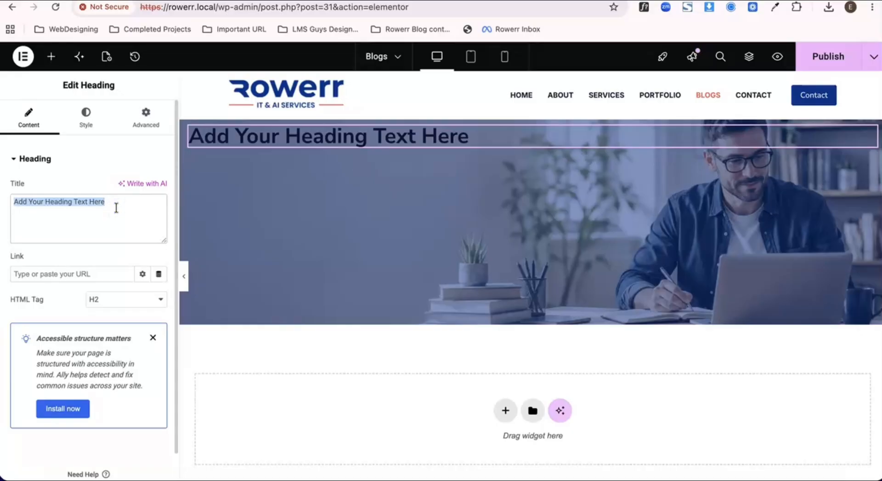
text(Blogs or Articles)
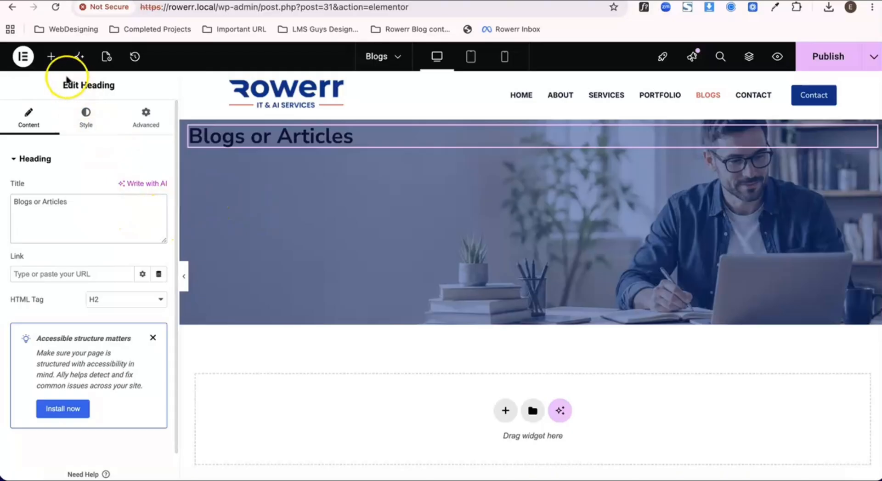
Search the widgets for "list" and place an Icon List directly below the heading.
click(51, 56)
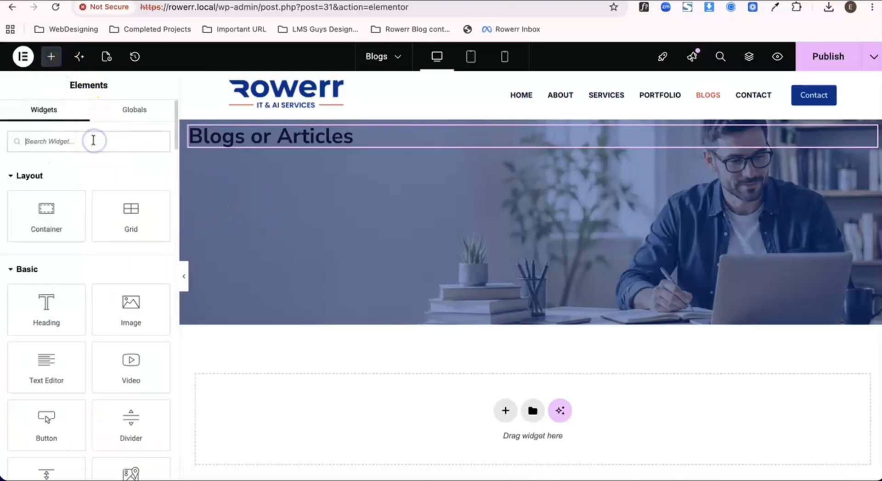
text(list)
drag(60, 173, 354, 141)
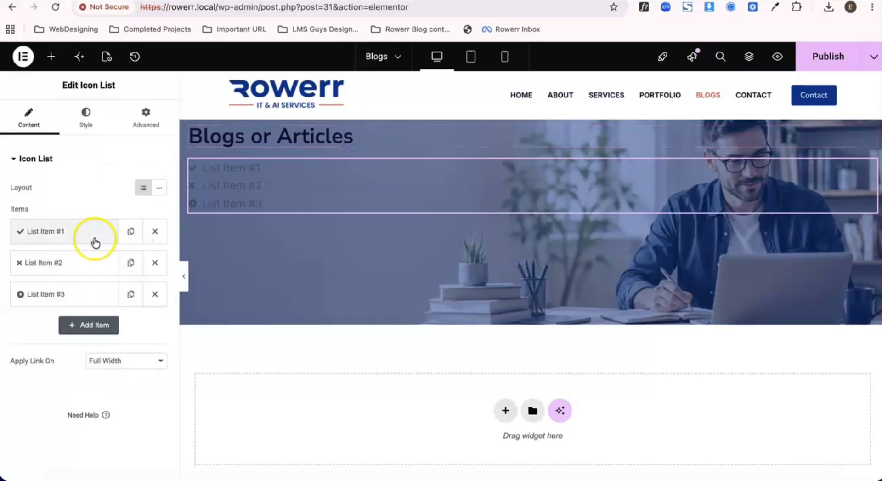
Change the first icon list item's text to "Blogs" and remove its check mark icon.
click(70, 235)
click(66, 276)
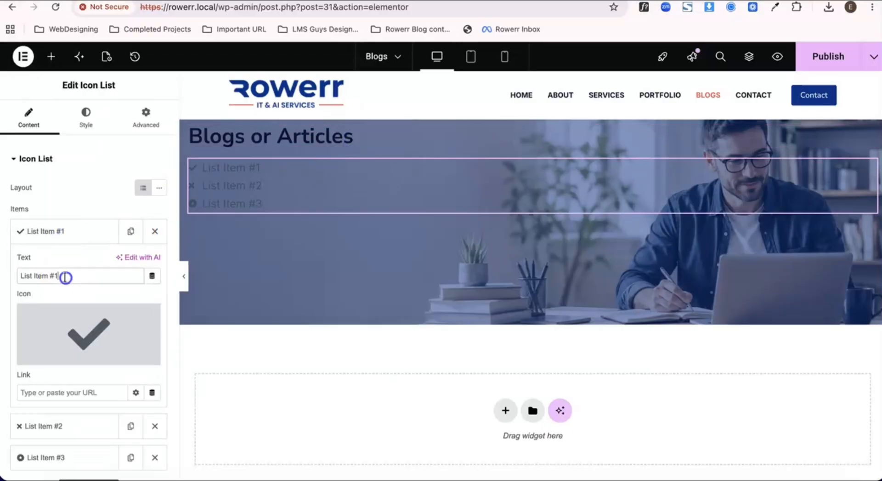
text(Blogs)
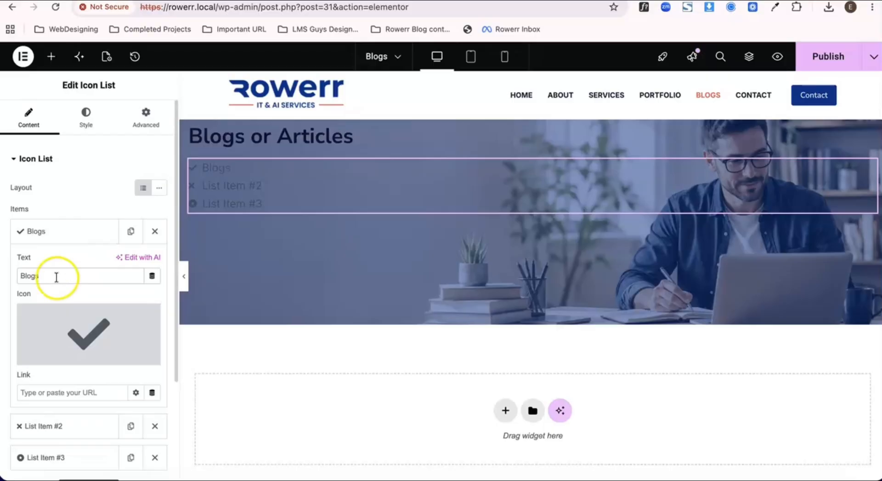
click(54, 230)
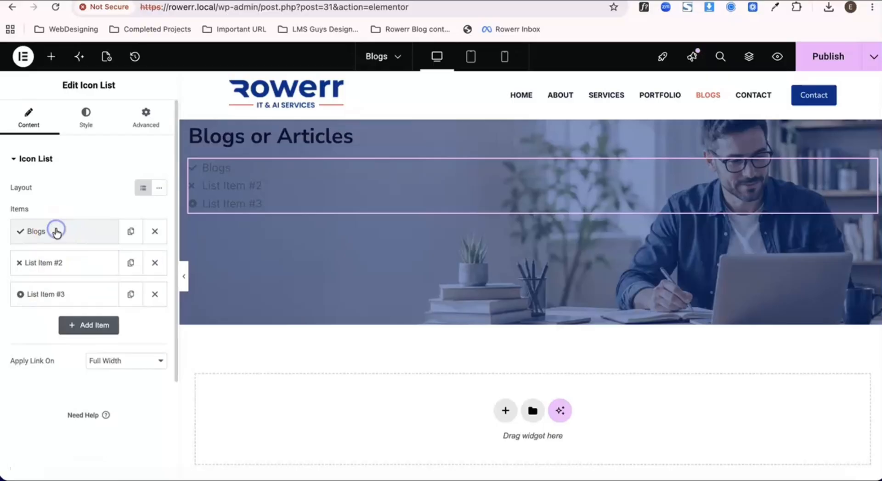
click(56, 230)
click(148, 316)
click(79, 229)
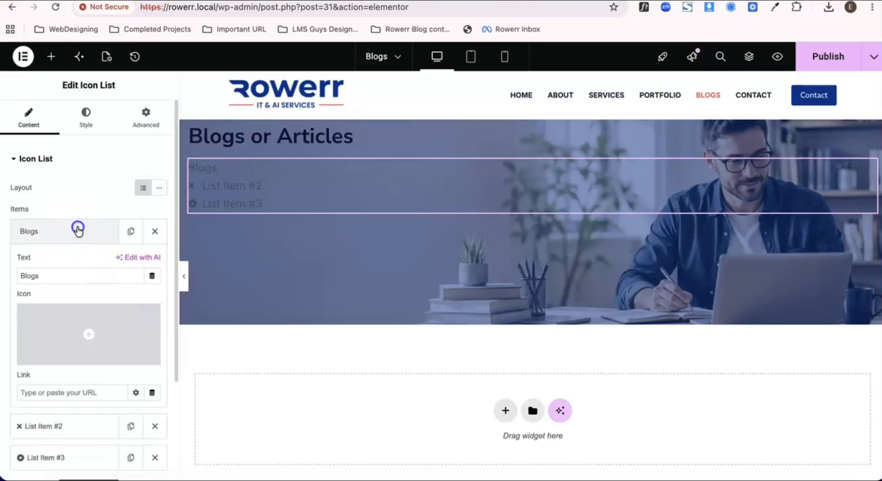
Clear the second icon list item's text and replace its icon with the right-pointing angle found by searching "angle".
click(74, 267)
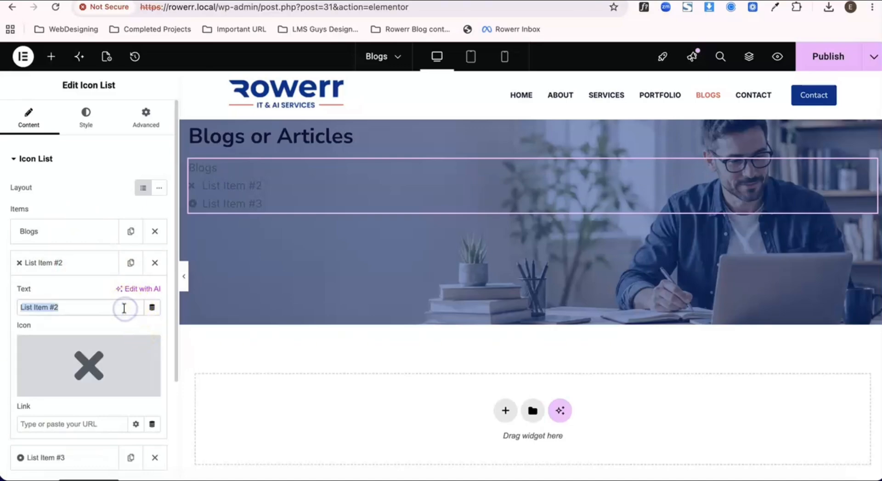
key(BackSpace)
click(89, 369)
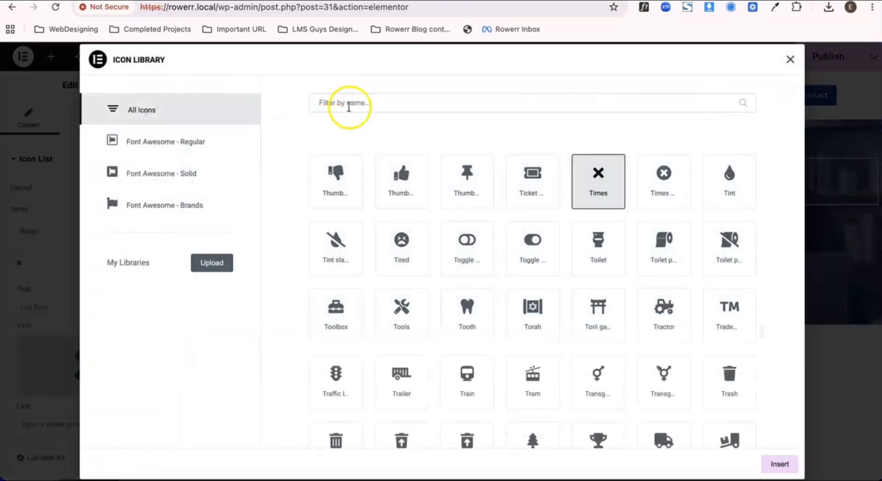
click(365, 100)
text(angle)
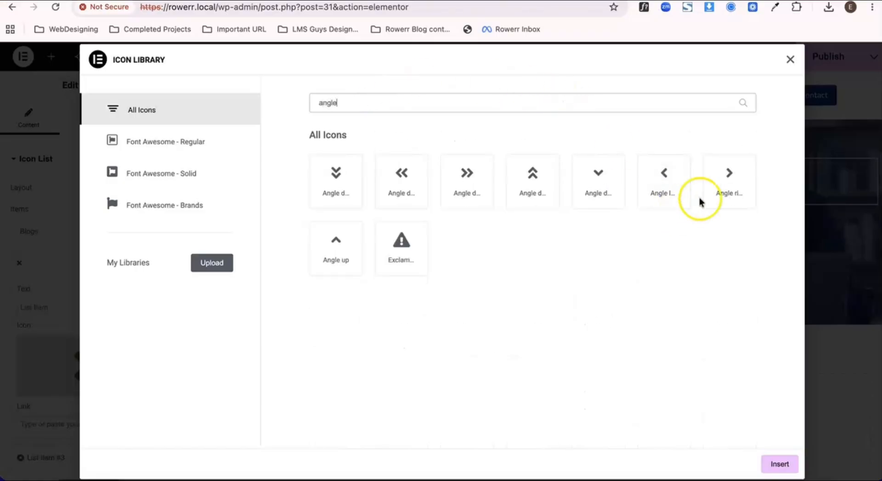
click(726, 183)
click(781, 464)
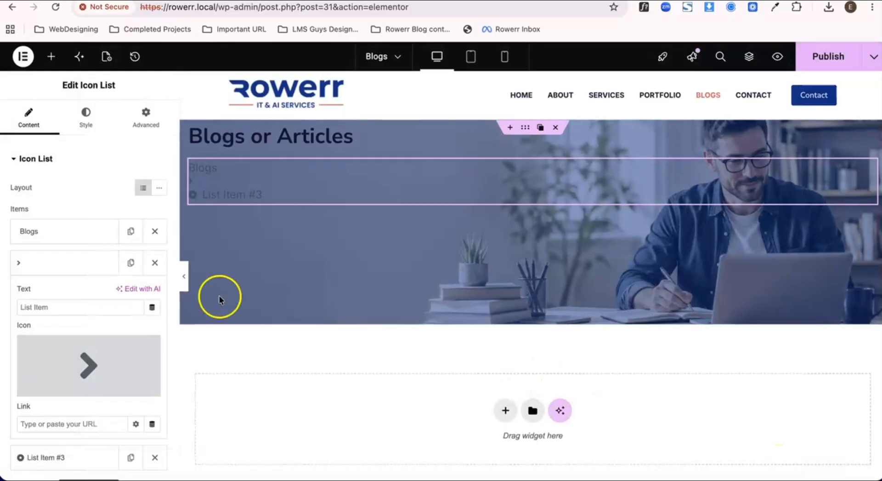
Change the third icon list item's text to "Blogs" and remove its icon.
click(62, 264)
click(55, 299)
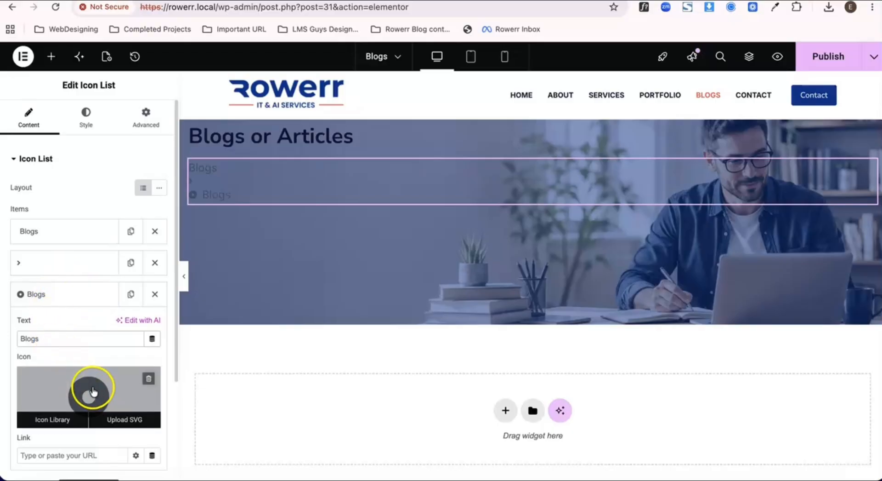
click(152, 378)
click(67, 292)
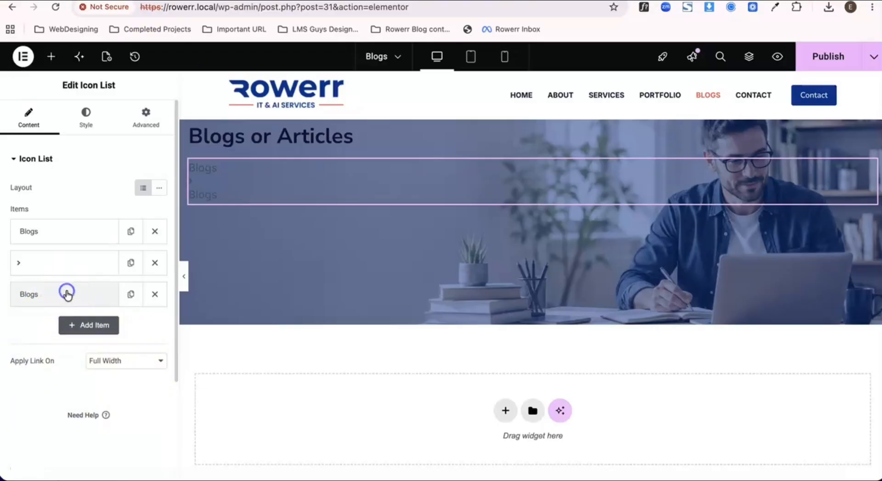
Change the first icon list item's text to "Home" and switch the list layout to inline.
click(70, 232)
click(64, 278)
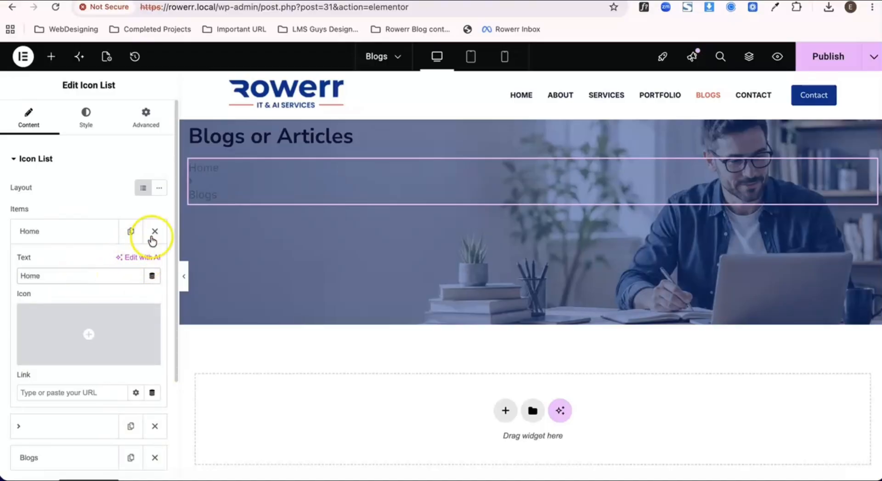
click(160, 189)
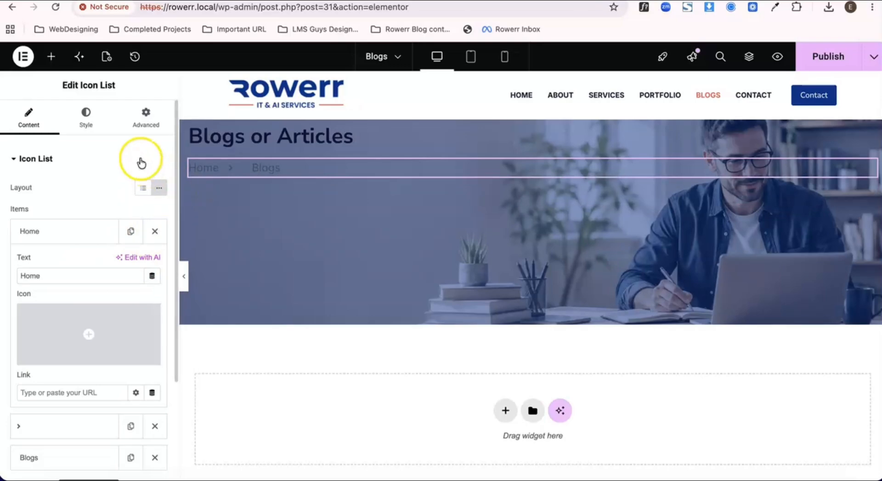
Set the hero container's Justify Content to Center so its items sit in the vertical middle.
drag(525, 130, 523, 130)
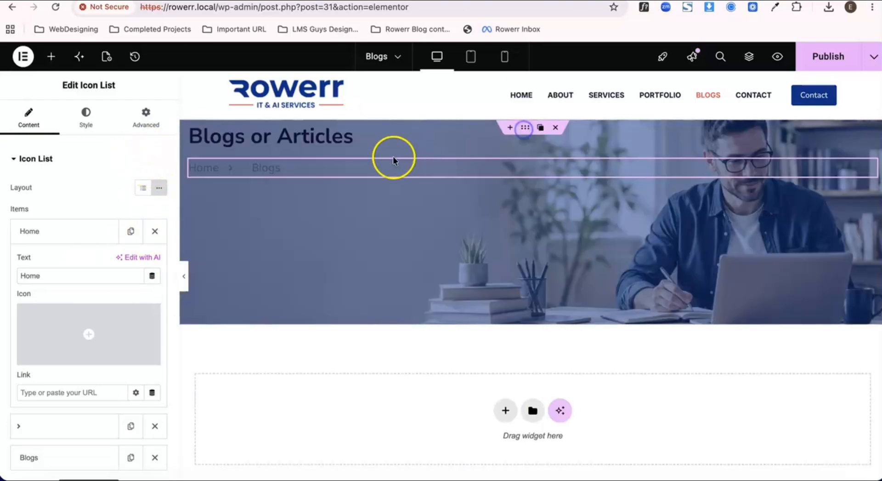
click(523, 128)
click(26, 115)
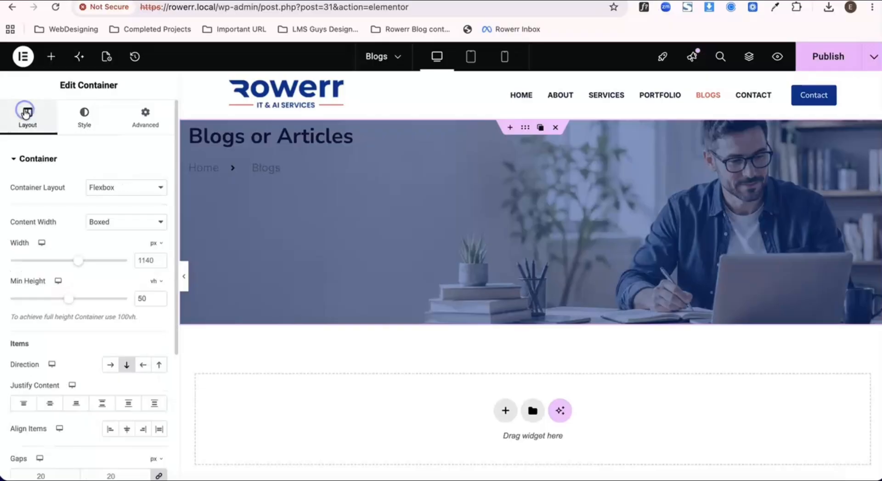
scroll(51, 340, down, 1)
click(50, 403)
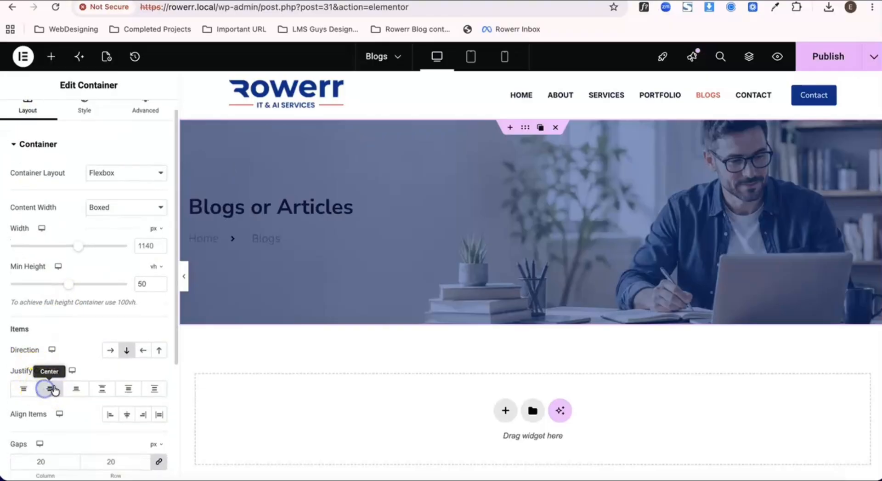
Set the "Blogs or Articles" heading's text color to the white global Color 8.
click(318, 210)
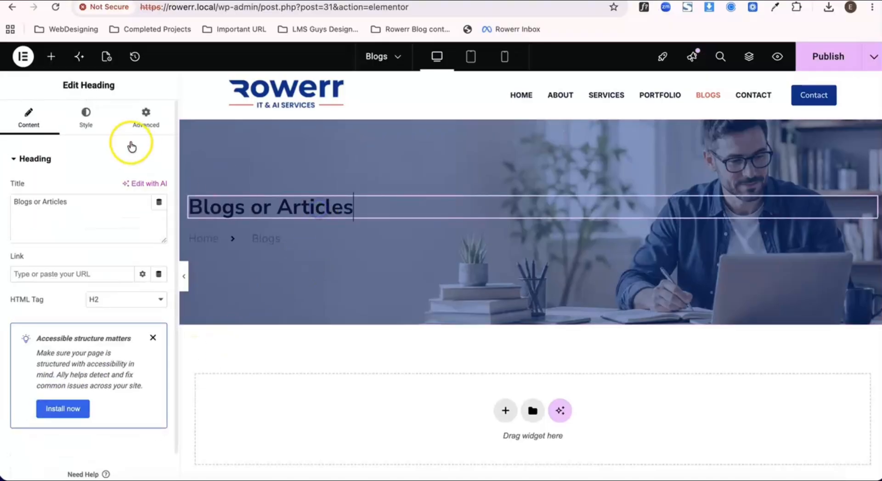
click(91, 123)
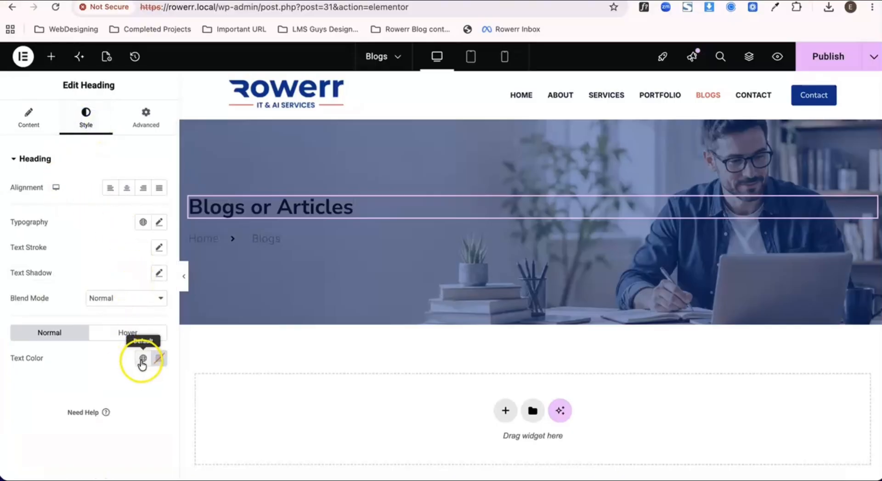
click(143, 358)
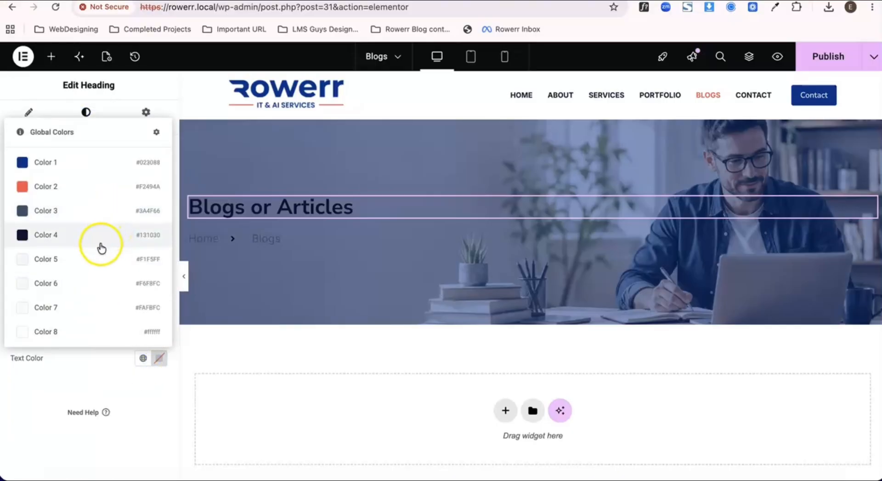
click(87, 331)
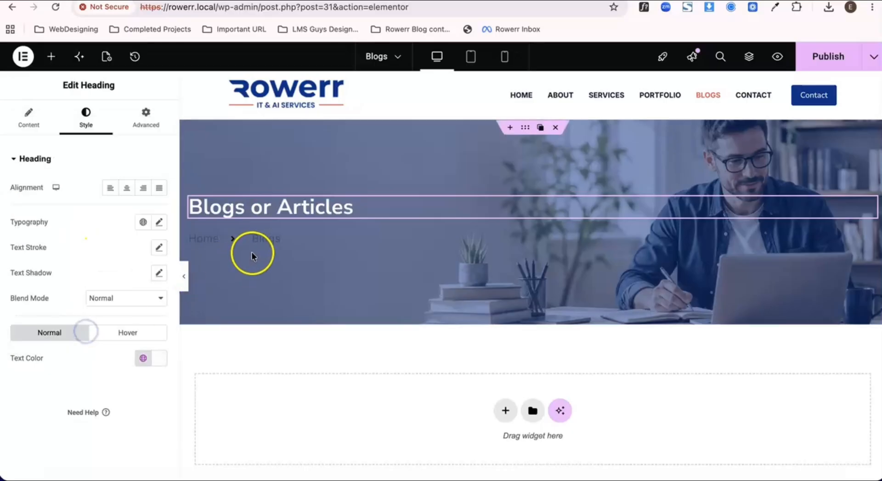
Set the icon color of the Home > Blogs list to the white global Color 8.
click(291, 242)
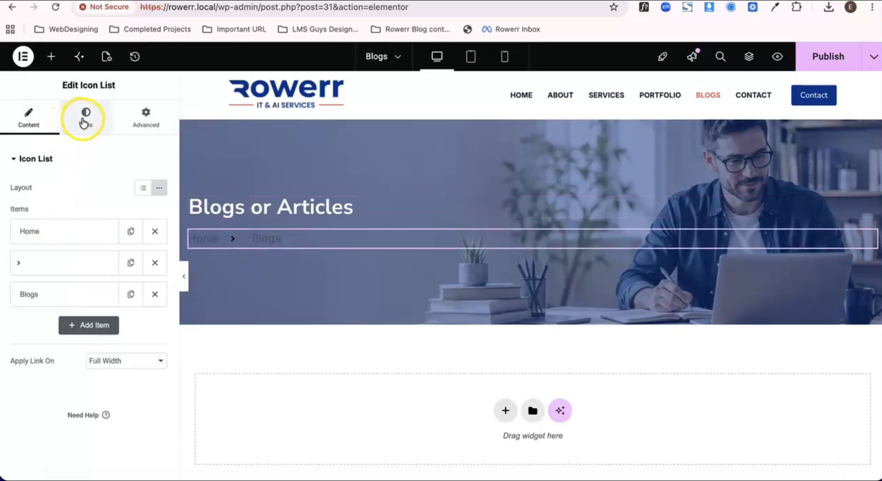
click(86, 118)
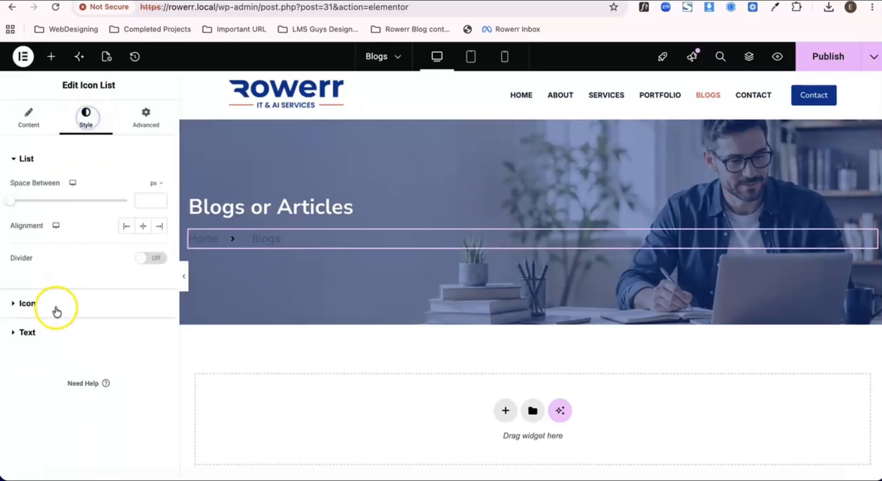
click(43, 309)
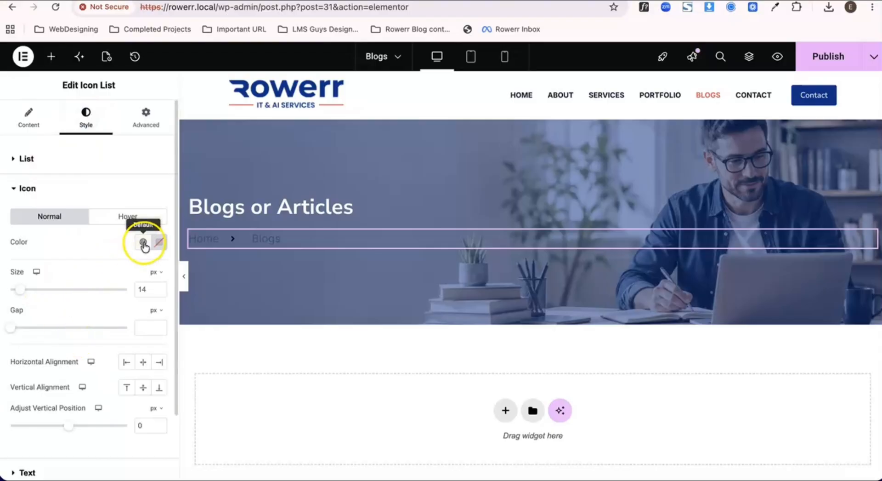
click(143, 241)
click(55, 467)
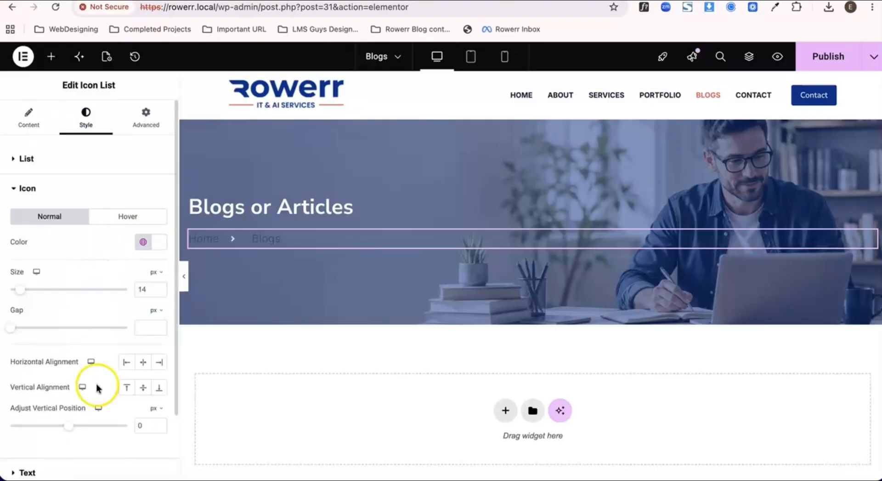
Set the text color of the Home > Blogs list to the white global Color 8.
scroll(96, 387, down, 3)
click(56, 394)
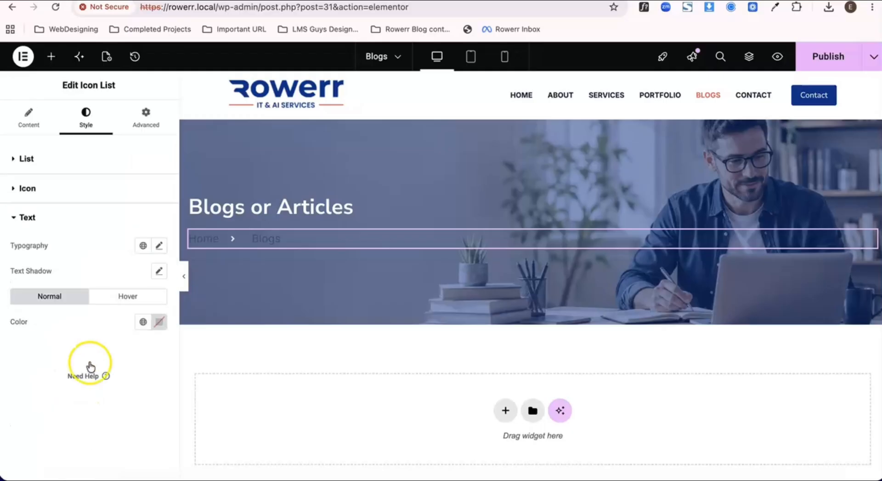
click(142, 323)
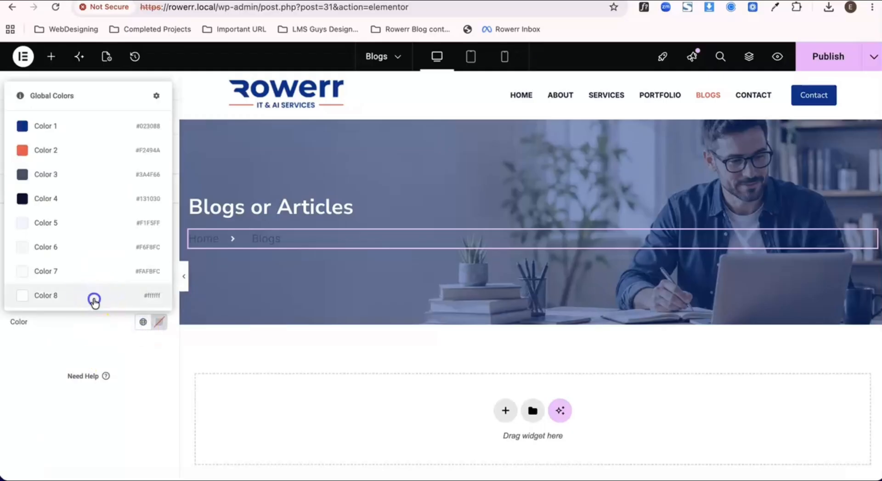
click(94, 299)
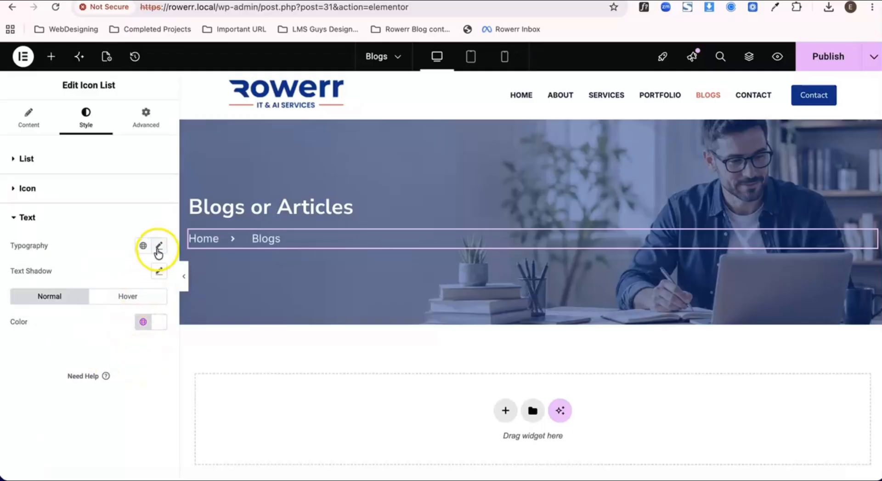
Set the icon list text weight to 700 (Bold) and the space between list items to 5 px.
click(159, 250)
click(122, 364)
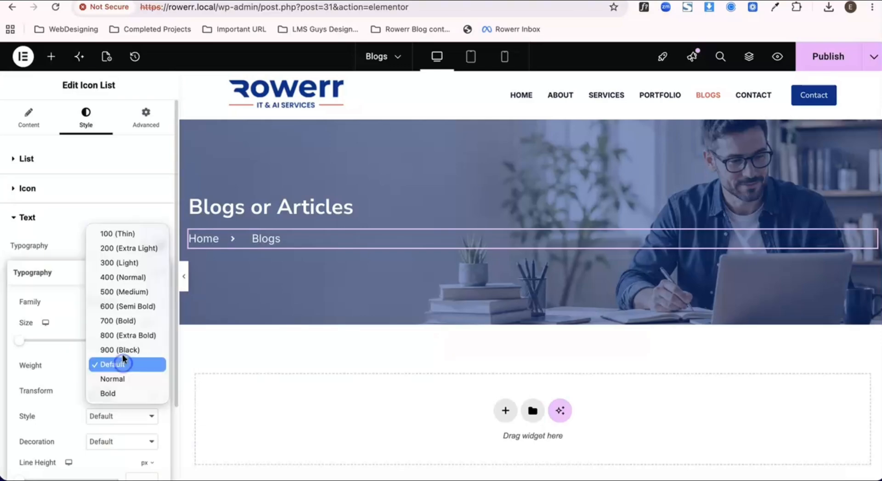
click(124, 321)
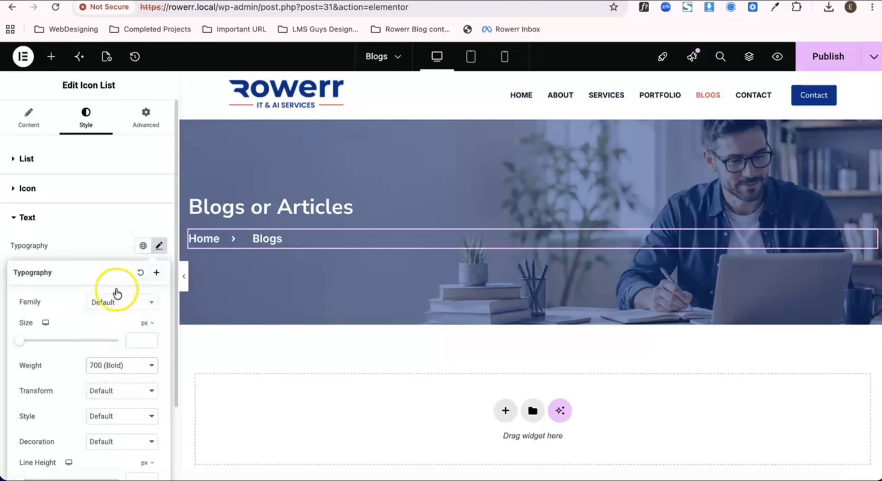
click(121, 247)
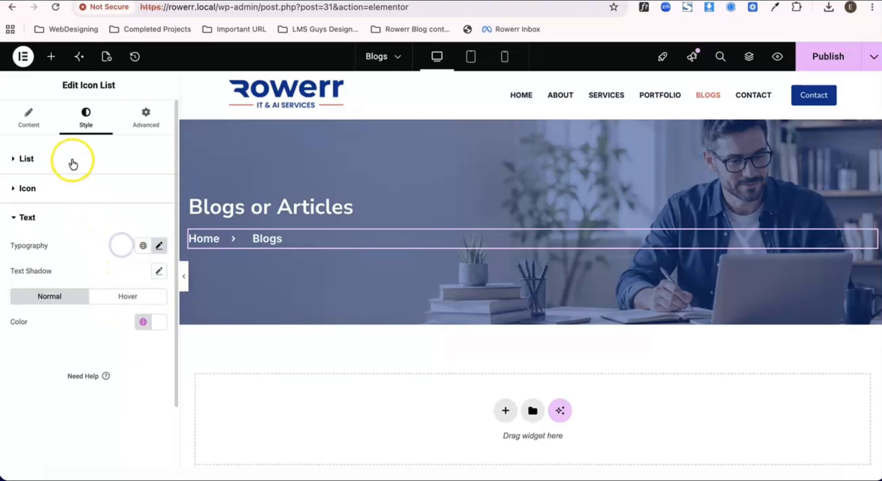
click(72, 159)
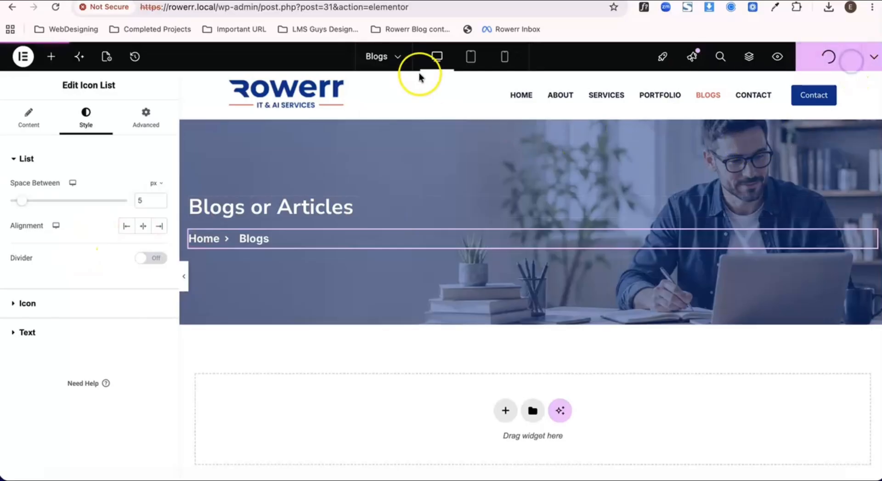
Preview the Blogs page with its hero section and return to the Elementor editor.
click(776, 57)
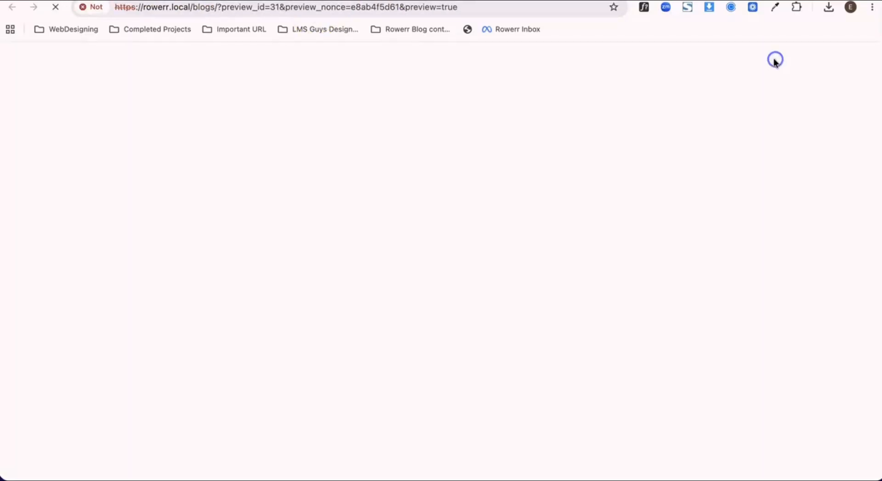
scroll(311, 203, down, 1)
scroll(311, 203, up, 1)
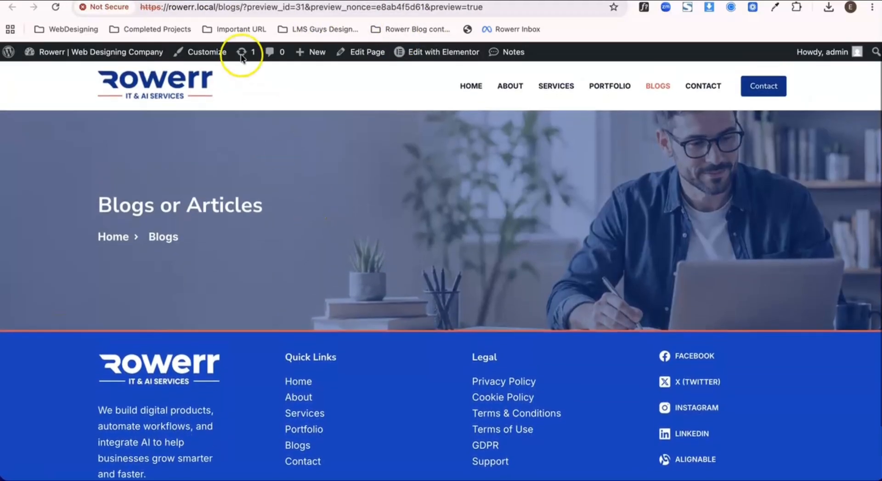
click(244, 0)
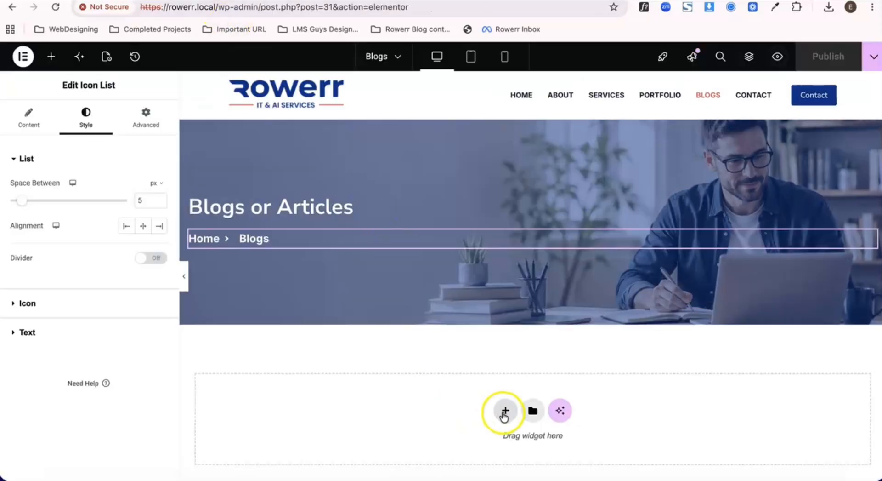
Add a new single-column Flexbox container with downward direction below the hero section.
click(505, 410)
click(490, 445)
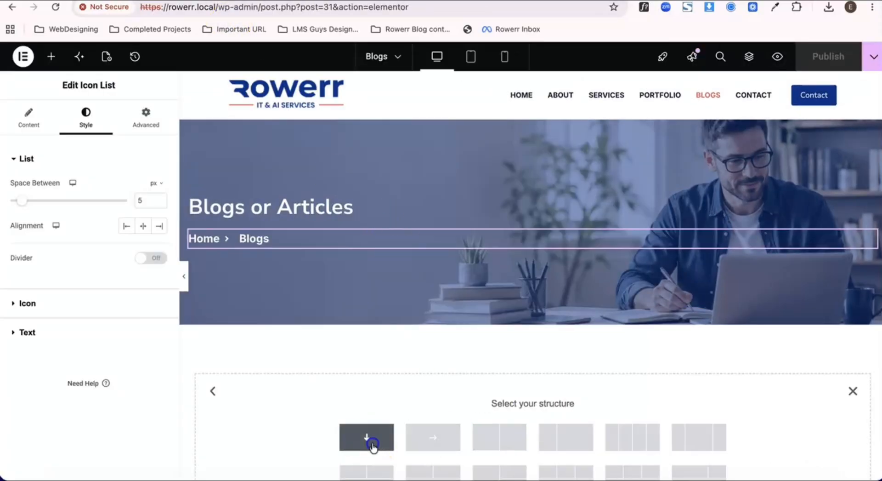
click(371, 445)
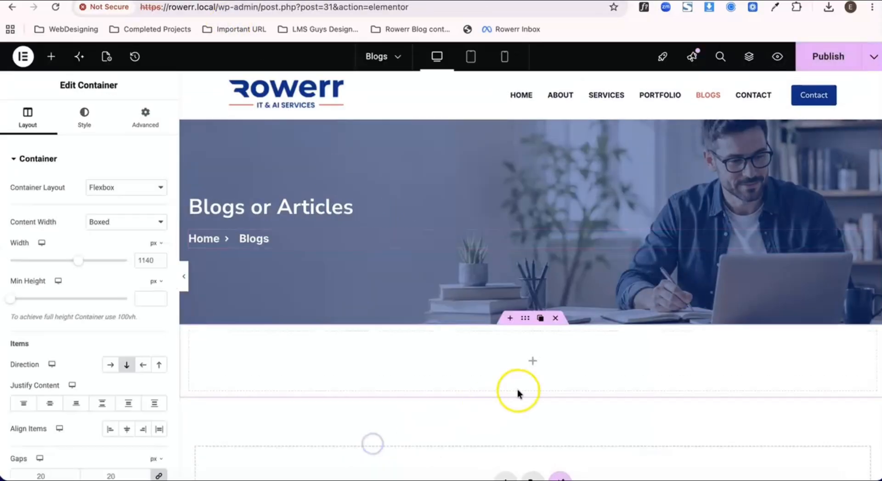
Find the Archive Posts widget and add it to the empty container below the hero section.
click(534, 363)
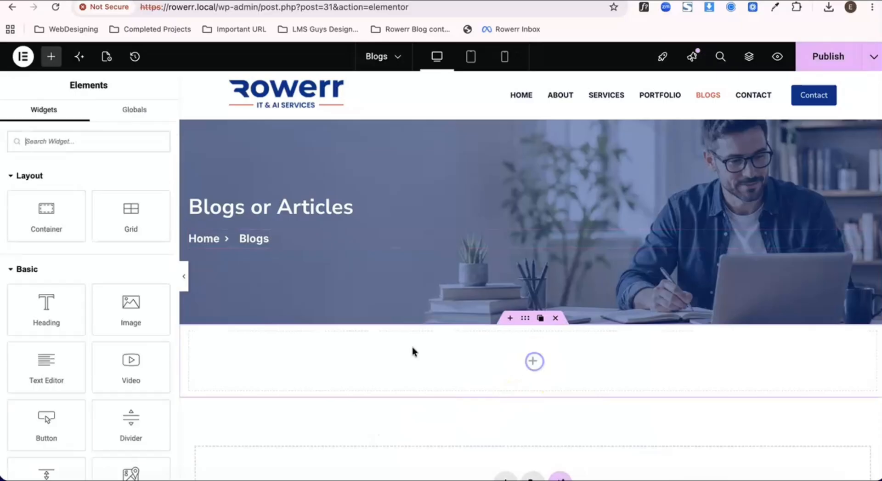
click(94, 141)
text(post)
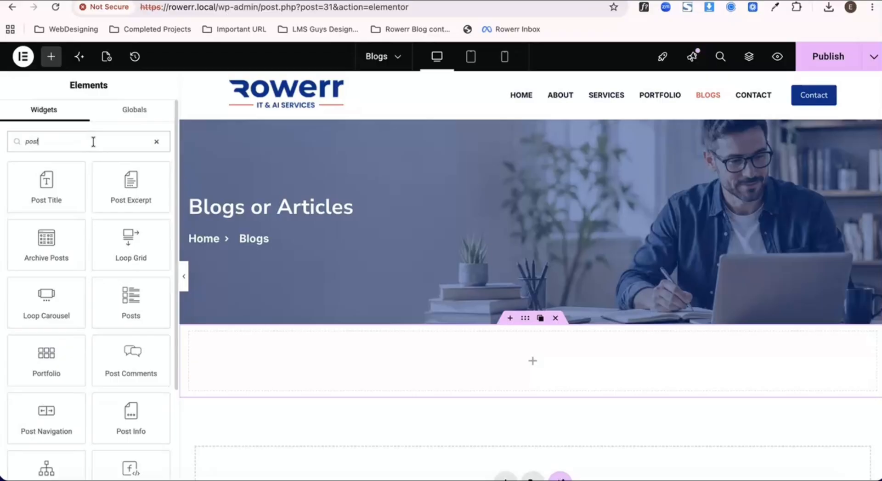
scroll(126, 237, down, 1)
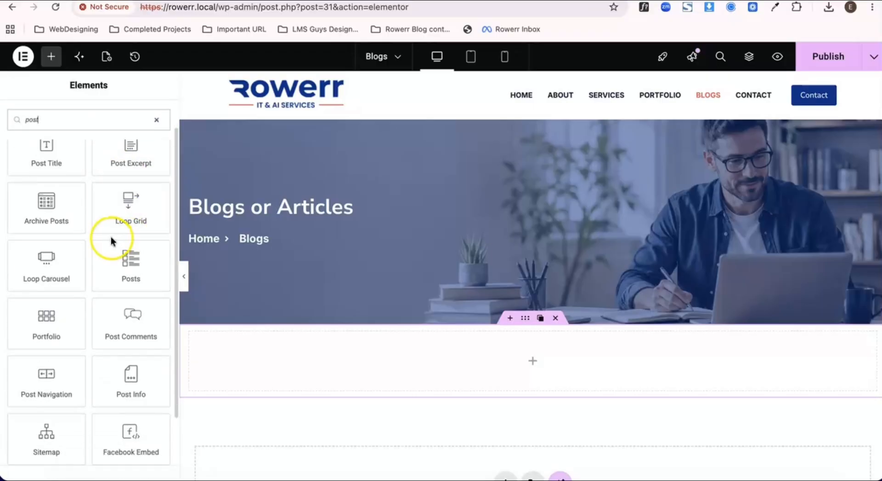
scroll(111, 237, up, 1)
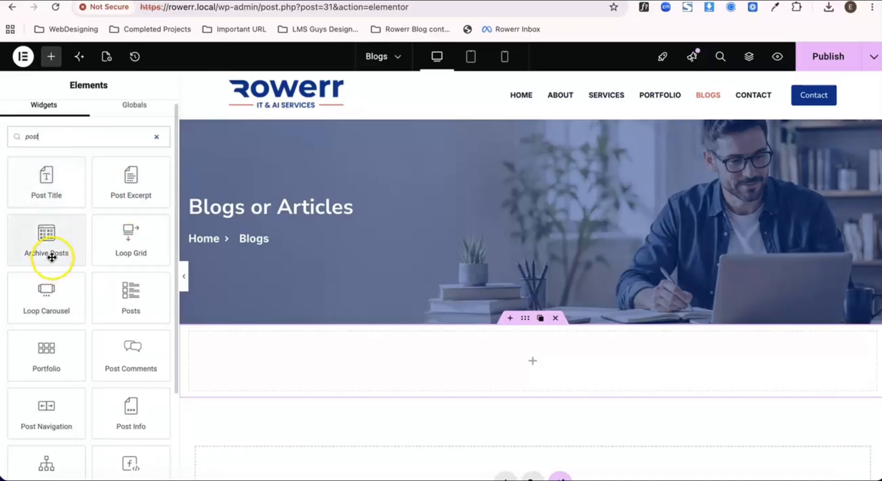
drag(46, 242, 299, 343)
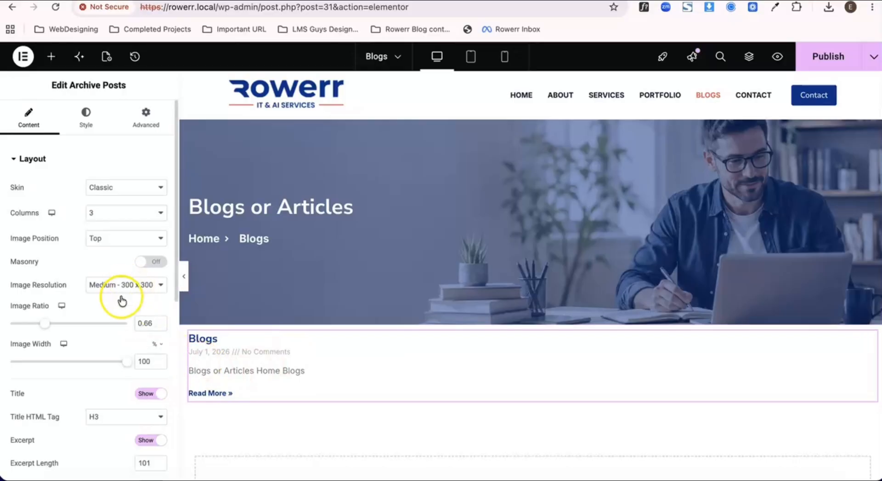
Set the Archive Posts skin to Cards and try its Show Image option as No and Yes.
scroll(122, 301, down, 1)
scroll(122, 301, down, 3)
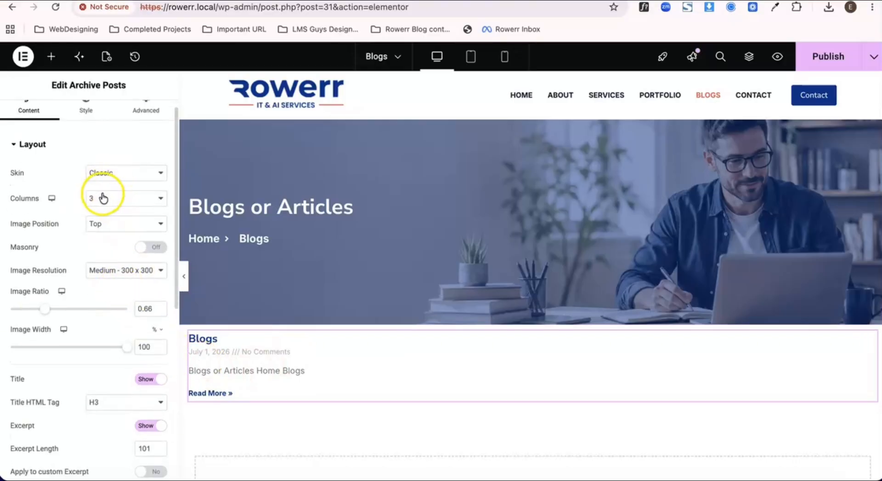
click(119, 172)
click(117, 186)
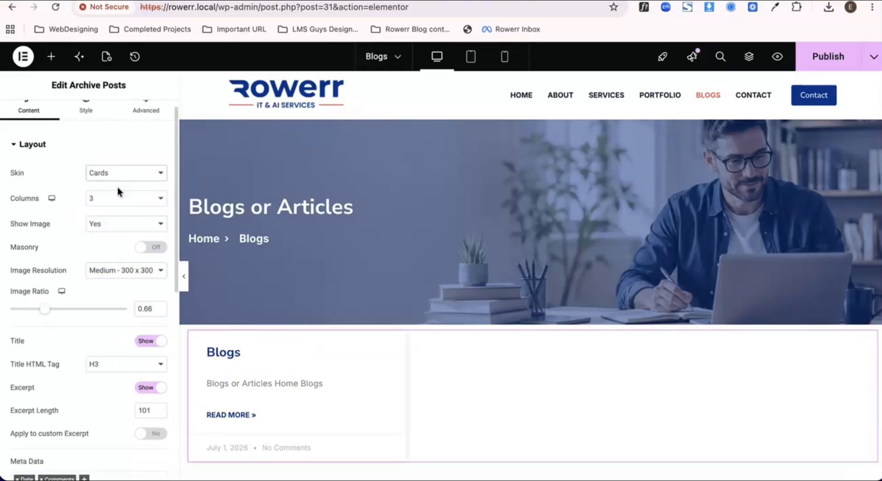
click(122, 223)
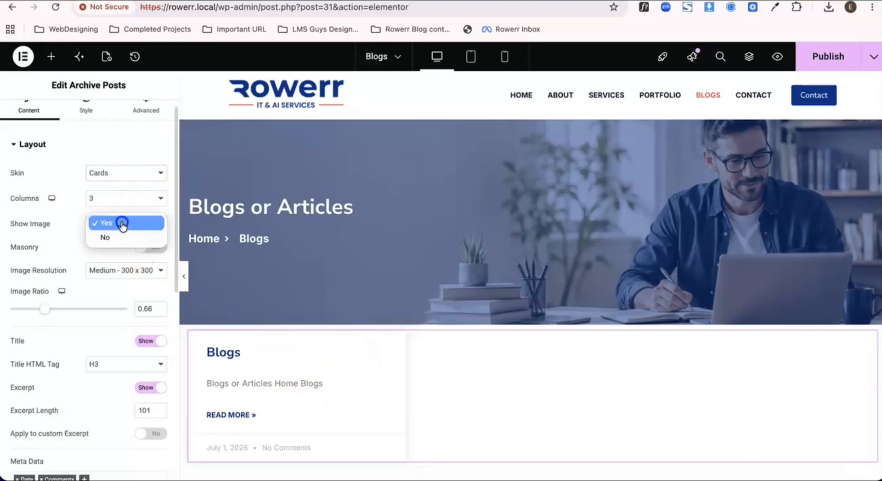
click(114, 237)
click(115, 225)
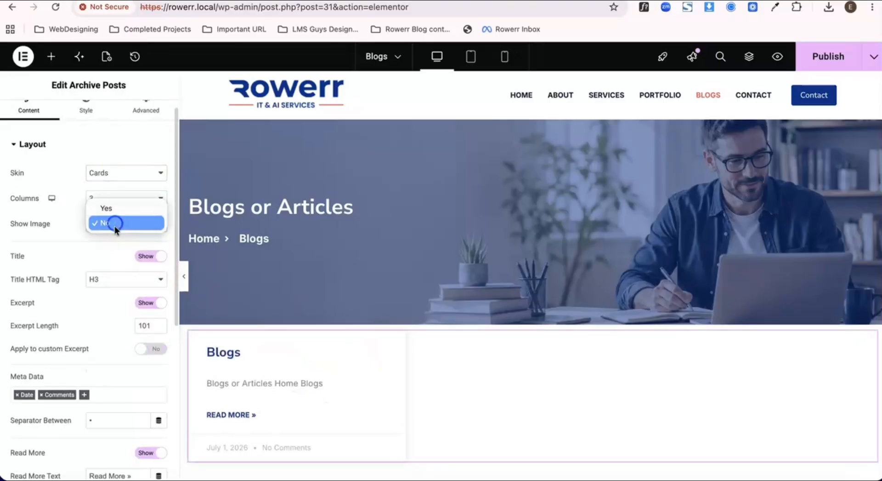
click(121, 207)
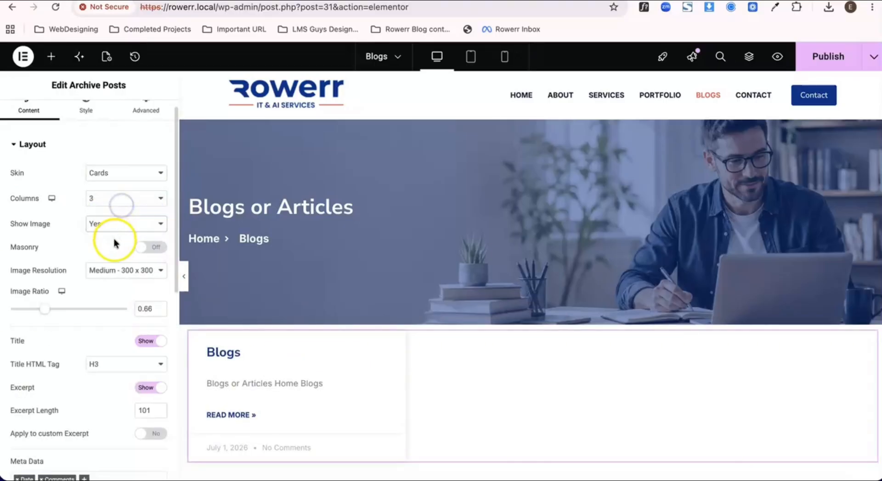
scroll(250, 417, down, 1)
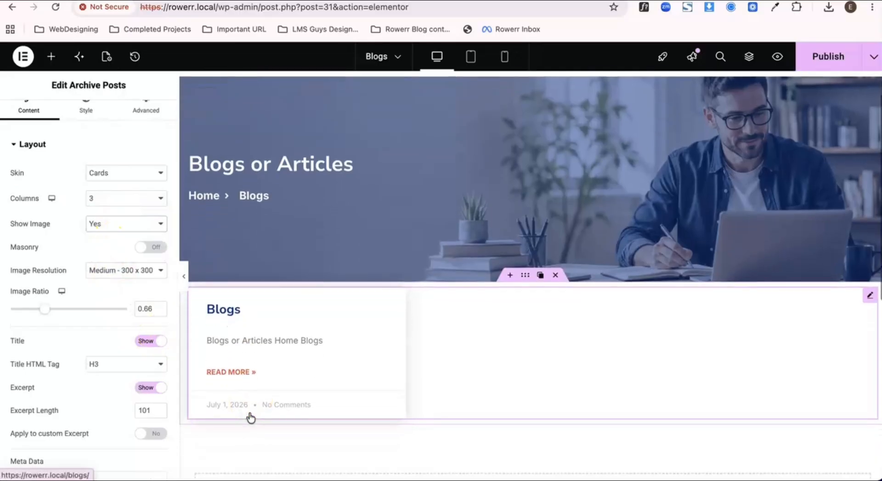
scroll(250, 417, up, 1)
Replace the Archive Posts widget below the hero with a Posts widget.
right_click(298, 370)
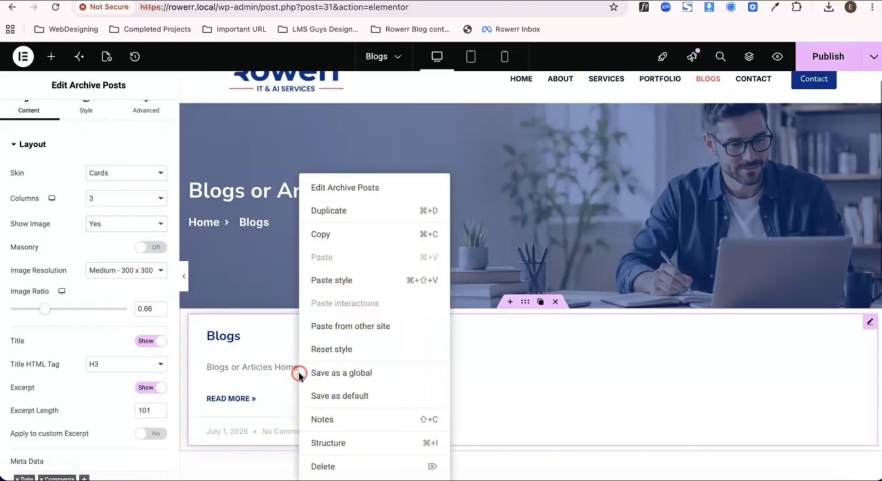
click(332, 463)
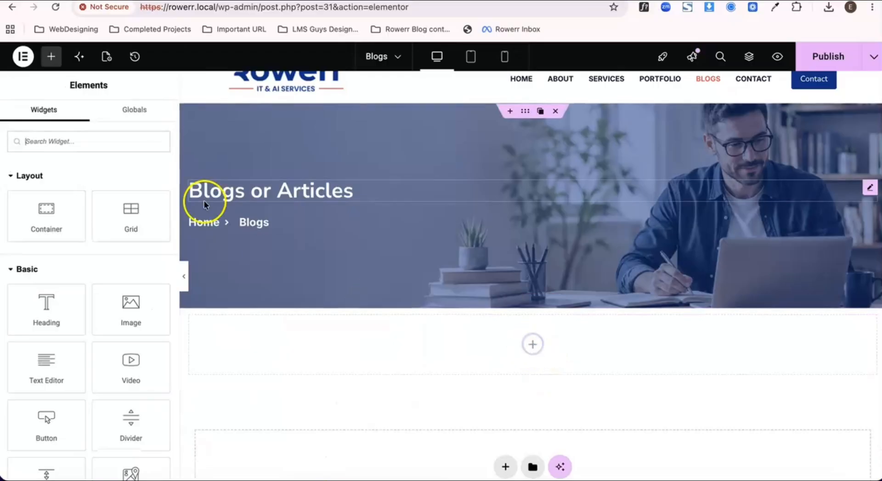
text(post)
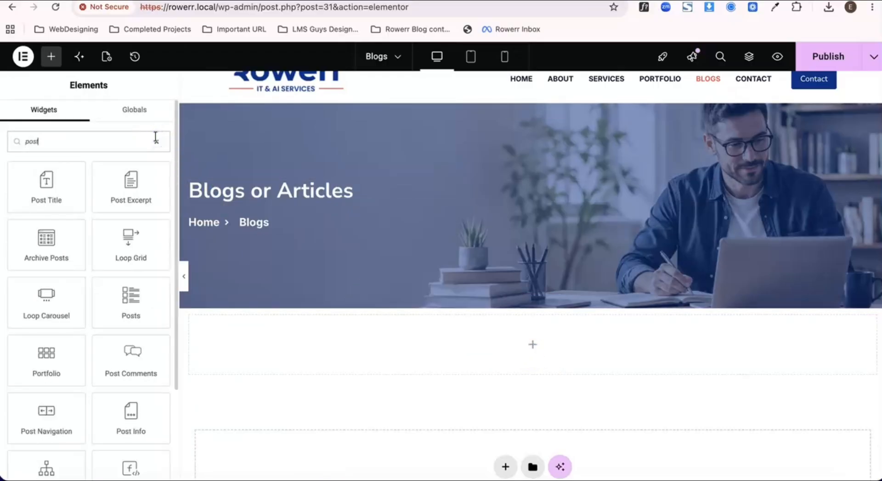
drag(135, 303, 322, 345)
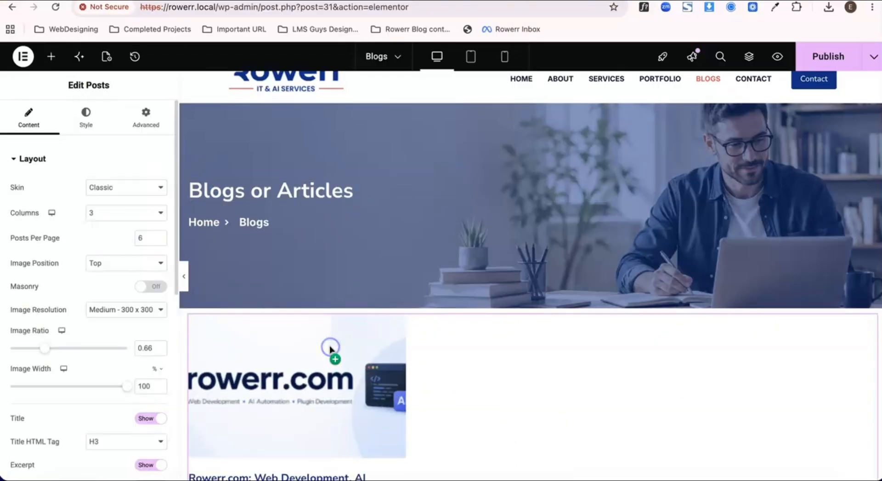
Examine the Posts widget's output and compare it with the list of all published posts in the WordPress admin.
scroll(365, 404, down, 1)
scroll(362, 402, down, 9)
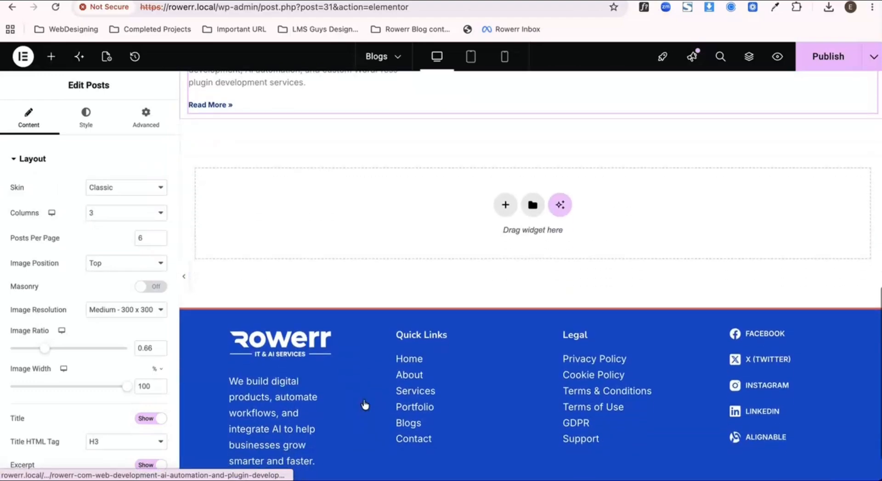
scroll(365, 390, up, 3)
scroll(366, 393, up, 3)
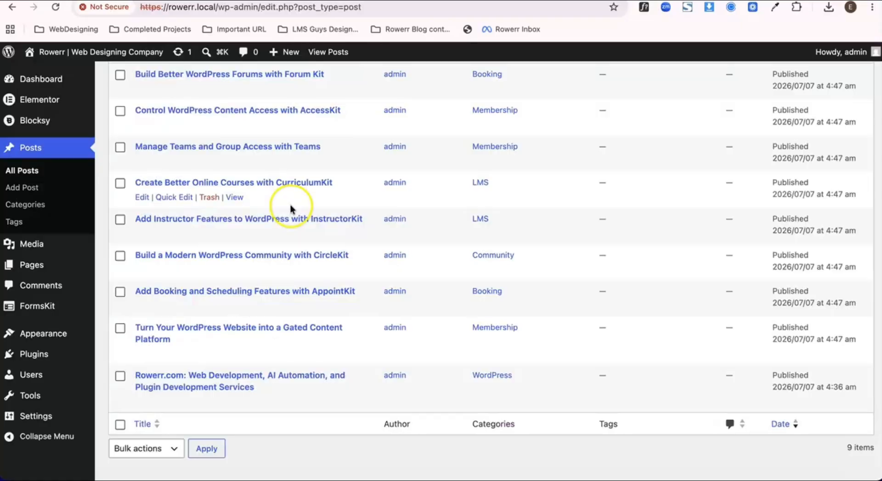
scroll(290, 206, up, 3)
scroll(290, 207, down, 5)
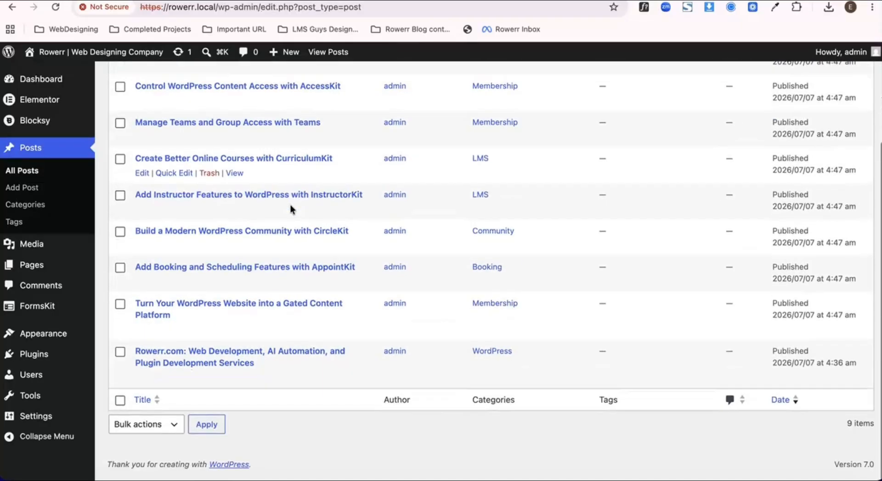
scroll(290, 207, up, 3)
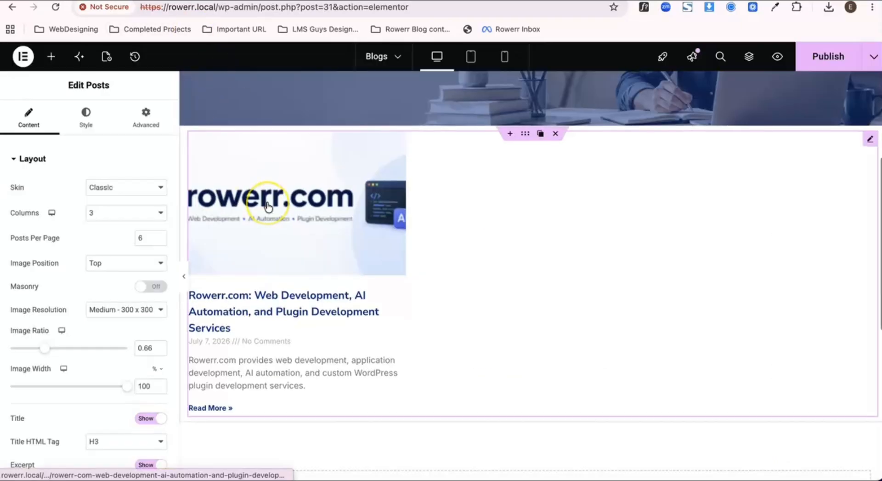
Publish the Blogs page and reload the Elementor editor to refresh the Posts widget.
scroll(269, 206, up, 2)
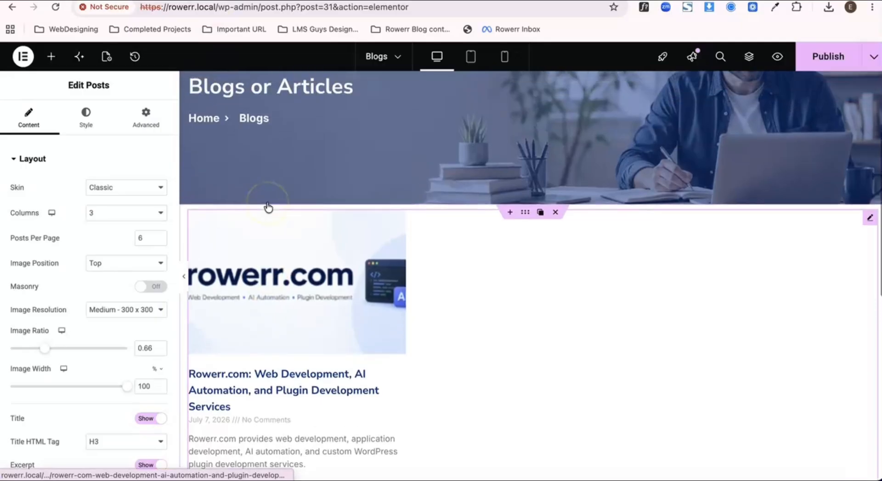
scroll(268, 207, up, 1)
key(super+r)
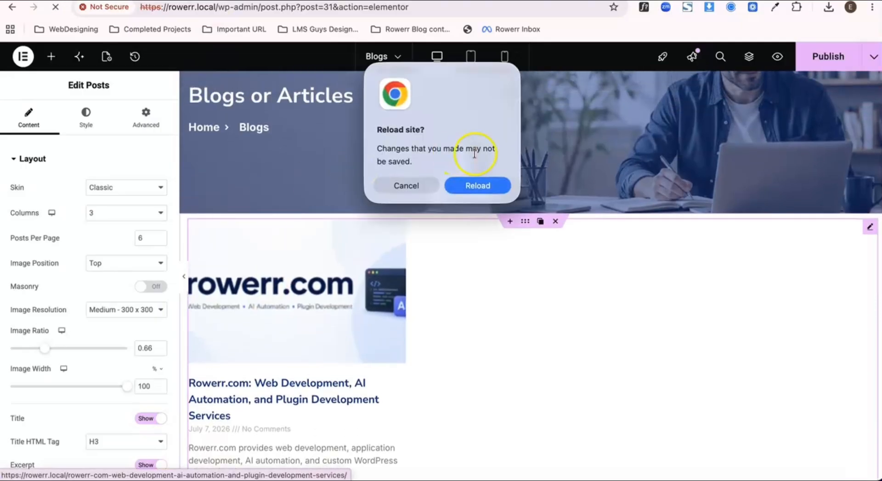
click(408, 186)
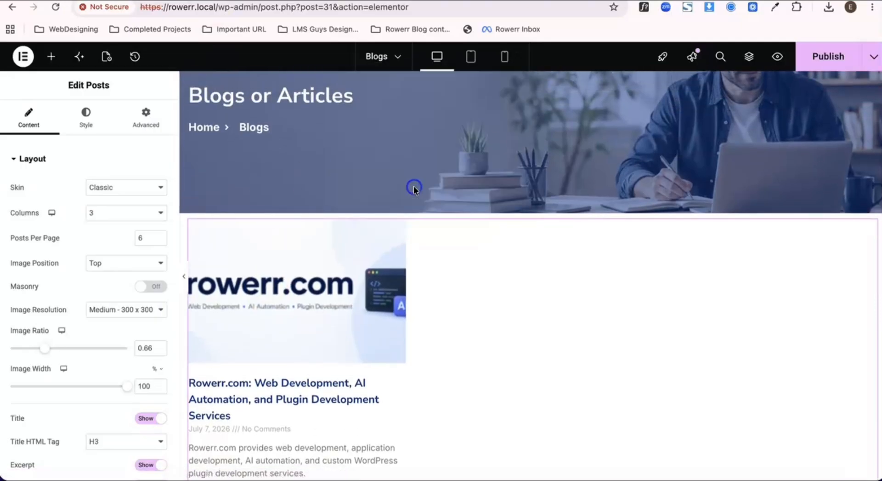
click(808, 56)
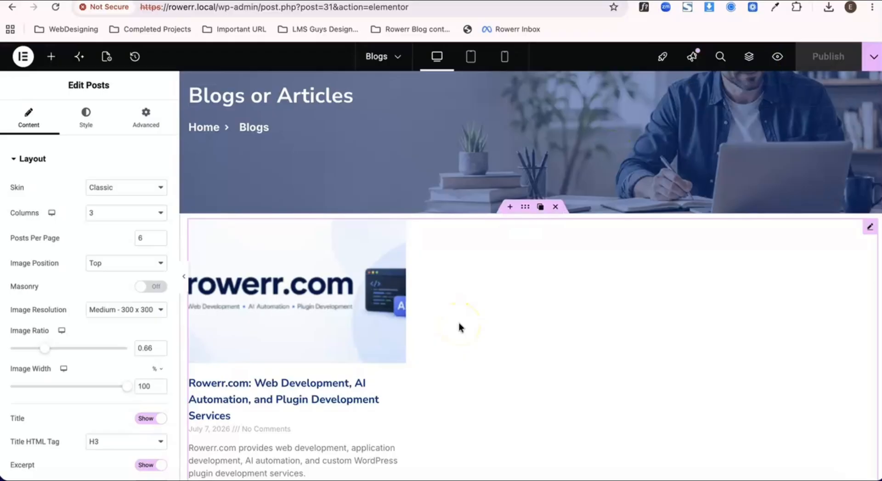
key(super+r)
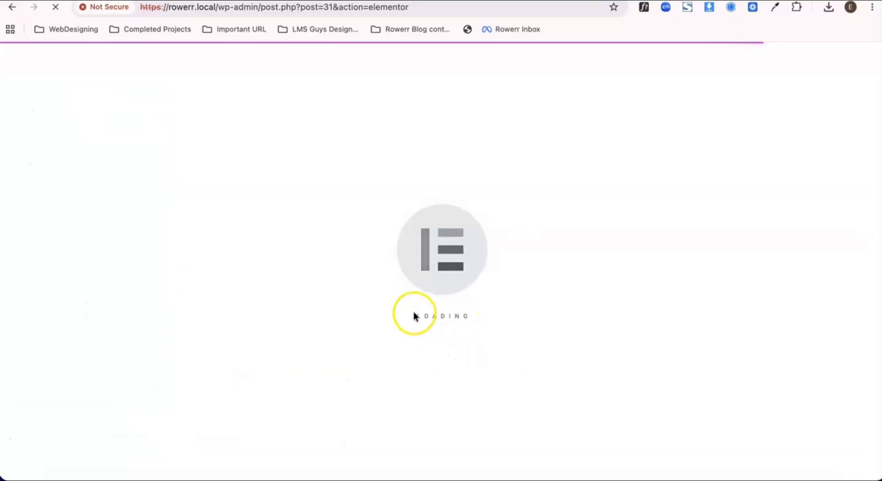
Set the Posts widget to 10 posts per page and check the resulting grid.
scroll(401, 328, down, 10)
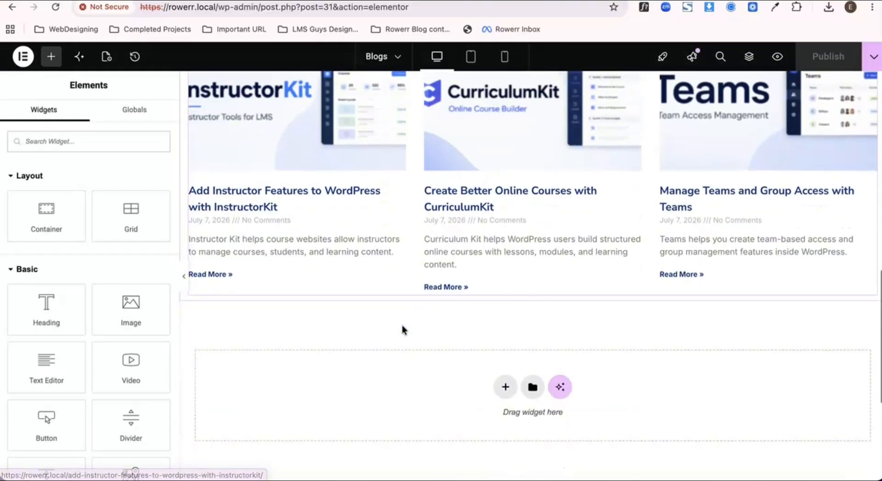
scroll(402, 325, down, 4)
scroll(402, 329, up, 9)
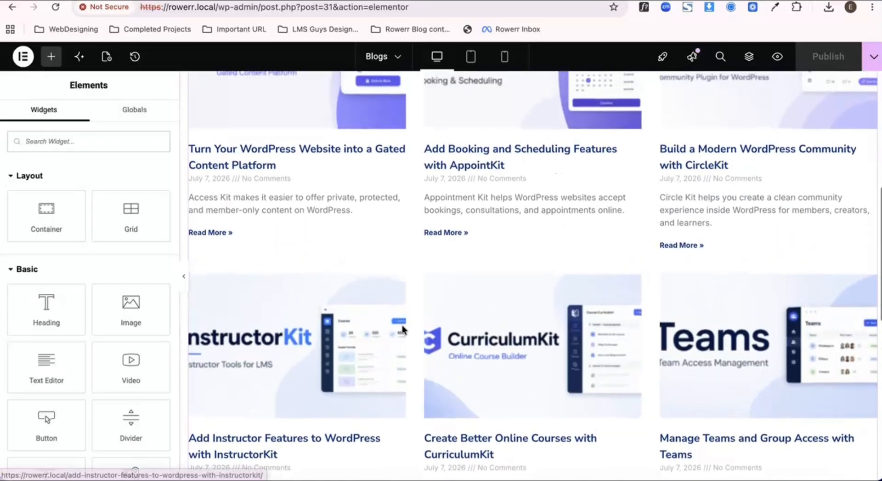
scroll(402, 328, up, 3)
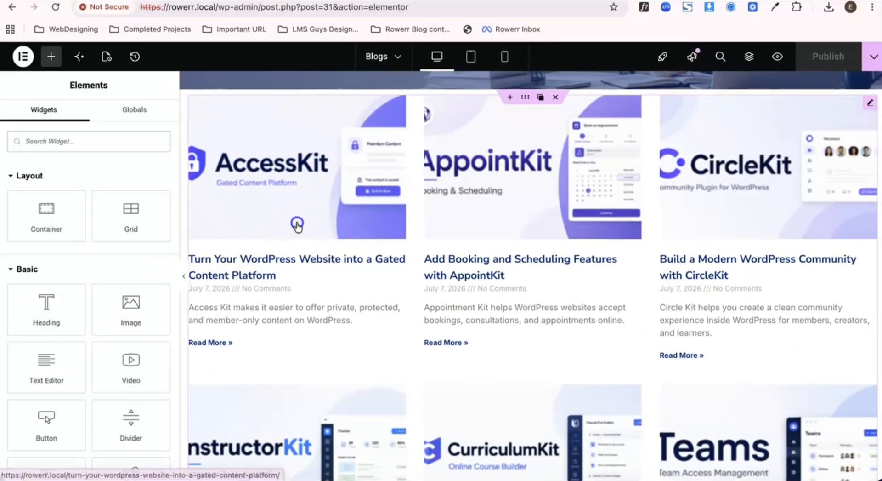
click(297, 225)
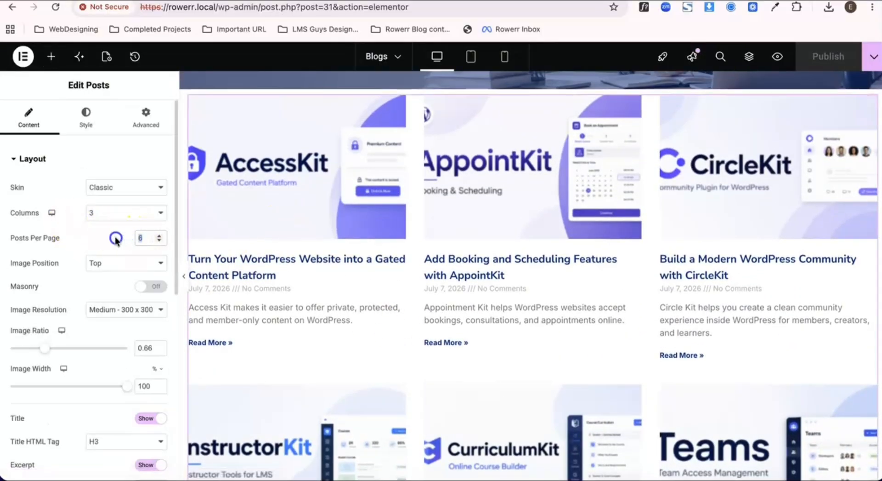
text(10)
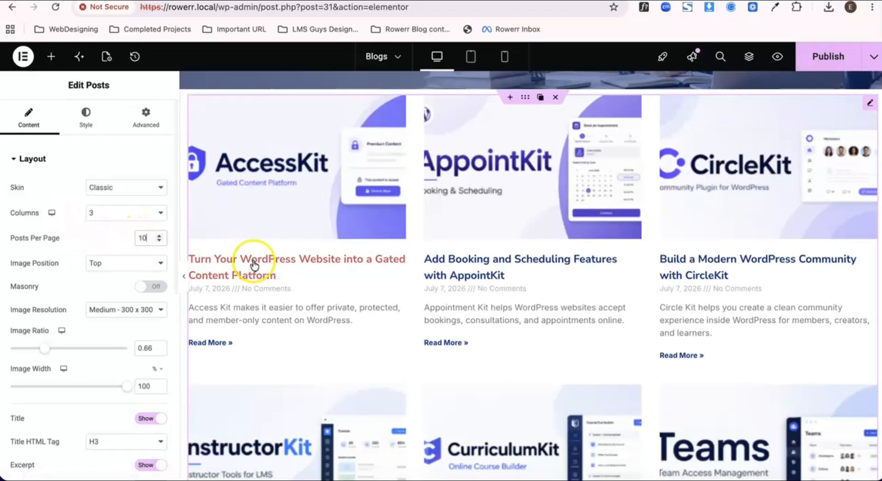
scroll(254, 265, down, 5)
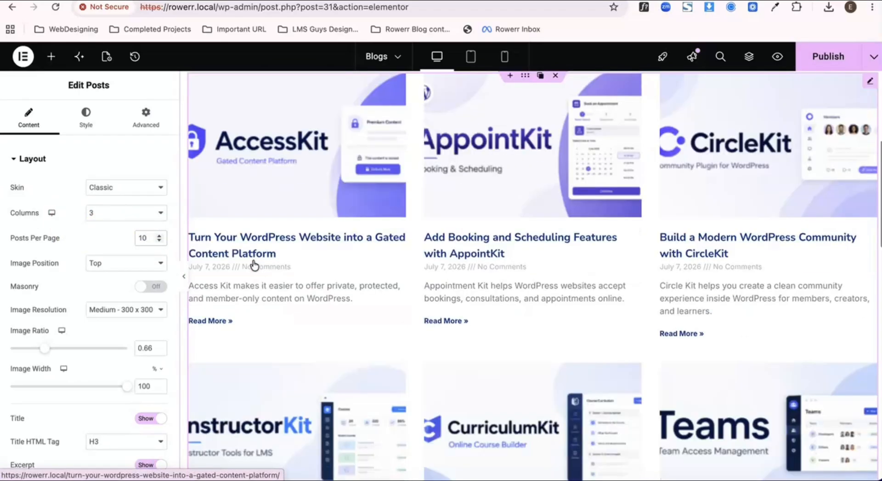
scroll(254, 265, down, 10)
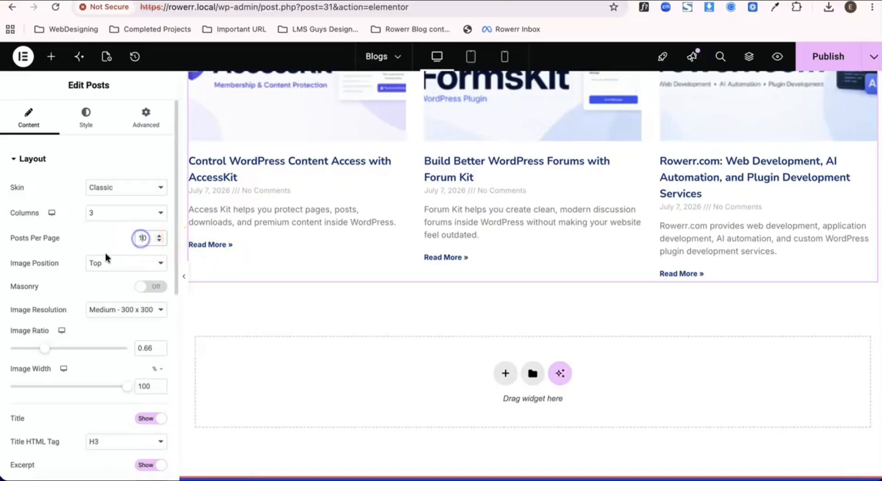
Set the posts container's padding to 80 px on top and bottom and 0 on the sides.
scroll(314, 258, up, 11)
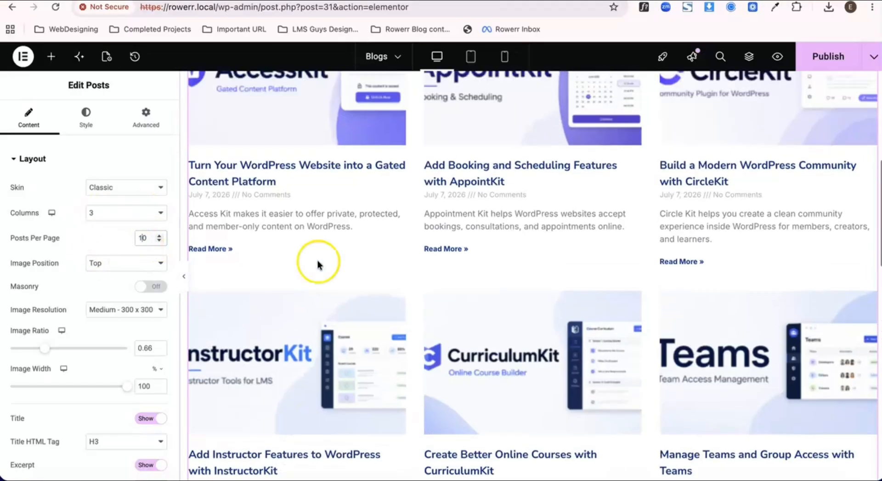
scroll(318, 264, up, 4)
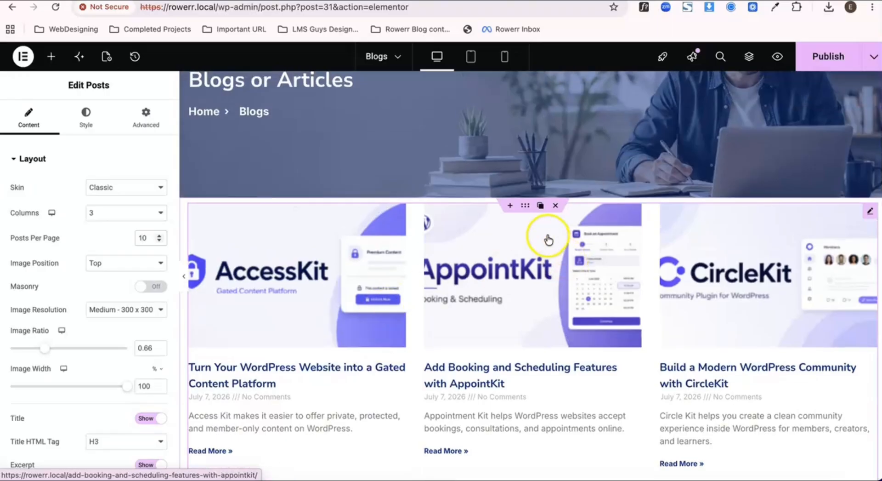
click(525, 206)
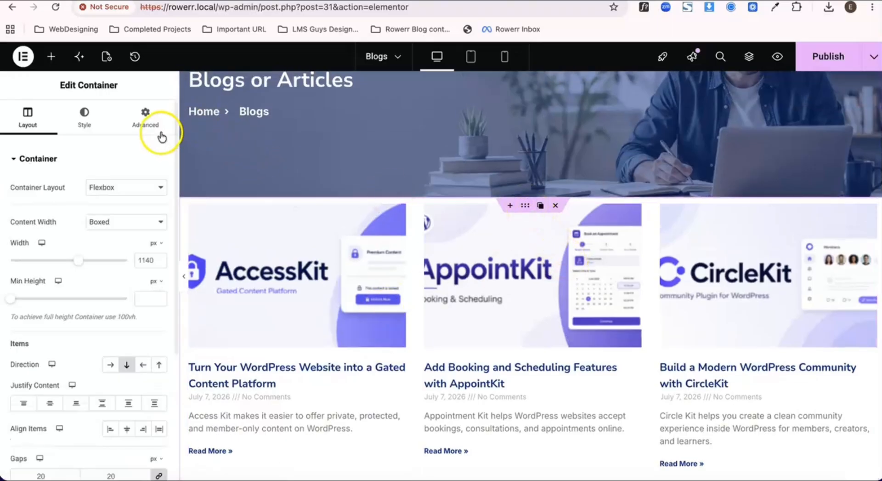
click(143, 118)
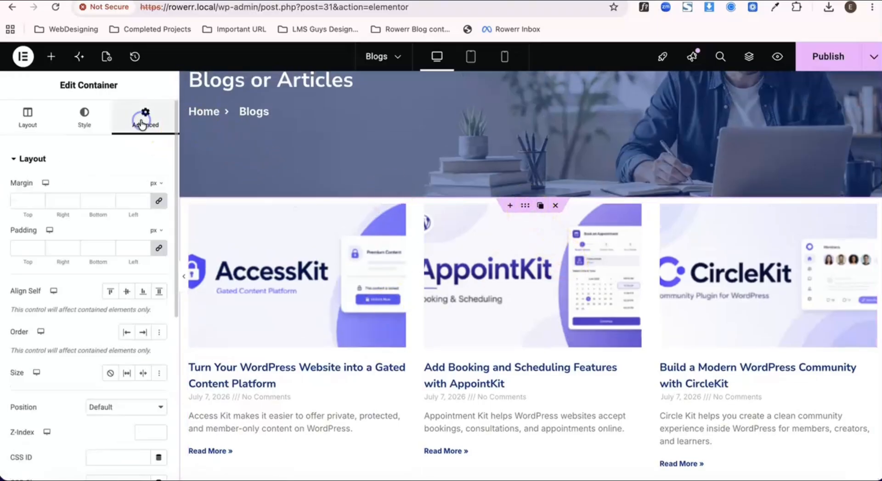
click(158, 249)
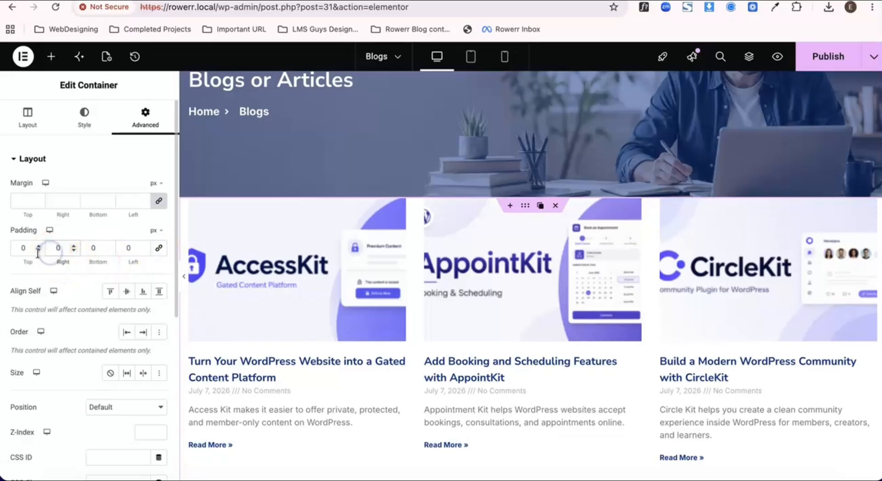
text(8)
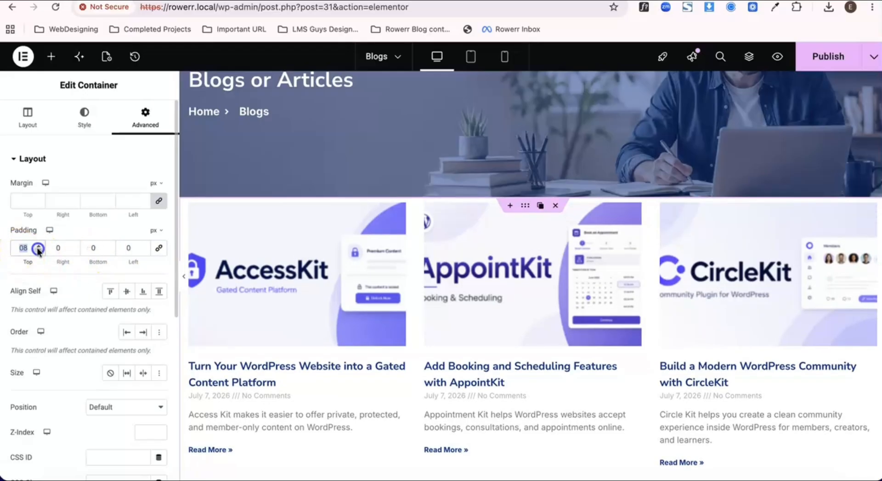
text(0)
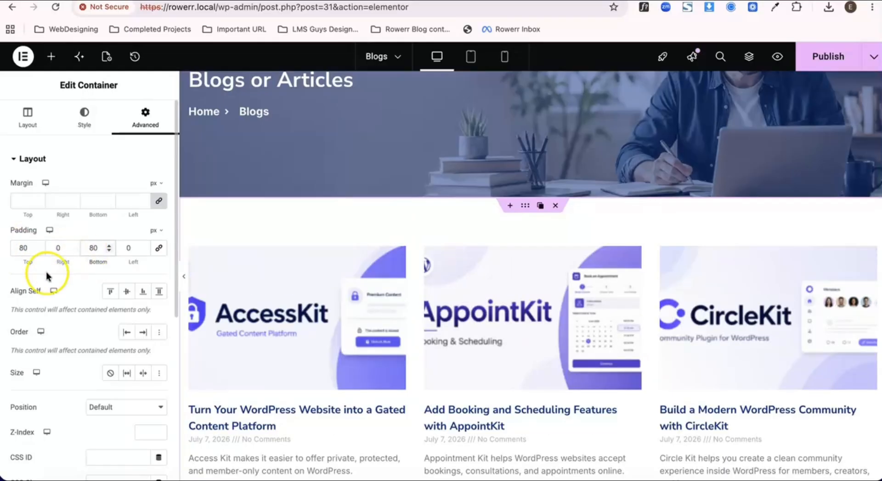
Switch the Posts widget to the Cards skin and check the resulting grid.
scroll(392, 339, down, 1)
click(406, 338)
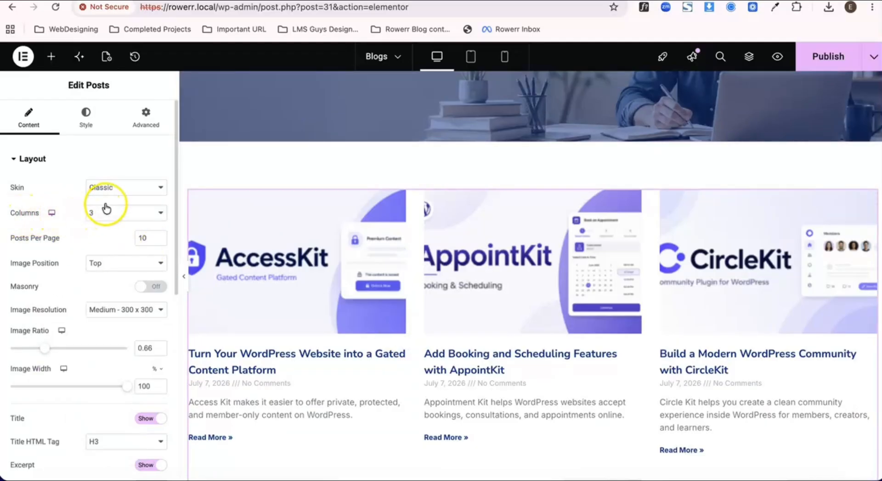
click(122, 188)
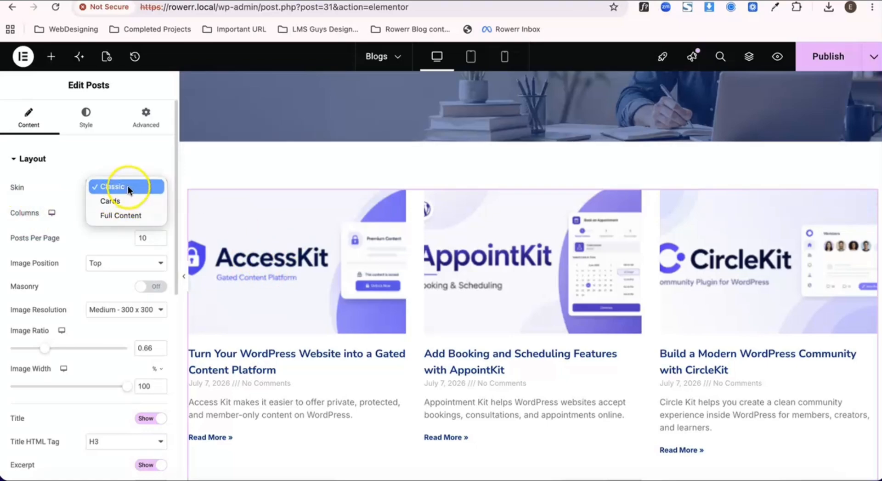
click(120, 201)
scroll(324, 294, down, 5)
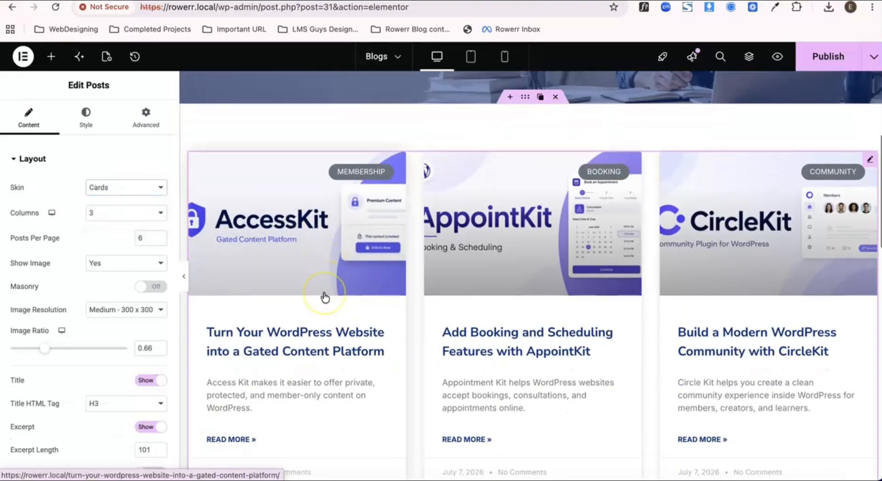
scroll(325, 298, down, 1)
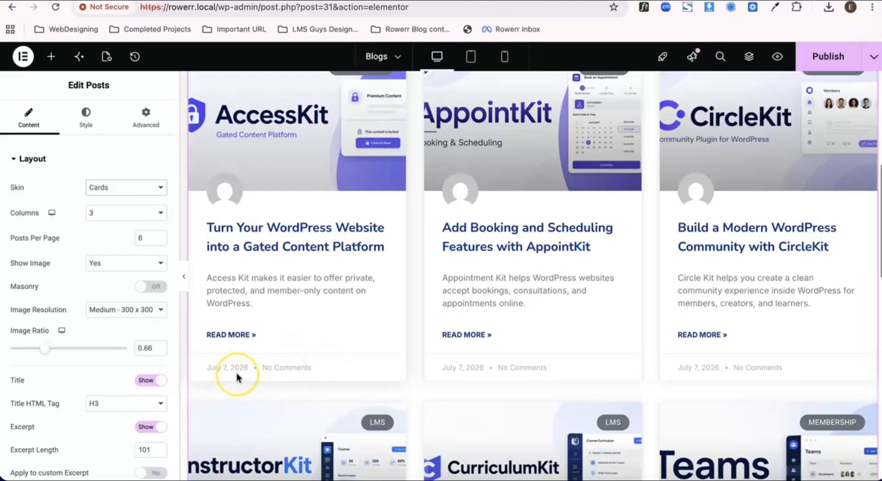
scroll(236, 370, up, 1)
scroll(236, 373, down, 2)
scroll(236, 373, up, 2)
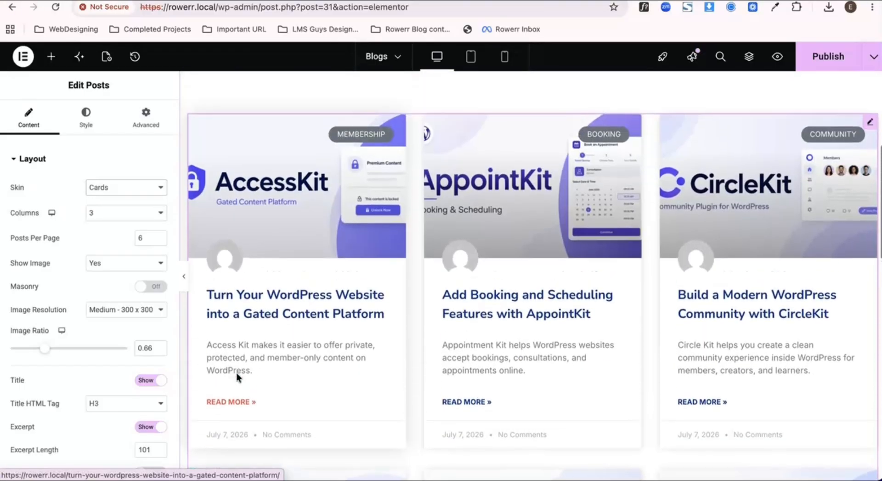
Publish the Blogs page with the card layout and review it in the front-end preview.
click(801, 61)
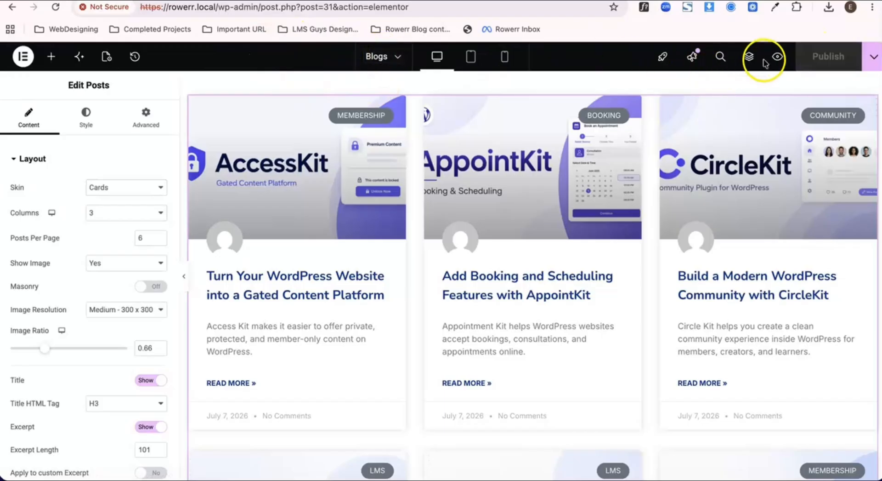
click(776, 56)
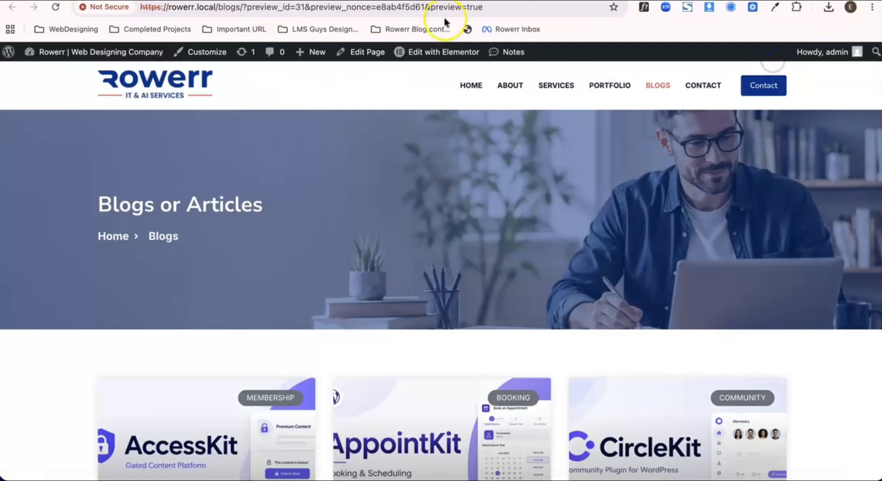
scroll(365, 224, down, 10)
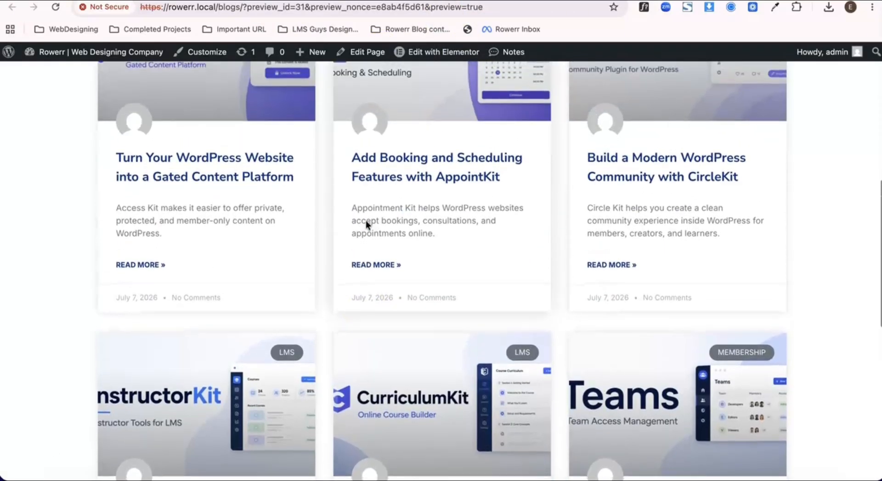
scroll(365, 220, down, 5)
scroll(365, 219, up, 11)
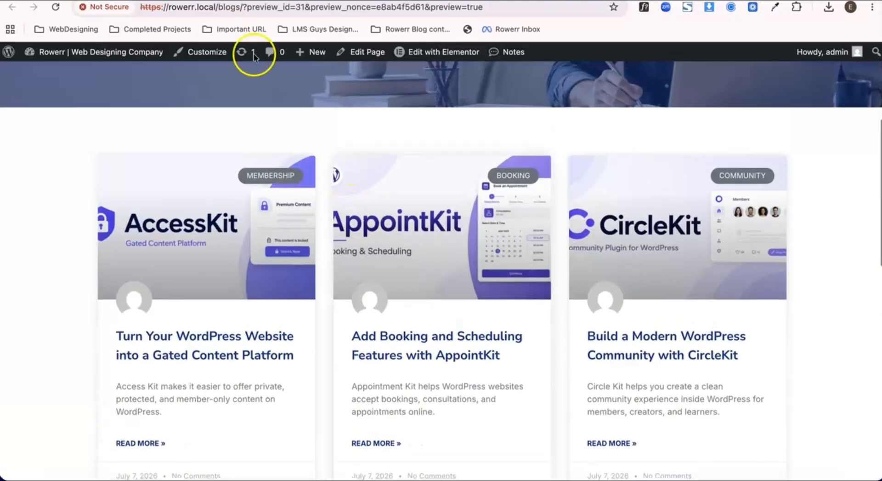
Return to the Elementor editor, set the Posts widget's skin back to Classic and publish the page.
click(271, 1)
click(136, 193)
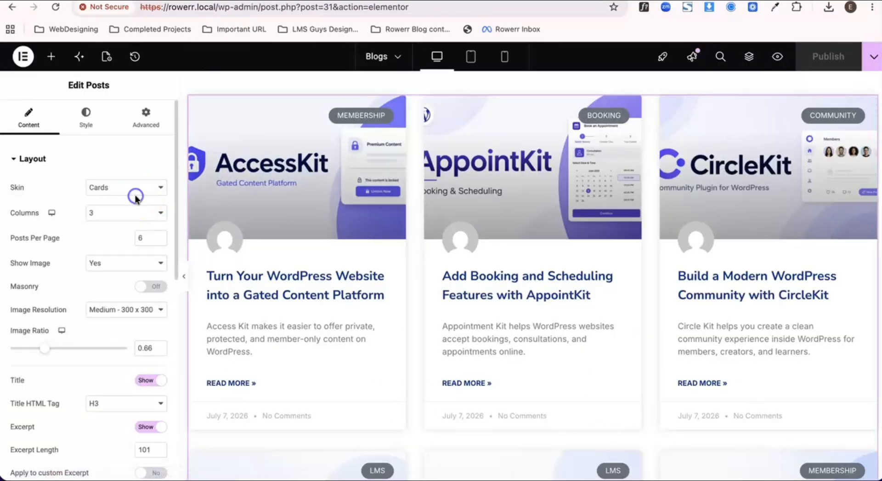
click(131, 171)
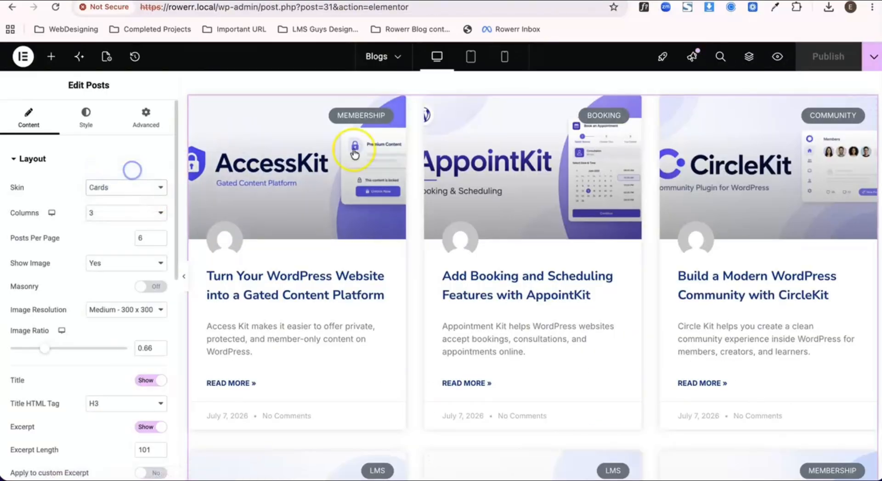
click(819, 63)
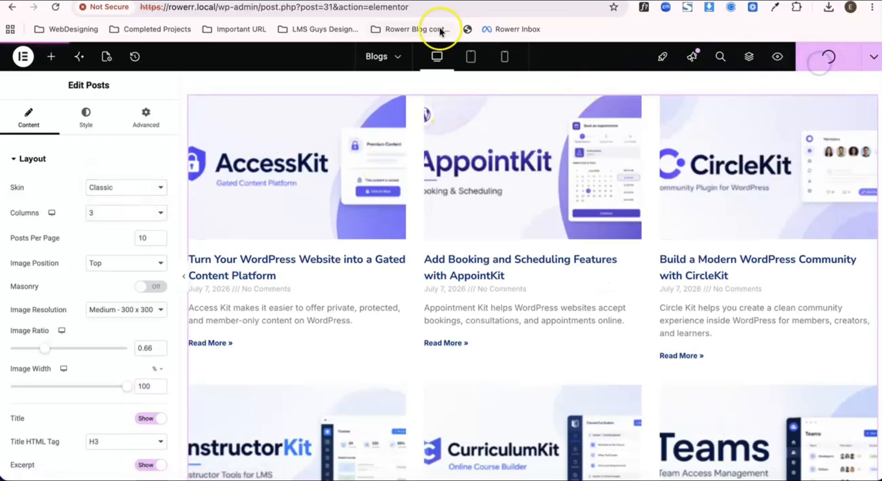
Refresh the Blogs page preview and examine the Classic post grid from top to bottom.
click(363, 1)
scroll(315, 241, down, 2)
scroll(315, 241, down, 10)
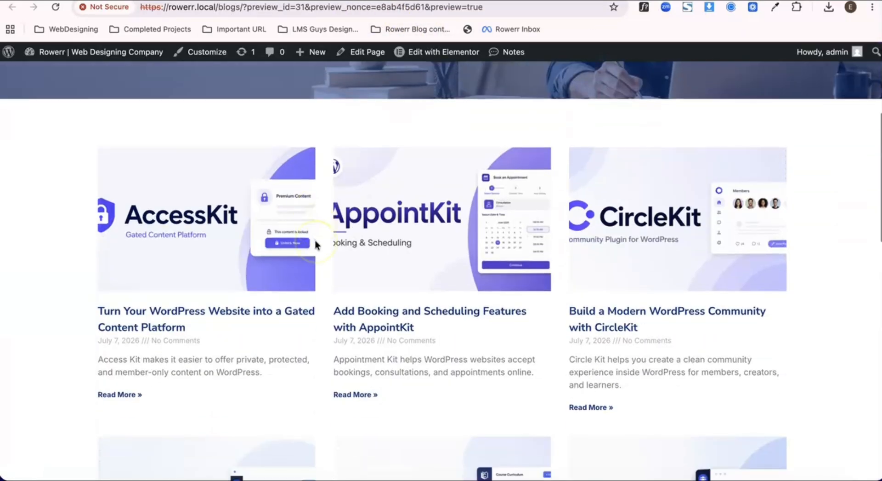
scroll(316, 241, down, 8)
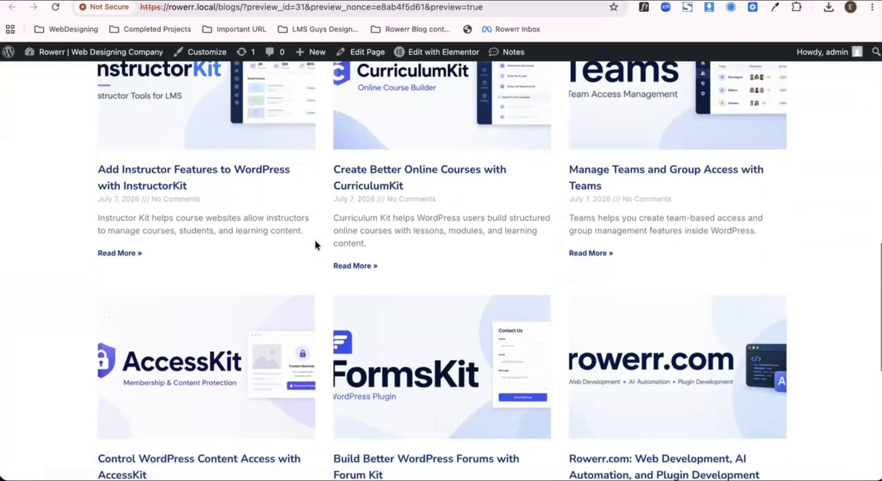
scroll(315, 241, up, 12)
click(257, 74)
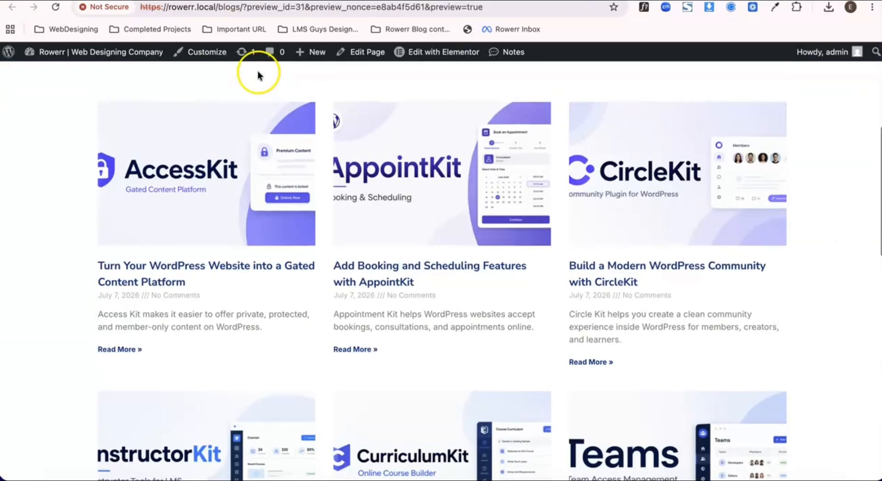
scroll(257, 73, up, 6)
Back in the Elementor editor, try the Posts widget with 4 and 5 columns and set it back to 3 columns.
click(257, 1)
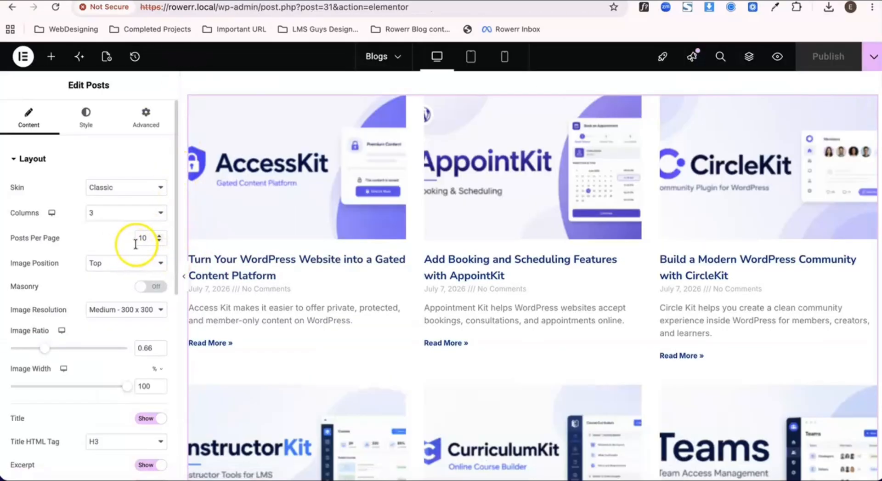
click(144, 217)
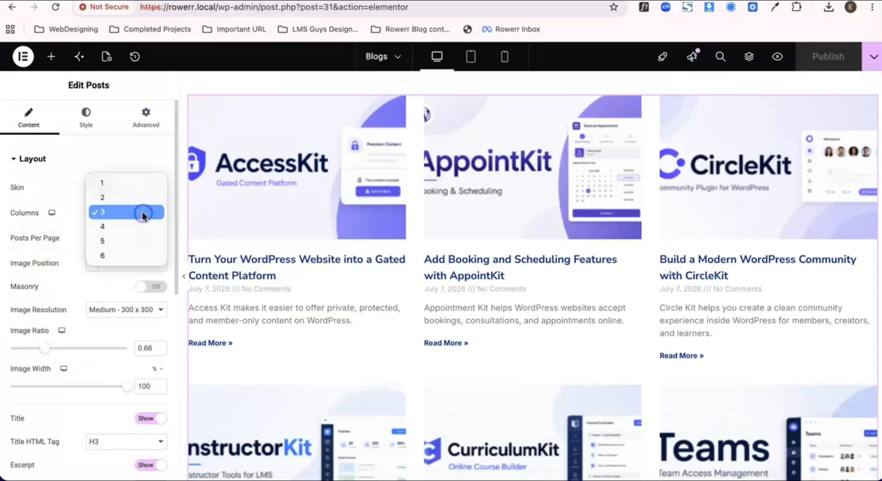
click(126, 230)
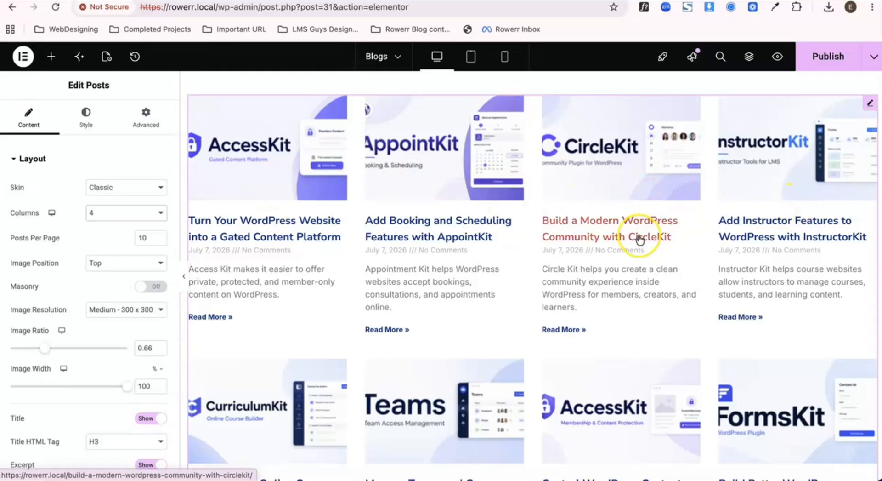
scroll(640, 239, down, 6)
scroll(636, 238, up, 8)
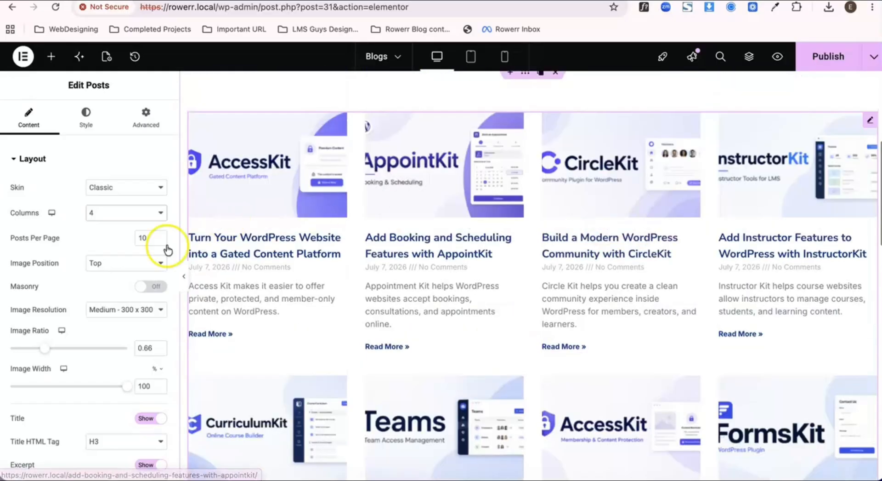
click(131, 210)
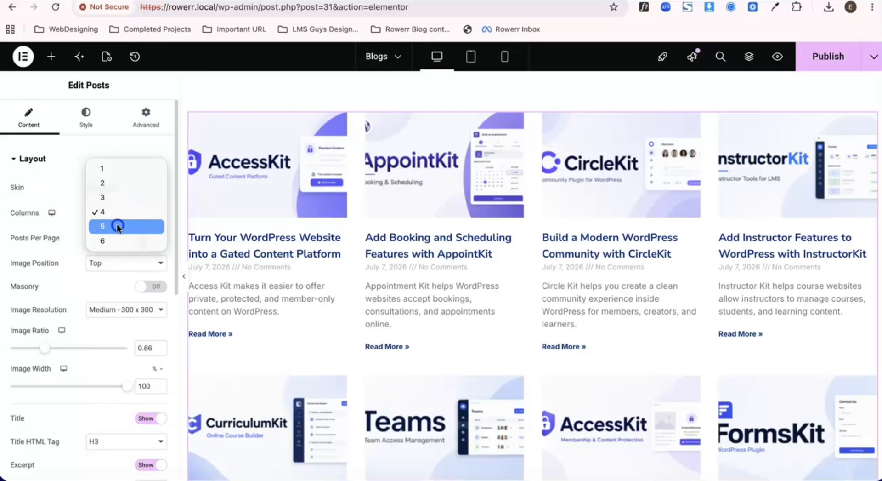
click(116, 223)
click(116, 216)
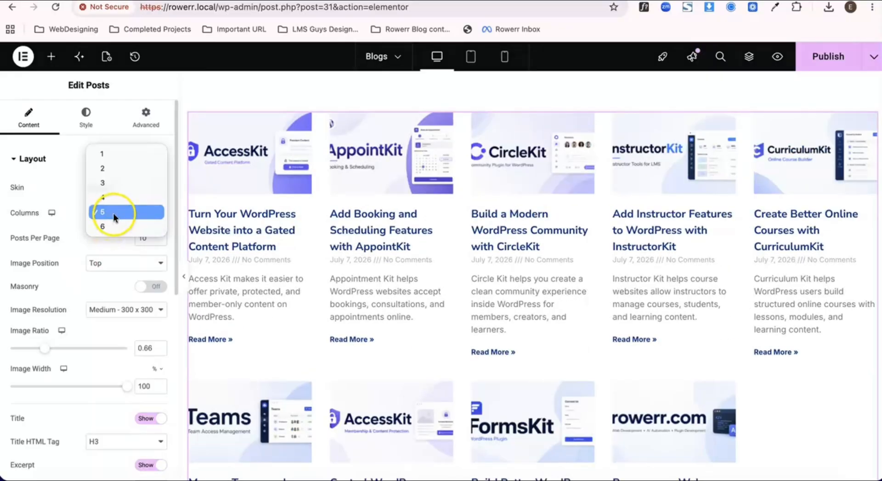
click(118, 184)
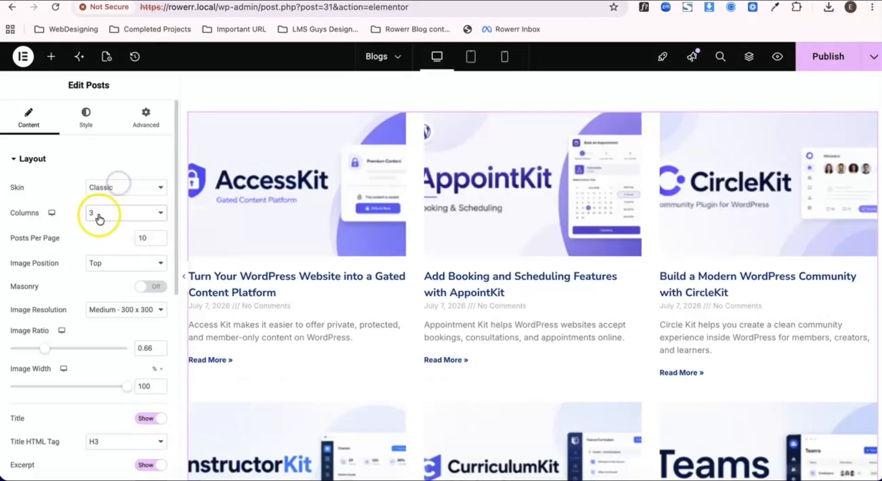
Examine the Posts widget's image resolution options, keeping Medium - 300 x 300.
scroll(93, 247, down, 3)
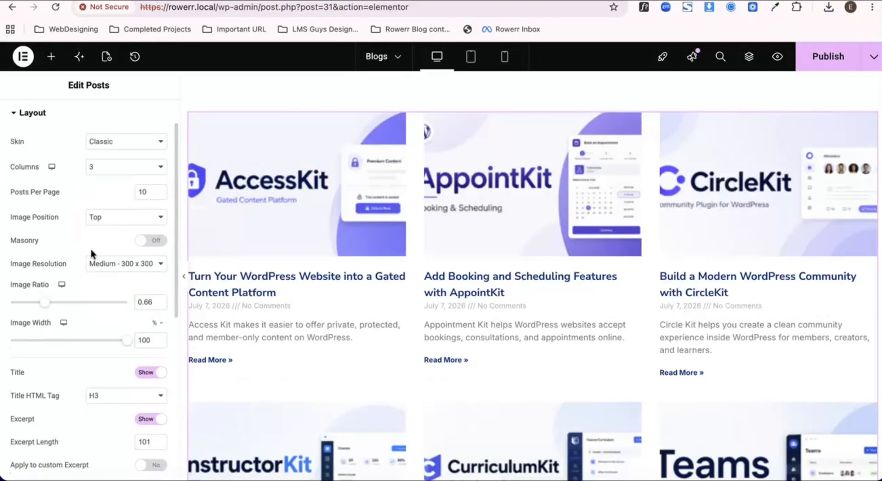
scroll(72, 268, down, 1)
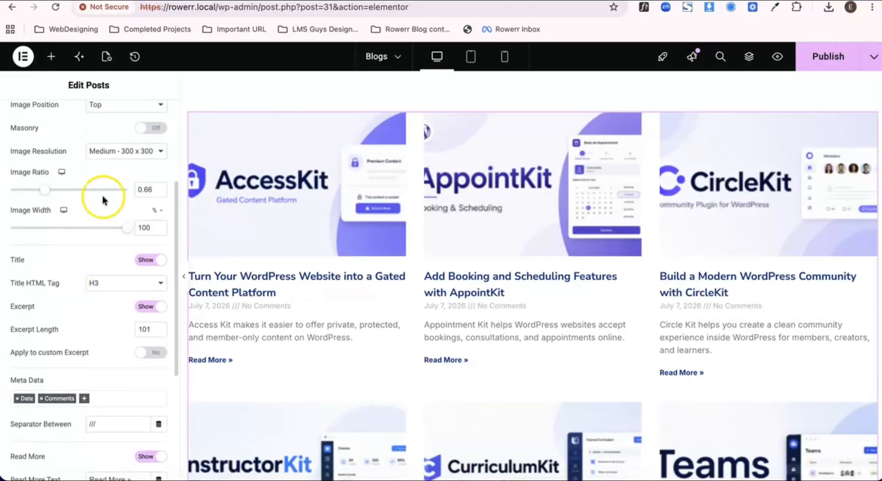
click(126, 156)
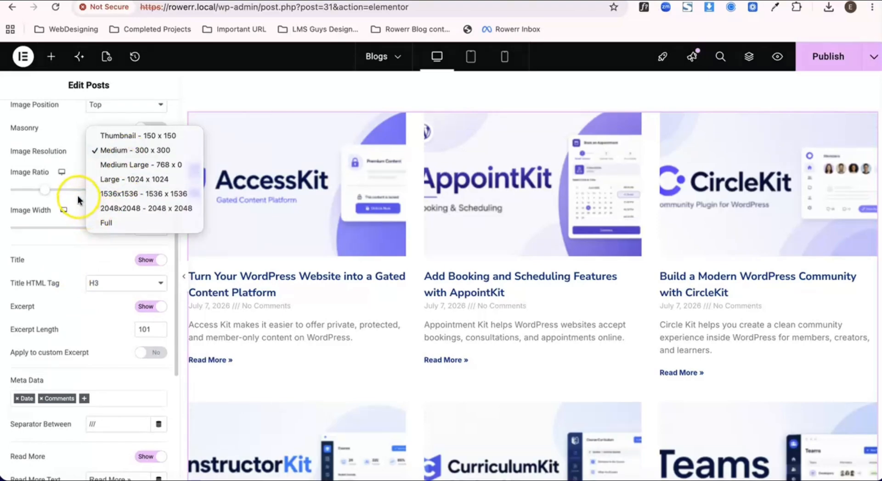
click(82, 178)
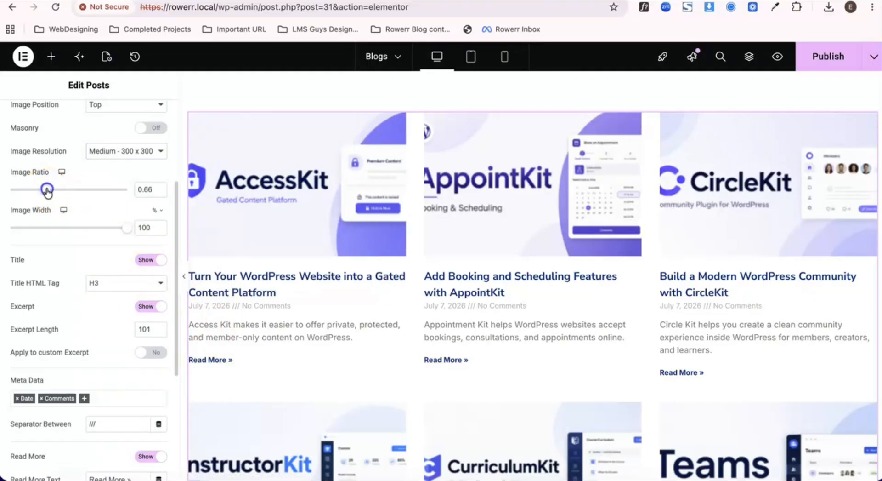
Try an image ratio of 0.6 on the Posts widget and set it back to 0.66.
mouse_move(47, 192)
mouse_down()
mouse_move(79, 197)
mouse_move(36, 195)
mouse_move(44, 199)
mouse_up()
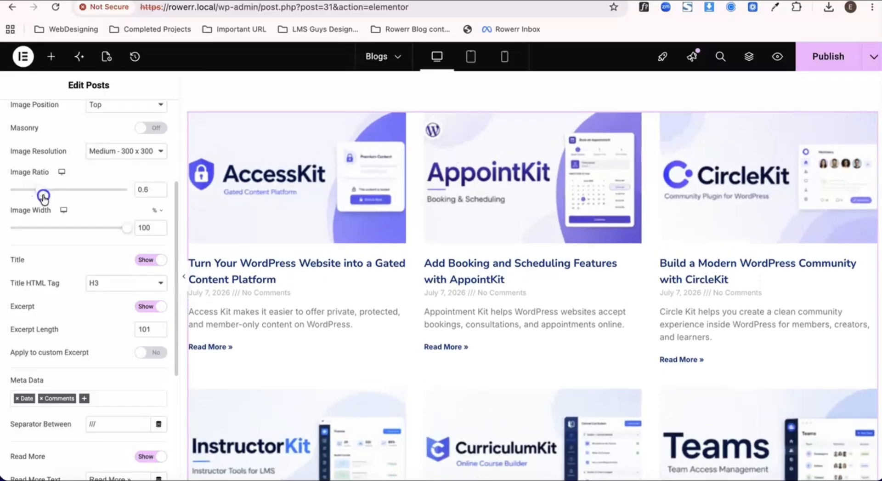
click(153, 191)
text(6)
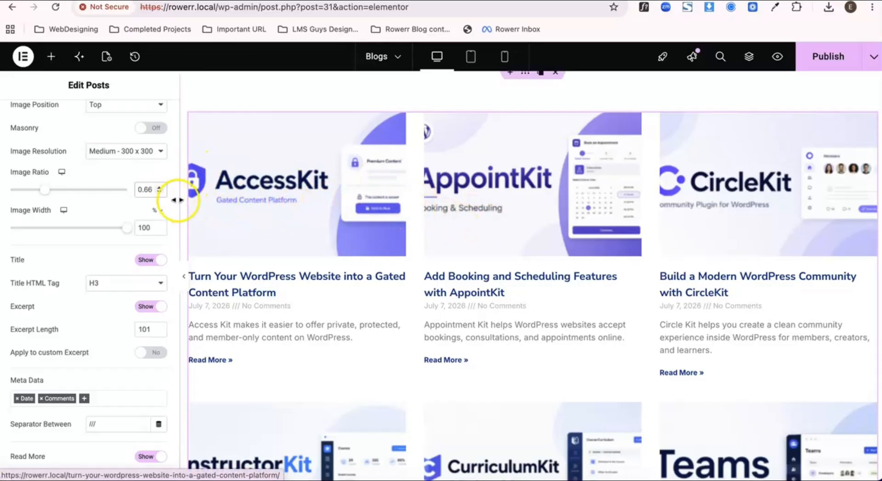
Set the Posts widget's image ratio to 0.6 and preview the post grid on the Blogs page.
key(BackSpace)
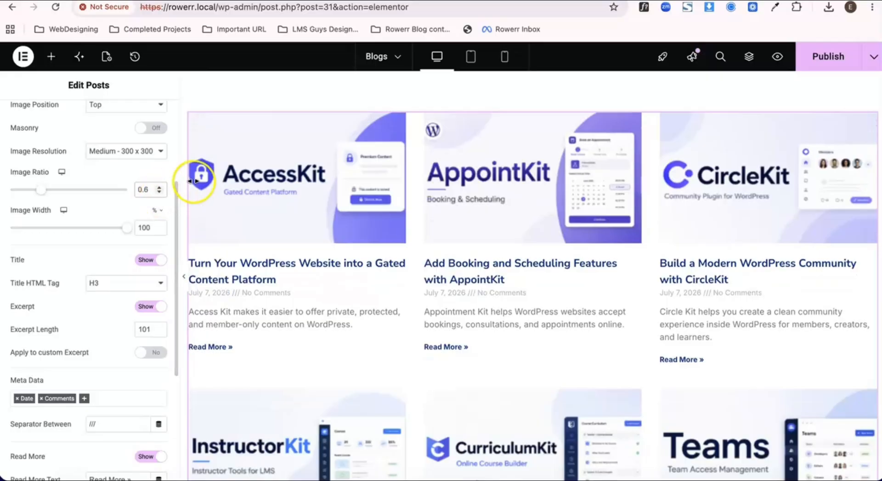
click(781, 55)
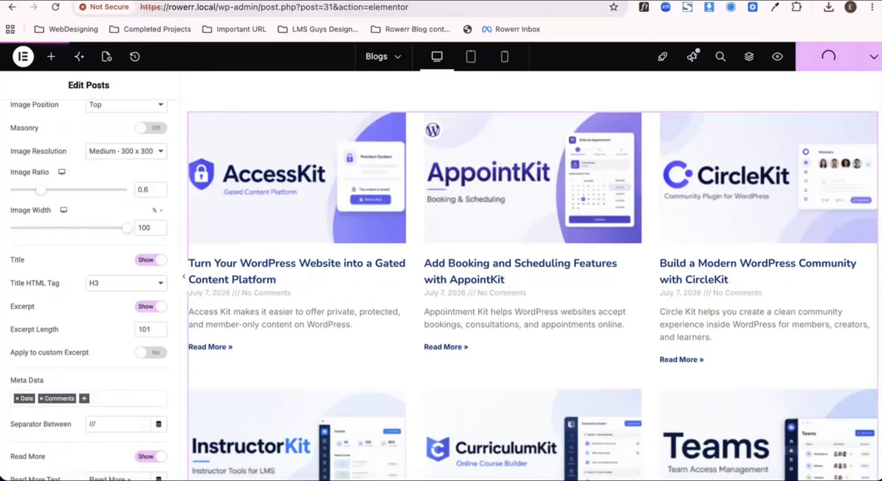
scroll(310, 183, down, 3)
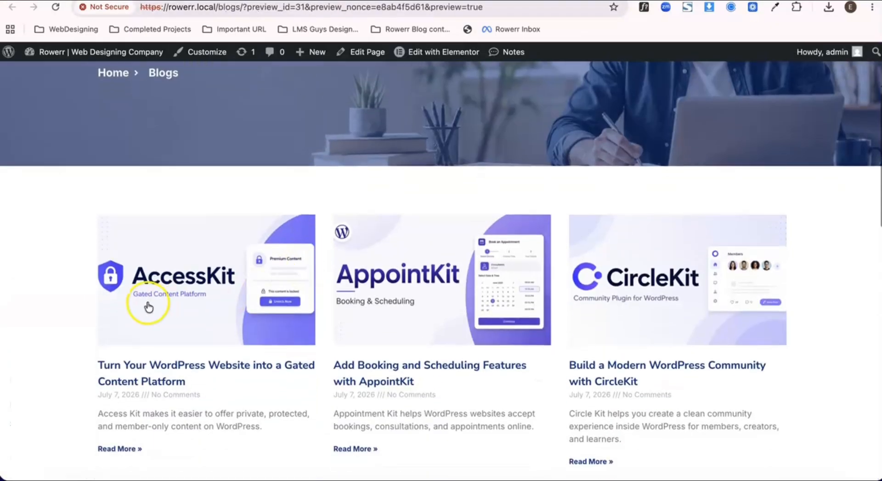
scroll(376, 325, down, 7)
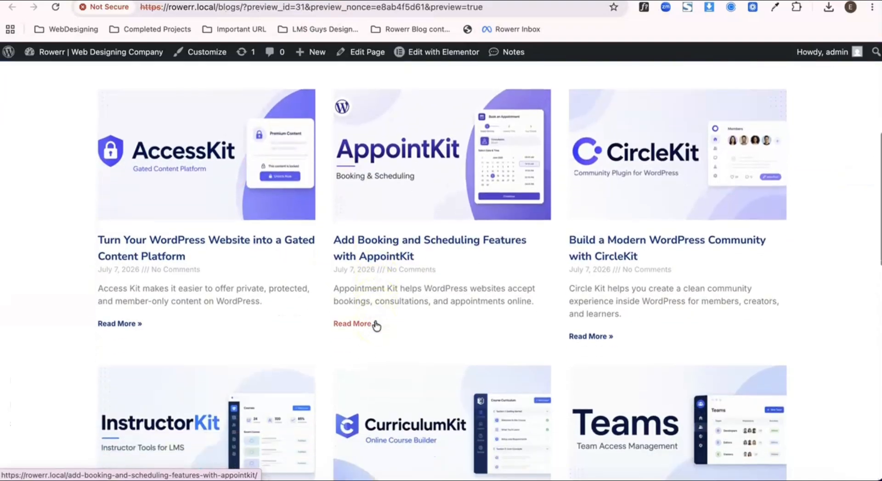
scroll(375, 325, up, 8)
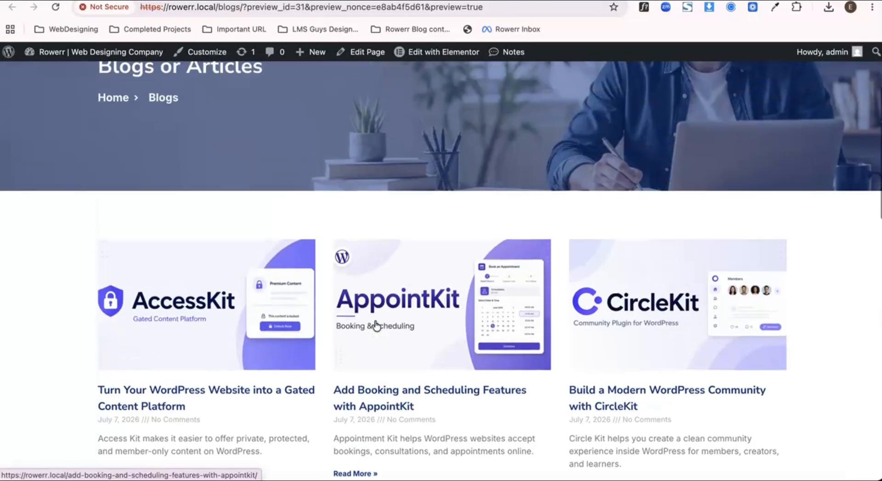
Back in the Elementor editor, try hiding the post titles in the Posts widget and show them again.
mouse_move(63, 46)
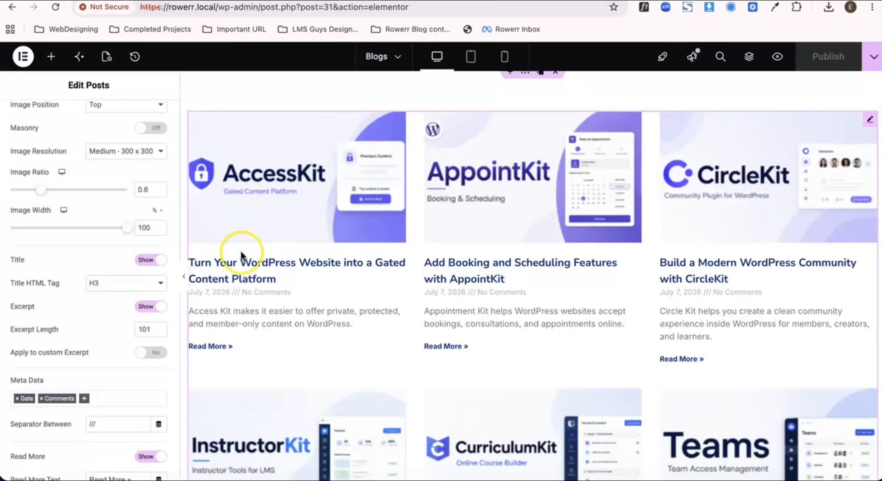
scroll(241, 250, down, 1)
scroll(241, 250, up, 2)
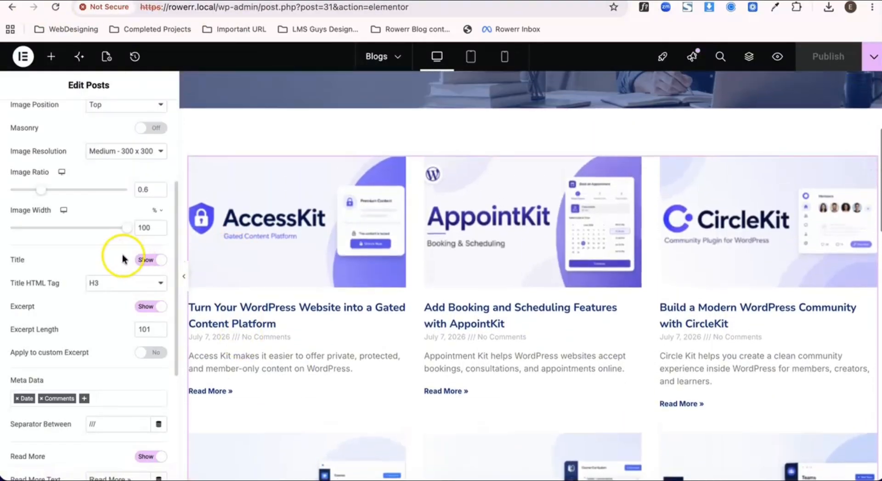
scroll(54, 254, down, 2)
scroll(56, 256, down, 1)
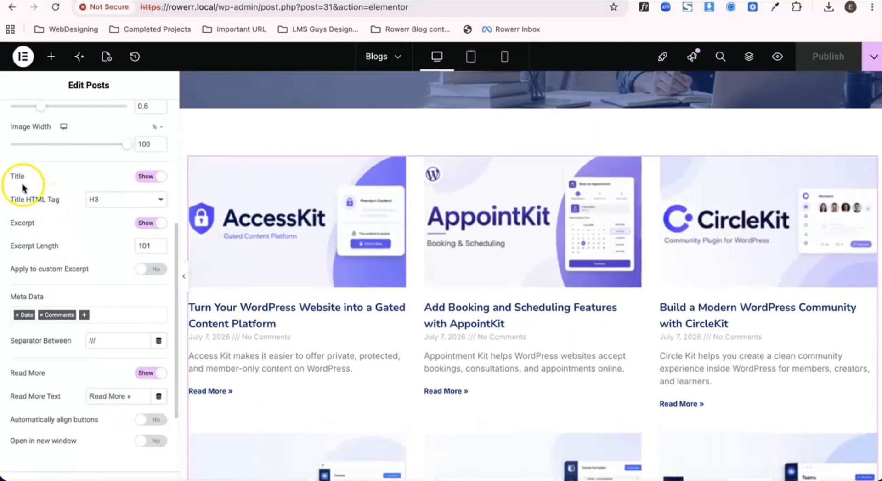
click(151, 177)
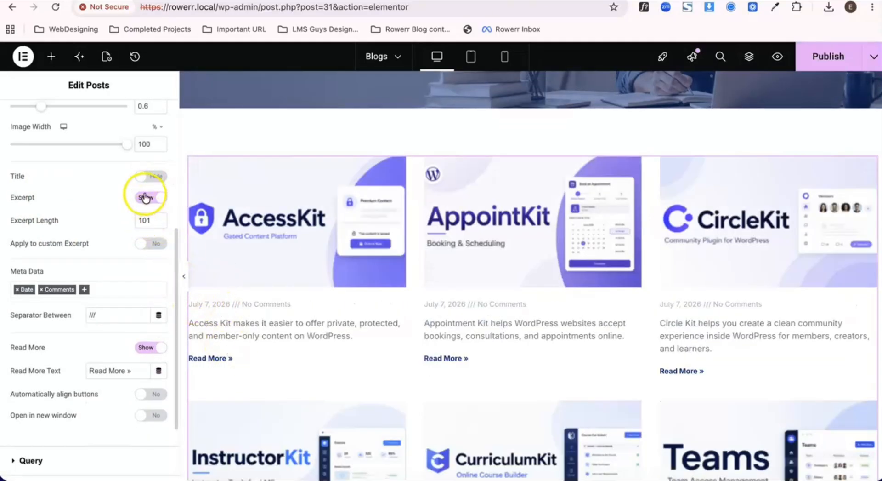
click(146, 177)
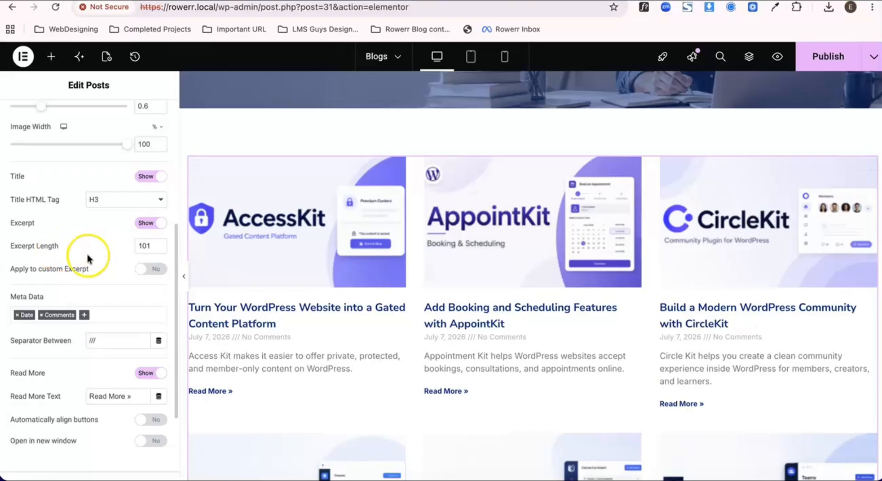
Try hiding the post excerpts and show them again, then open the excerpt length for editing without changing it.
click(150, 223)
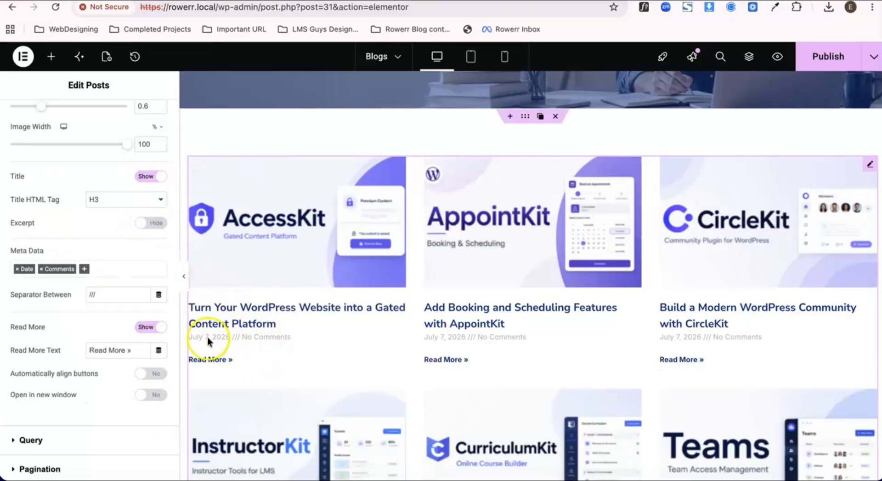
click(145, 223)
scroll(127, 241, down, 1)
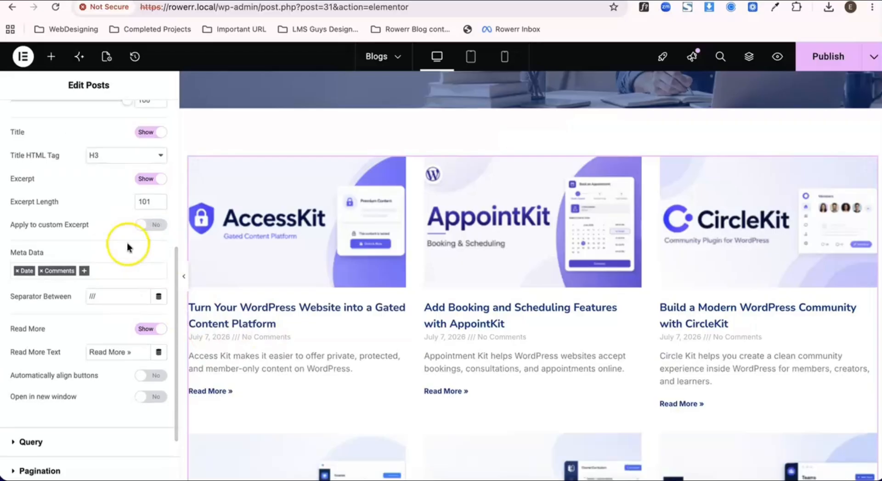
scroll(126, 241, up, 1)
click(148, 229)
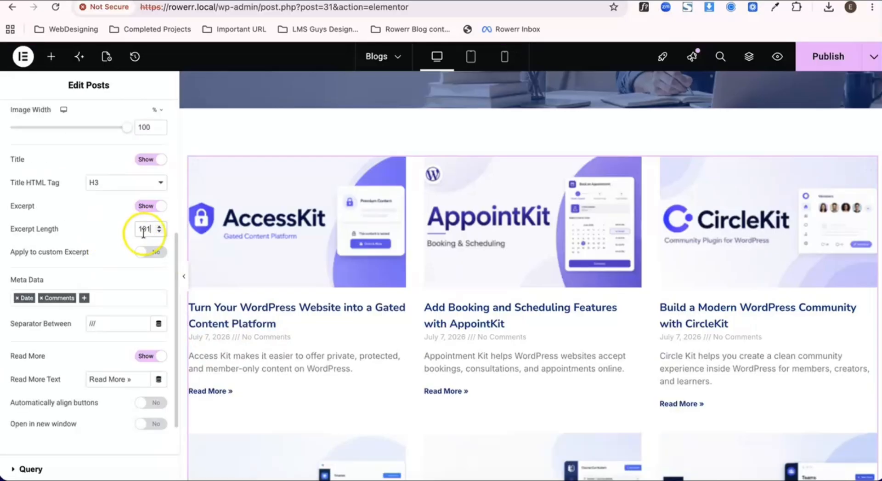
click(145, 234)
scroll(146, 281, down, 2)
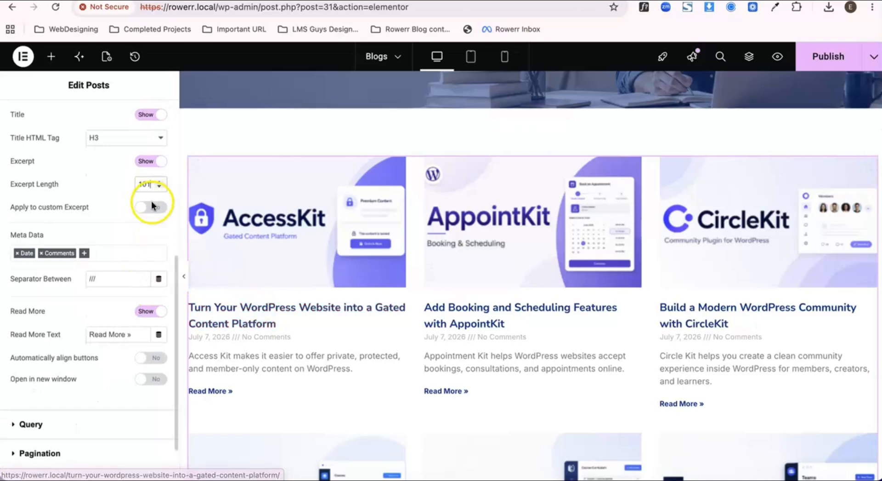
Try removing Comments from the Posts widget's meta data and add it back.
scroll(84, 227, down, 1)
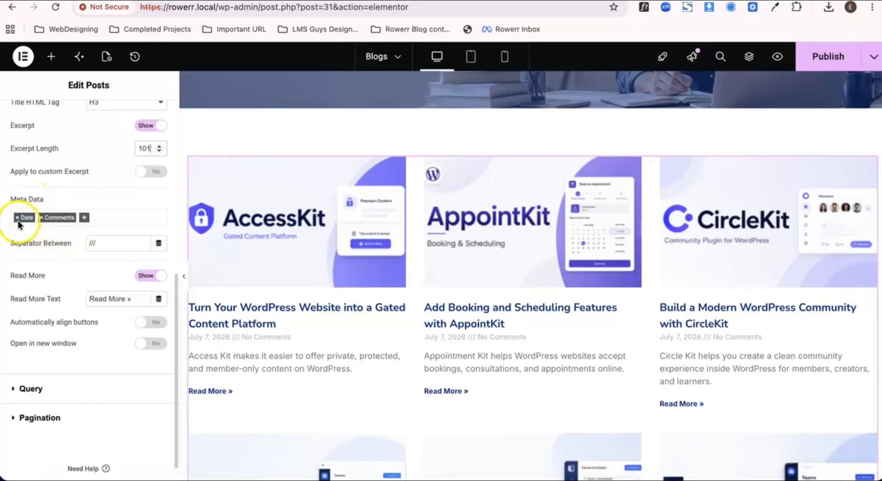
scroll(266, 317, down, 1)
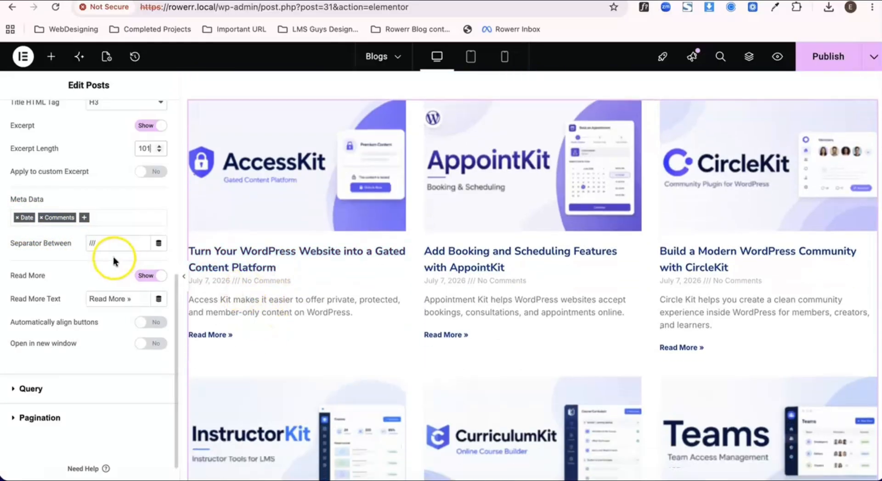
click(41, 216)
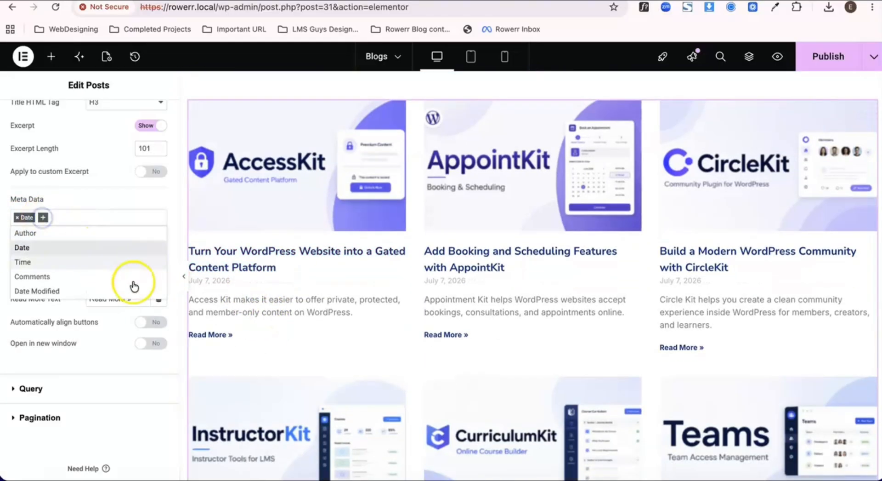
scroll(242, 312, down, 1)
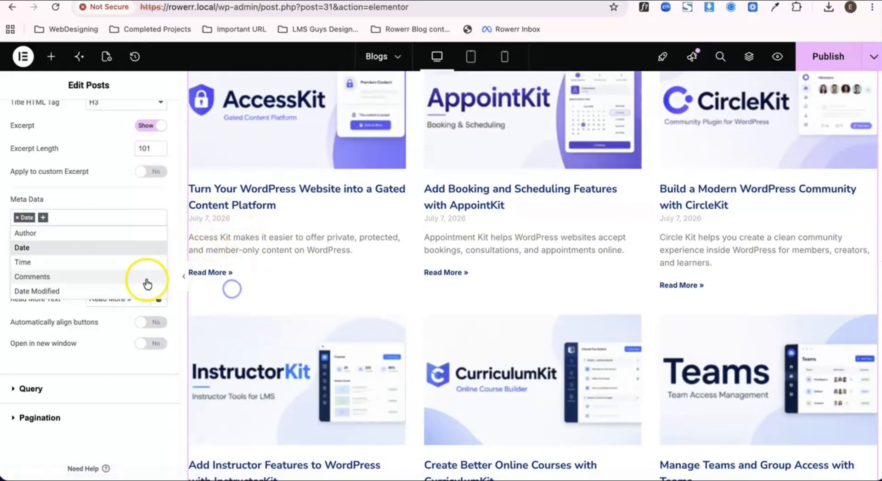
click(38, 277)
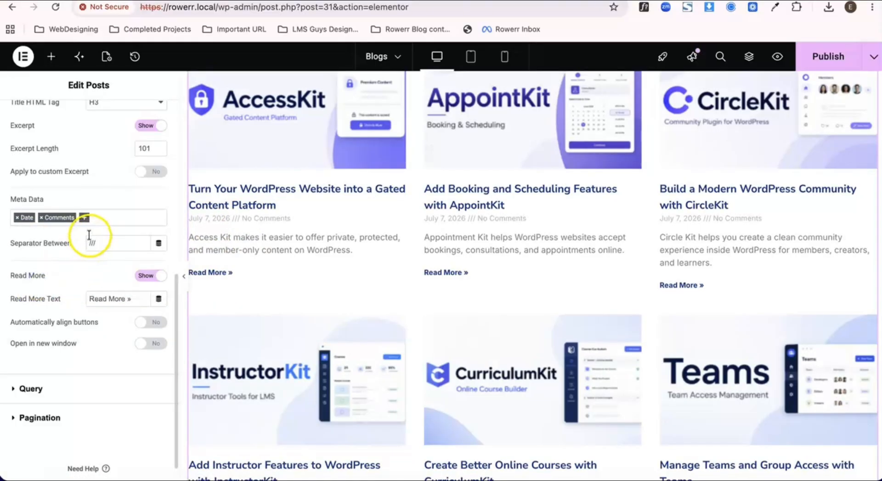
Try adding Author to the Posts widget's meta data and remove it again.
click(84, 218)
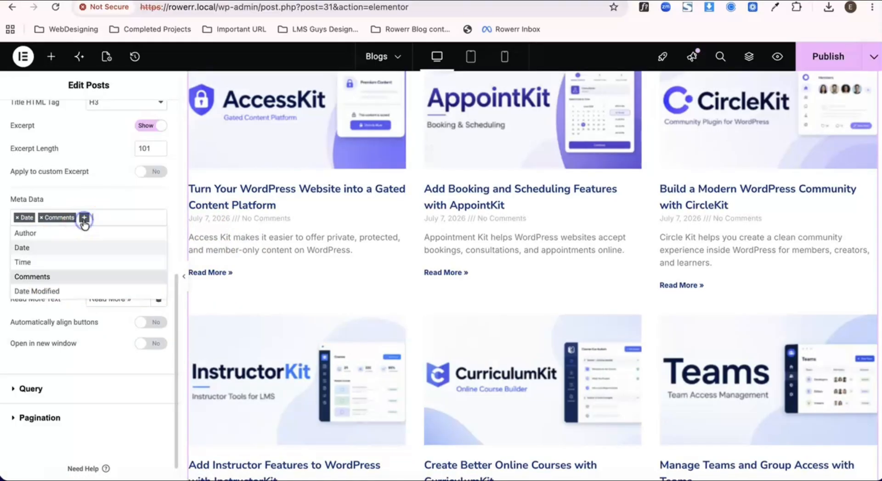
click(49, 233)
click(257, 239)
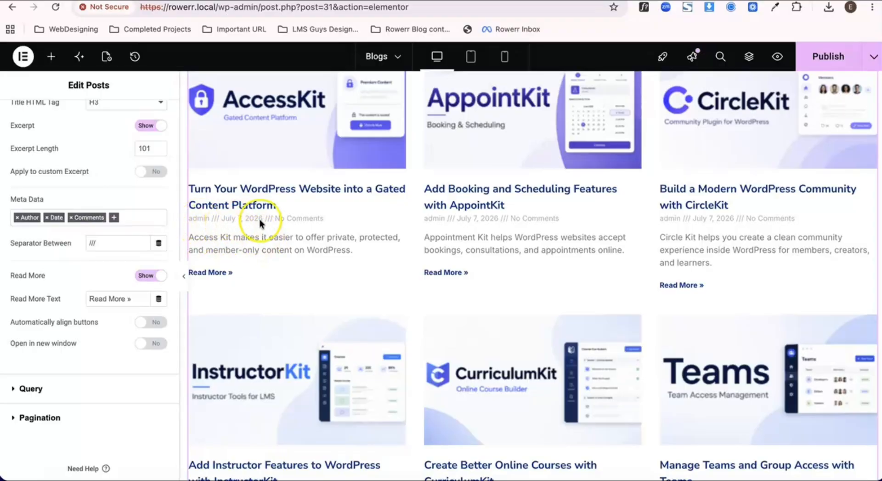
click(17, 218)
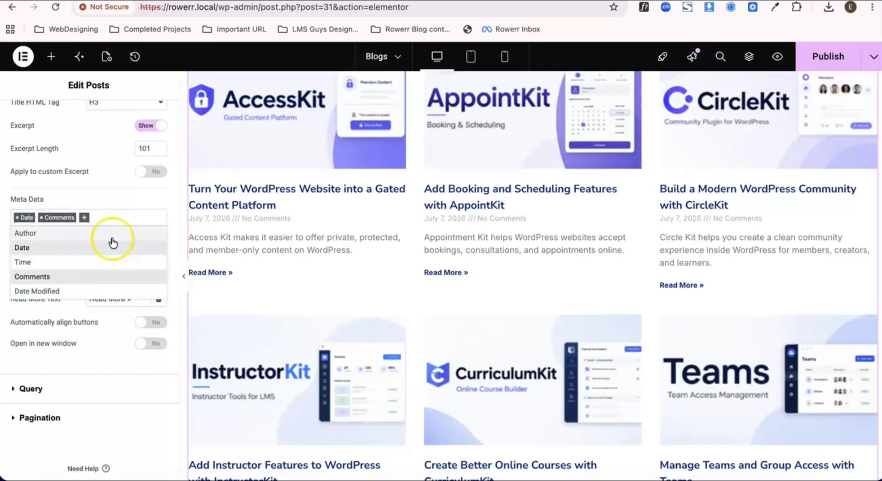
click(118, 202)
Try hiding the Read More link in the Posts widget and show it again.
scroll(121, 300, down, 1)
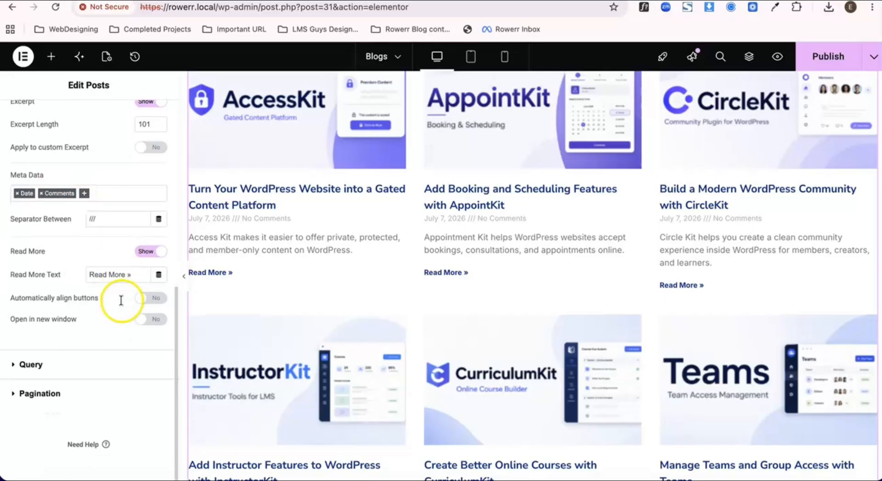
click(147, 252)
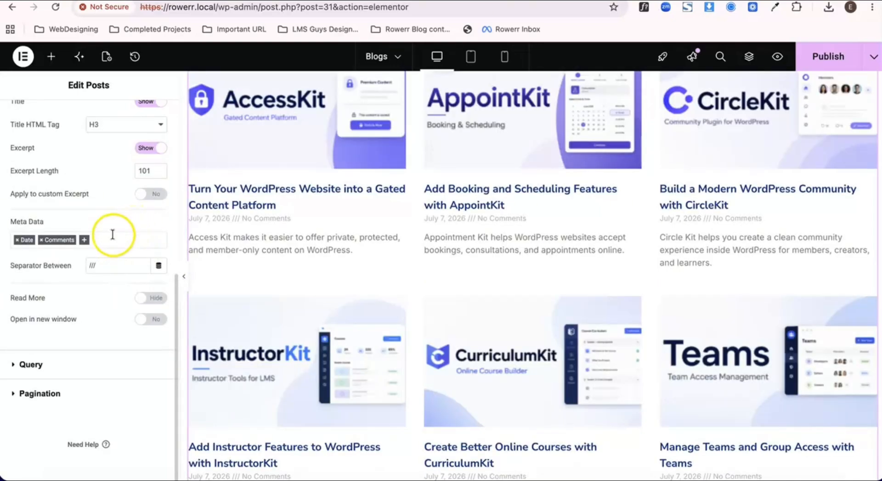
click(147, 303)
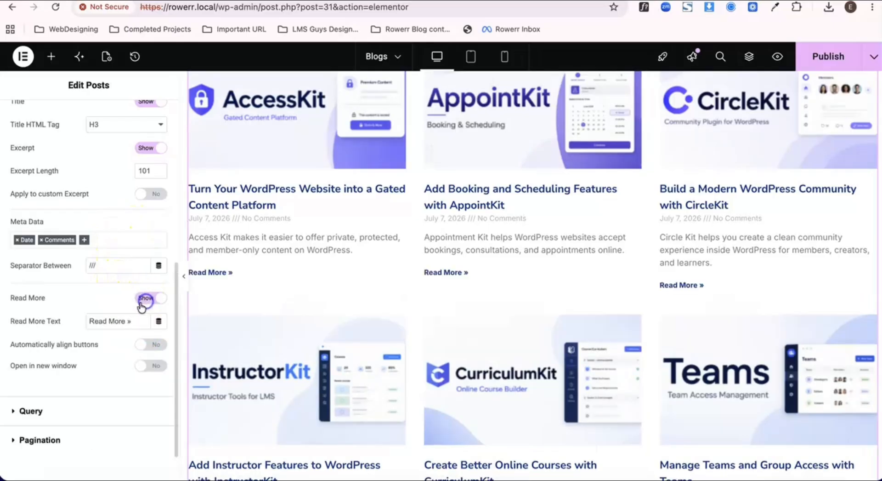
Change the Posts widget's Read More text to "Learn More »" and check the links across the post grid.
scroll(113, 317, down, 2)
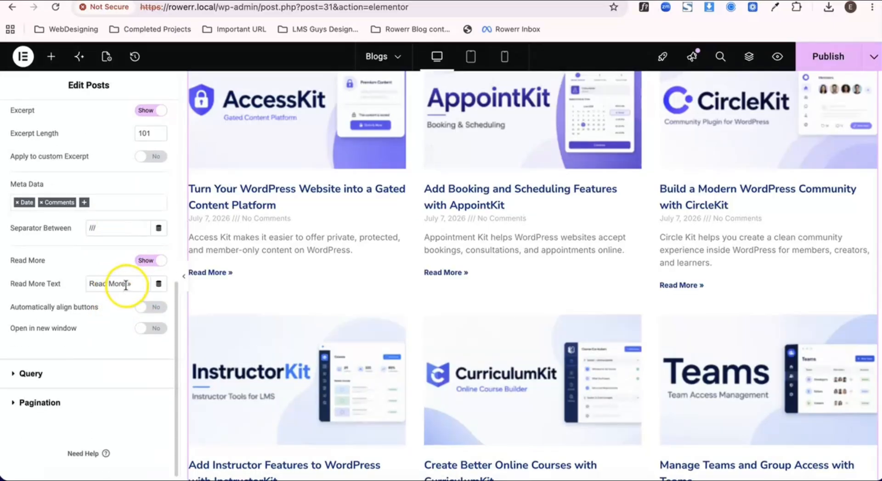
click(126, 284)
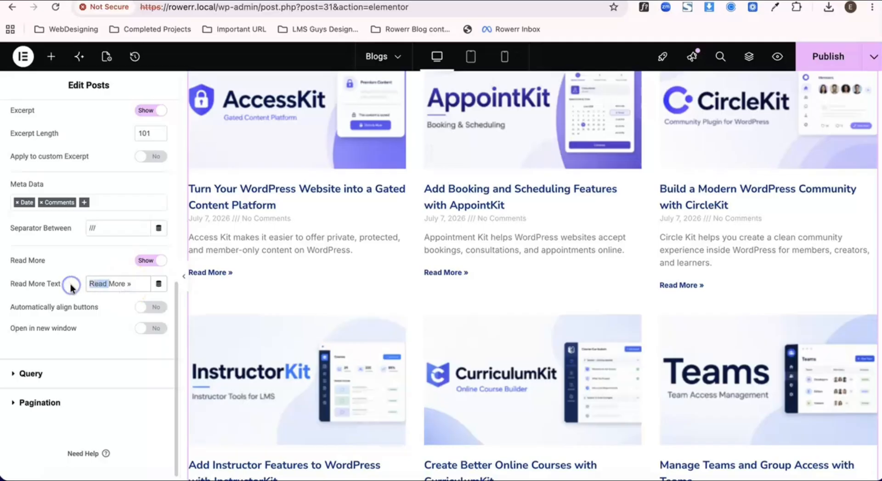
text(Lear)
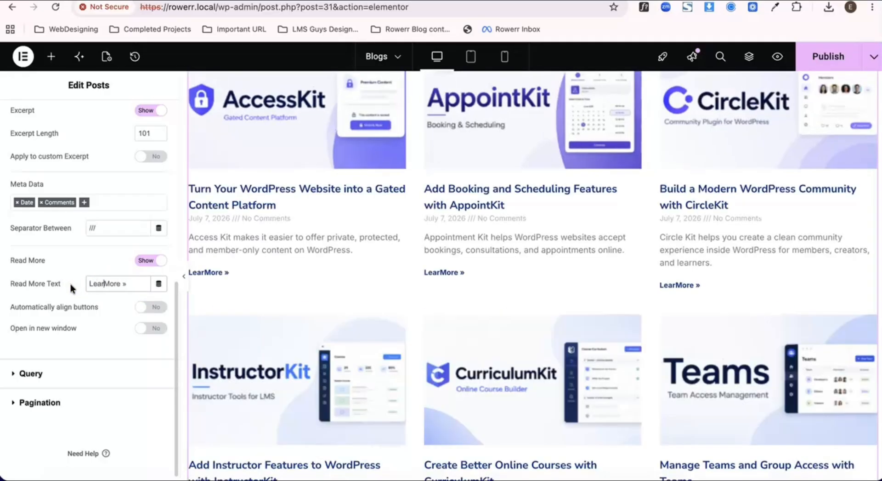
text(n)
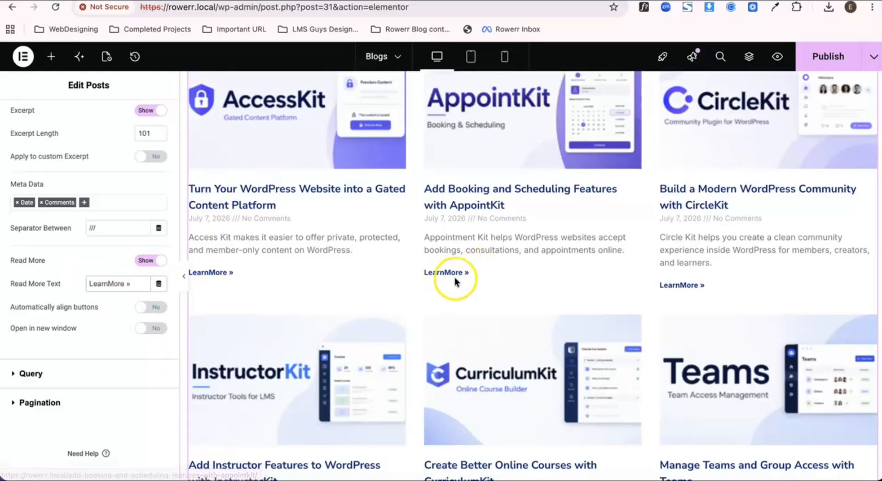
scroll(599, 431, down, 9)
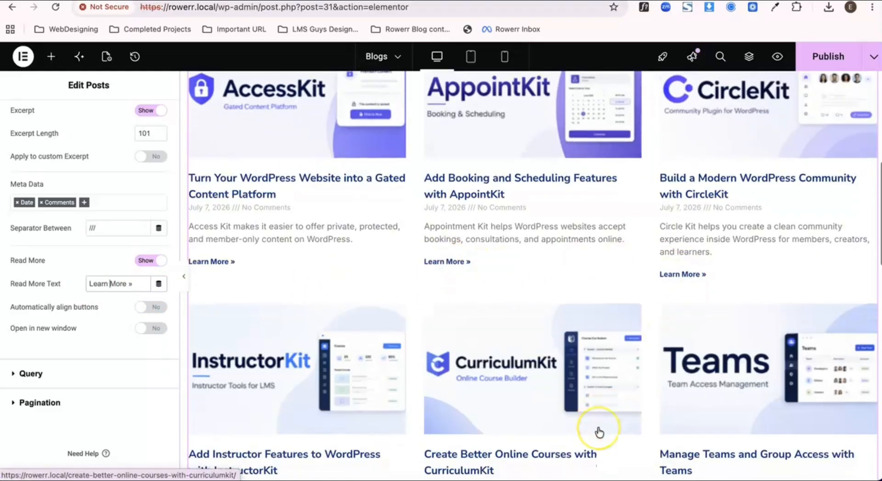
scroll(599, 431, up, 5)
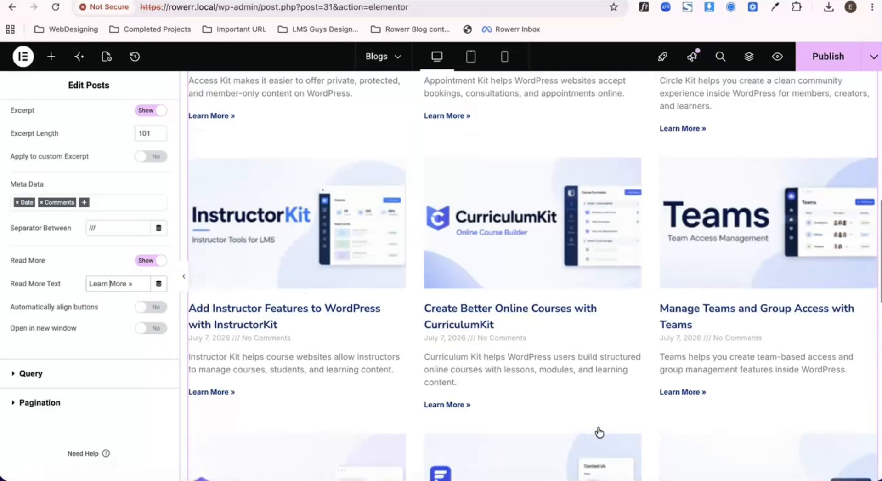
Open the Posts widget's Query settings and examine the source, include and order options against the post grid.
scroll(134, 381, down, 1)
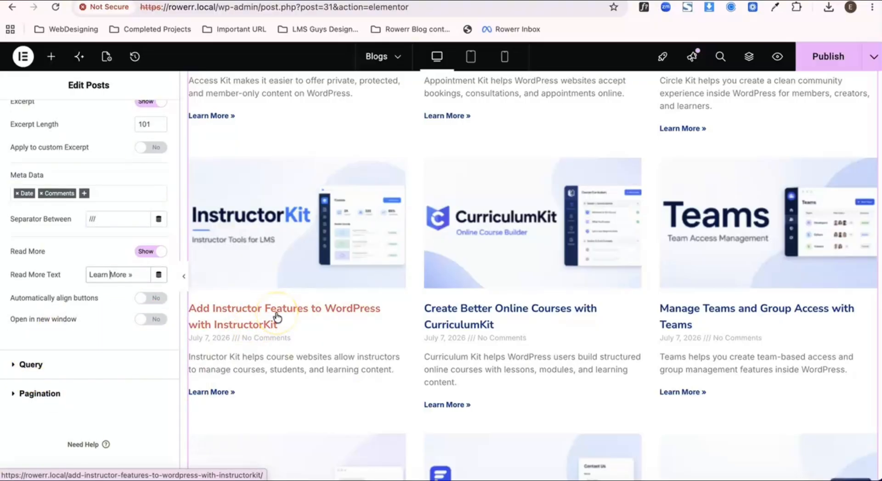
click(75, 363)
scroll(72, 353, down, 1)
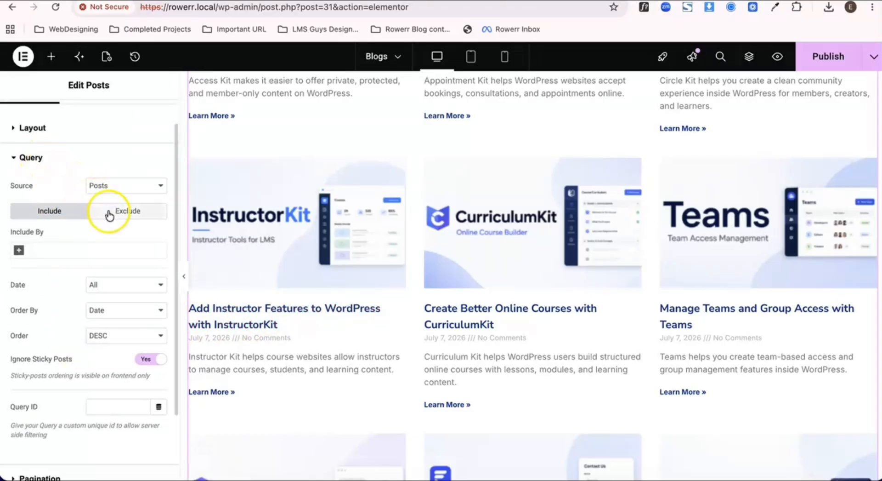
scroll(275, 279, up, 2)
scroll(239, 248, up, 8)
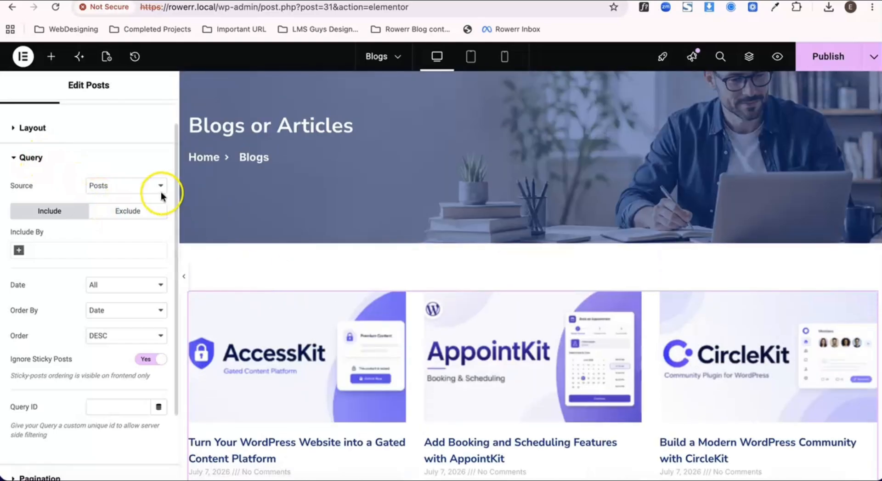
scroll(238, 293, down, 4)
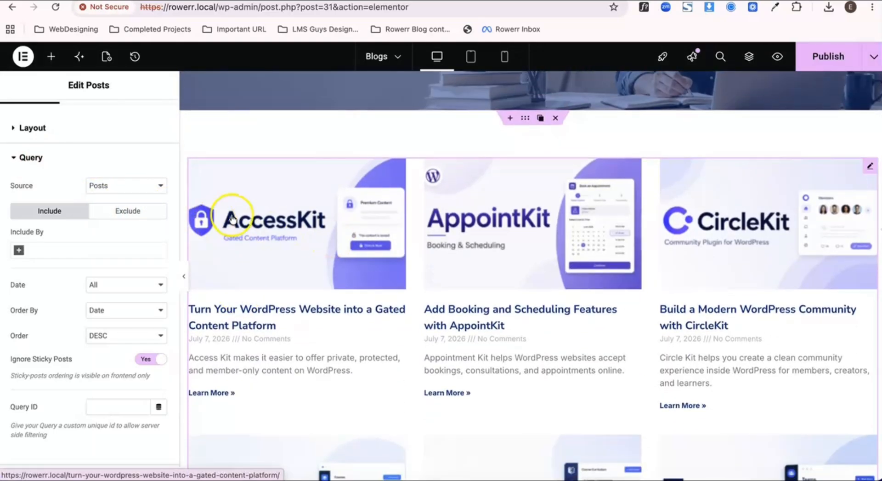
Try Pages as the Posts widget's query source, check the resulting grid, and switch the source back to Posts.
click(153, 182)
click(133, 199)
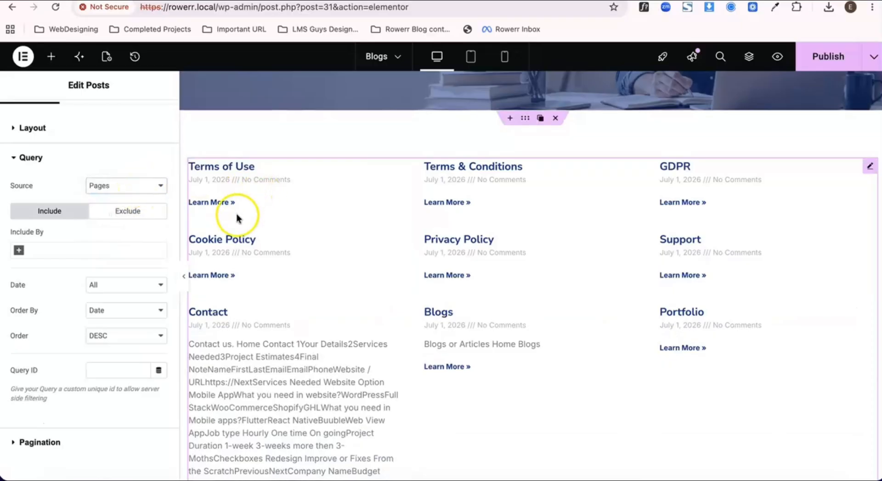
scroll(251, 361, down, 5)
scroll(250, 366, down, 10)
scroll(251, 366, up, 12)
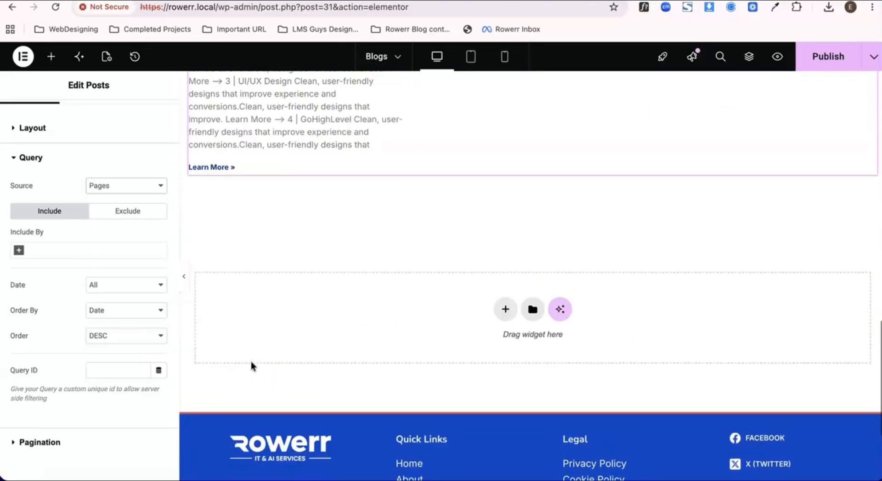
scroll(251, 361, up, 3)
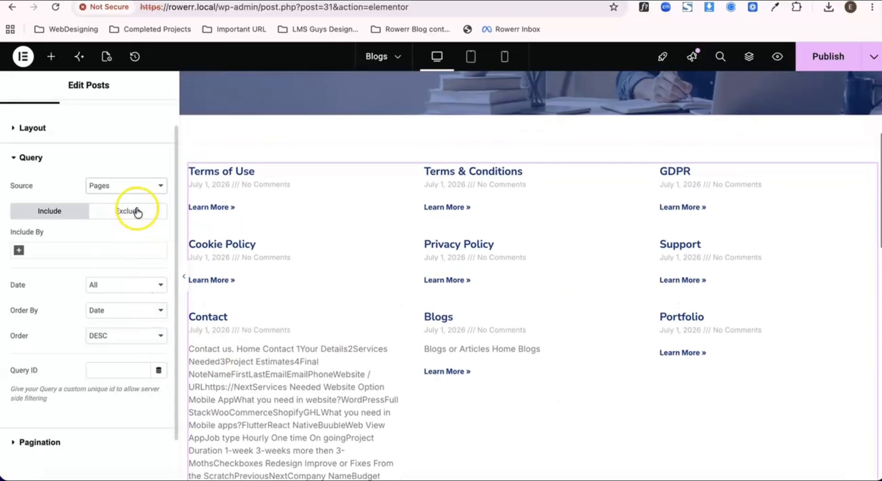
click(133, 185)
click(126, 170)
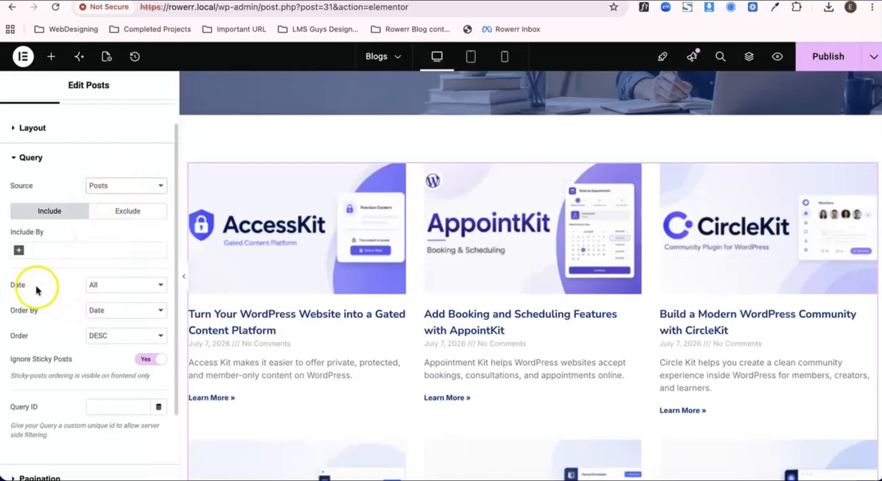
Examine the Date, Order By and Order options and the remaining Query settings of the Posts widget.
click(105, 288)
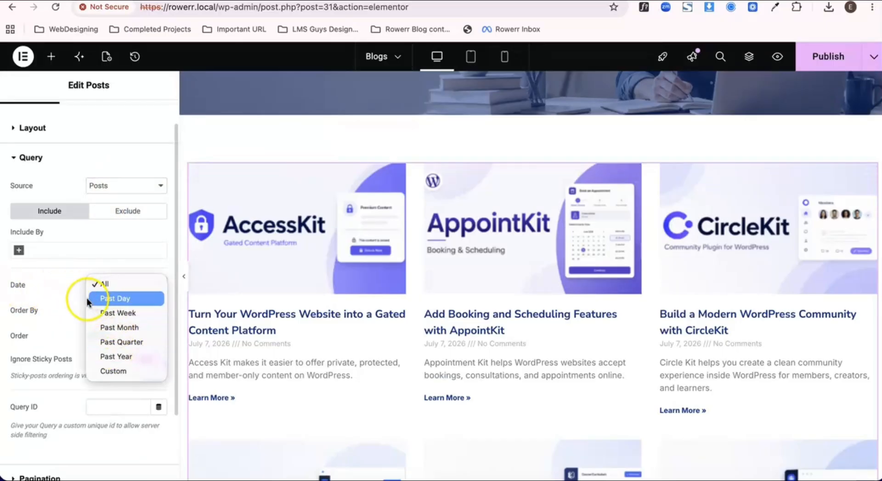
click(67, 285)
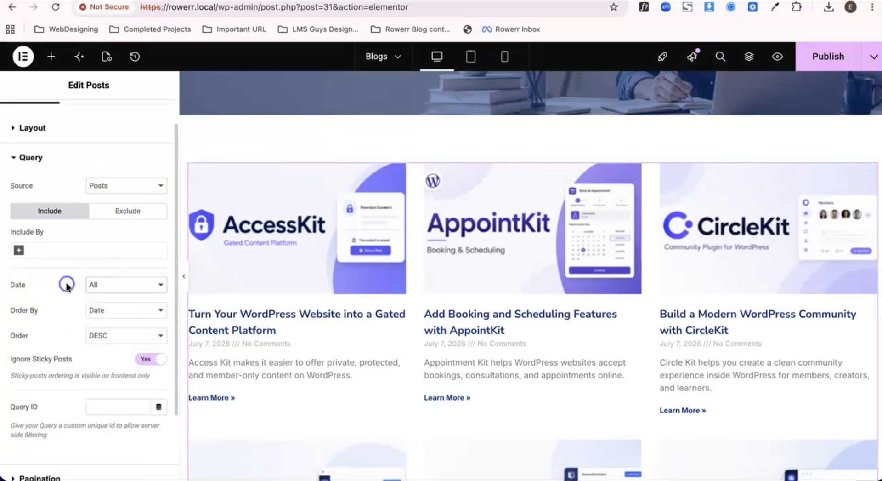
click(94, 315)
click(68, 330)
click(98, 335)
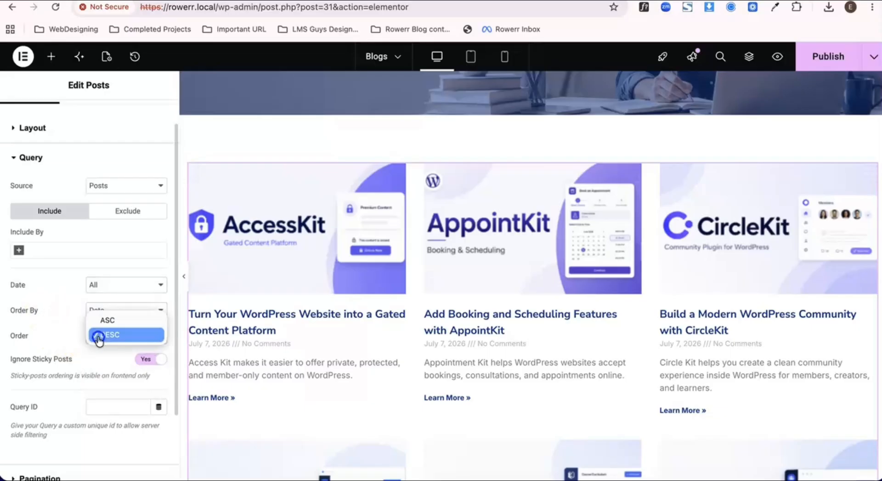
click(72, 340)
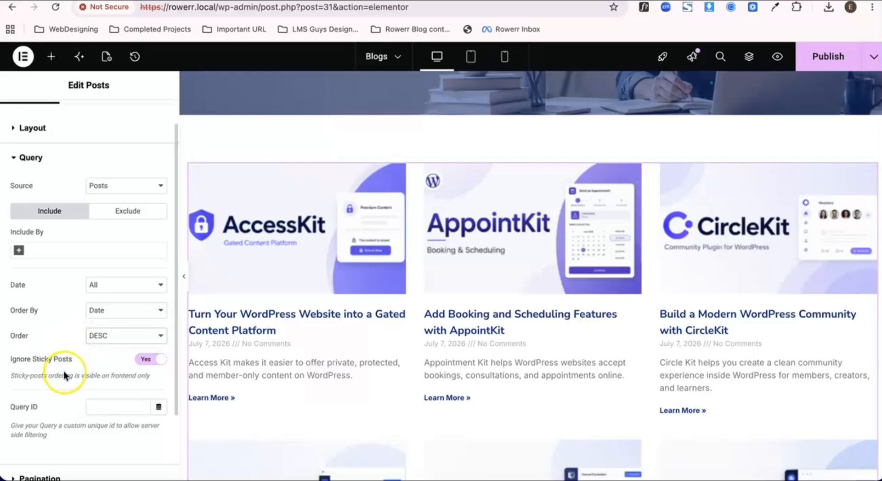
scroll(64, 371, down, 2)
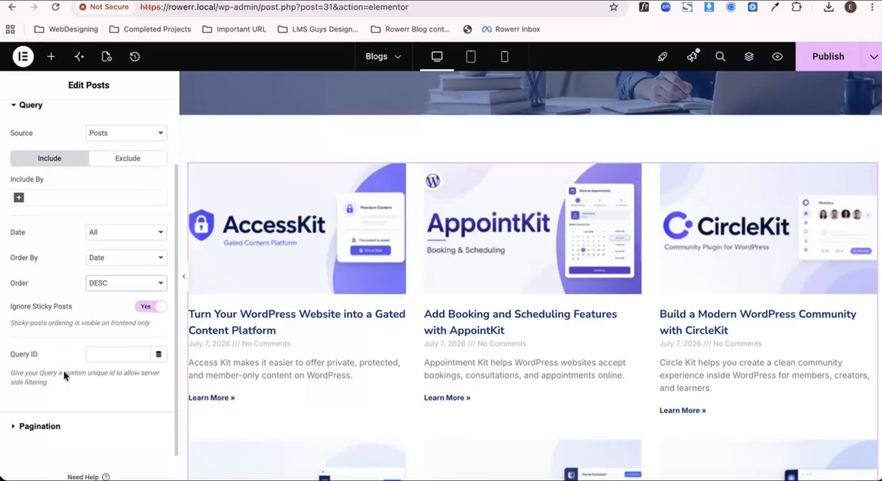
scroll(63, 370, up, 2)
In the Posts widget's layout style, set both the columns gap and the rows gap to 30 px.
click(94, 118)
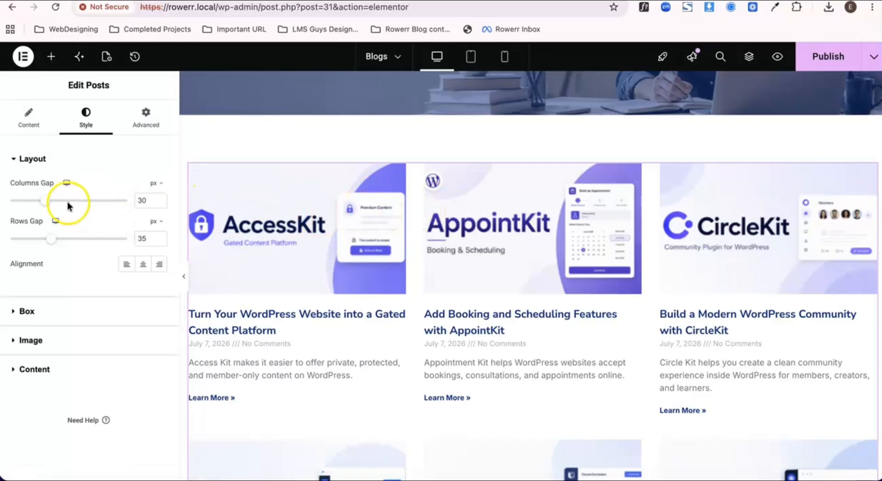
drag(50, 205, 24, 208)
click(139, 202)
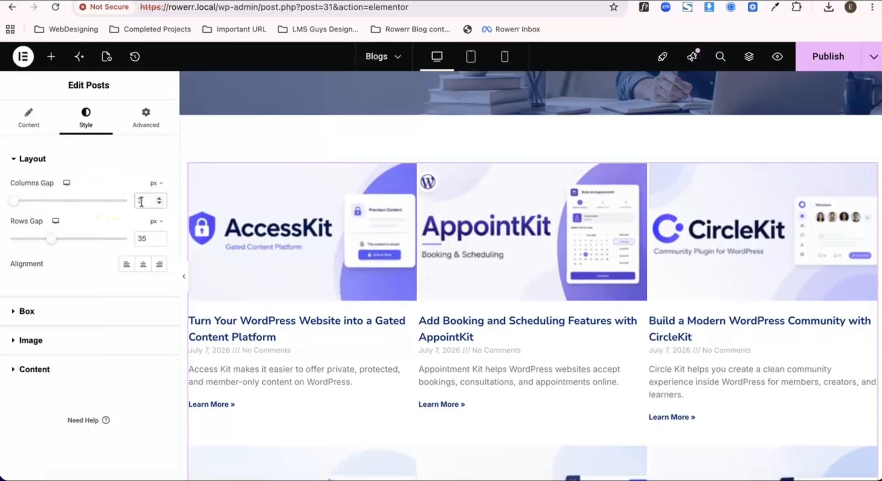
text(30)
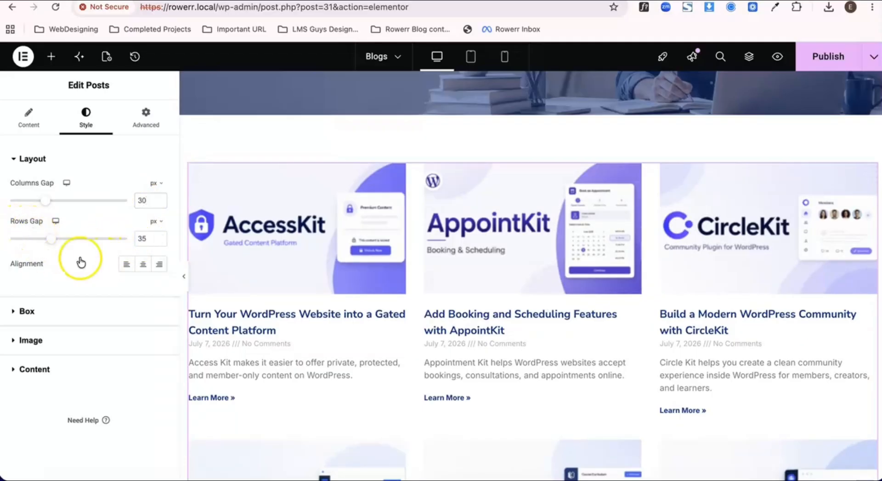
scroll(298, 368, down, 2)
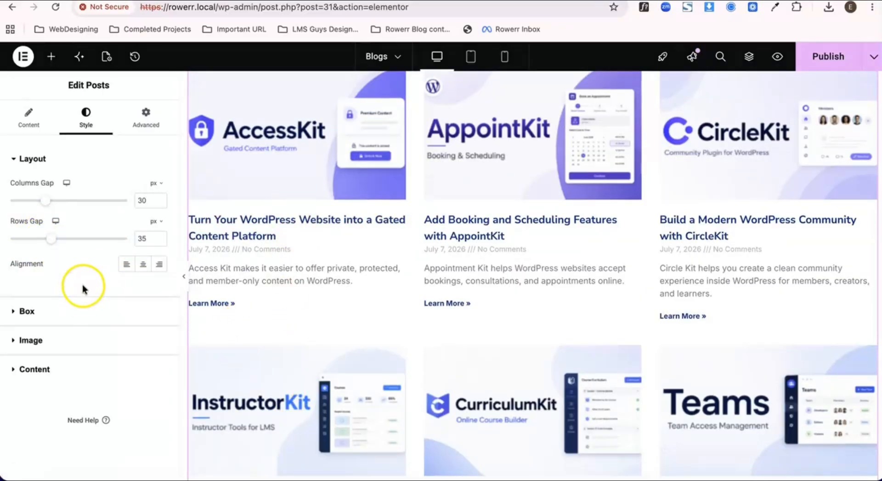
click(143, 240)
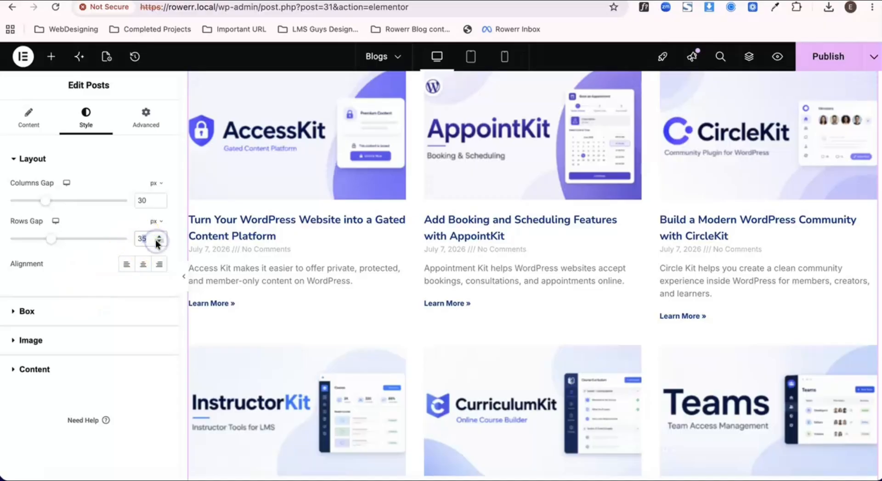
text(0)
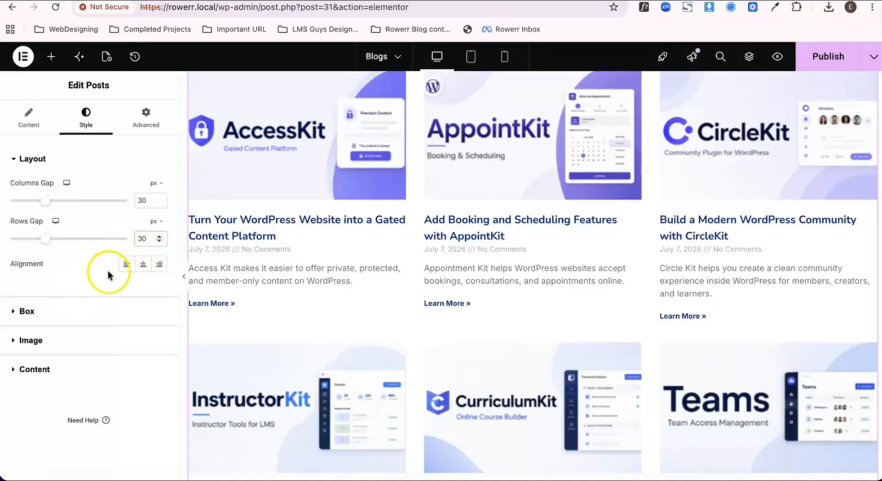
Round the corners of the post boxes with a border radius of 13 px.
click(28, 310)
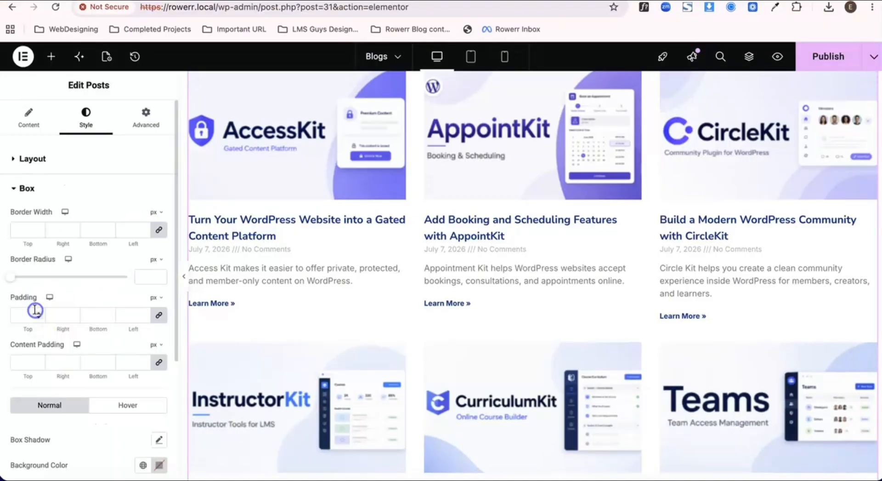
scroll(306, 131, up, 2)
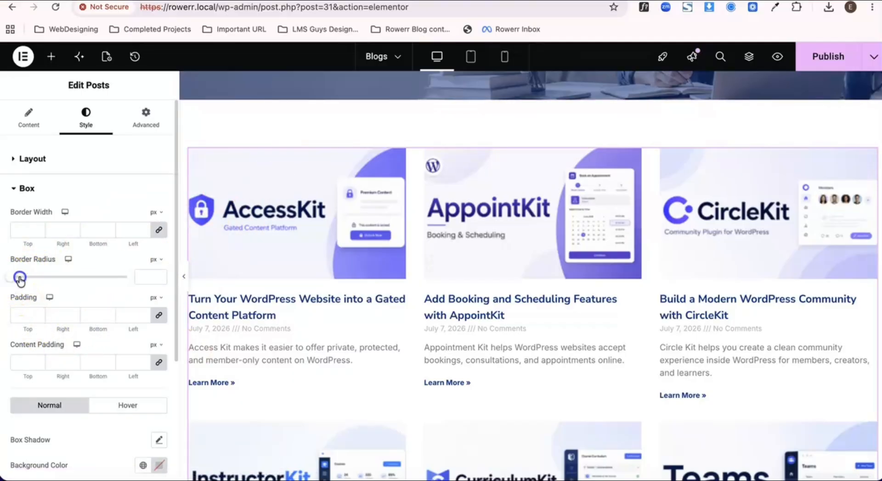
drag(19, 278, 60, 279)
drag(47, 276, 25, 275)
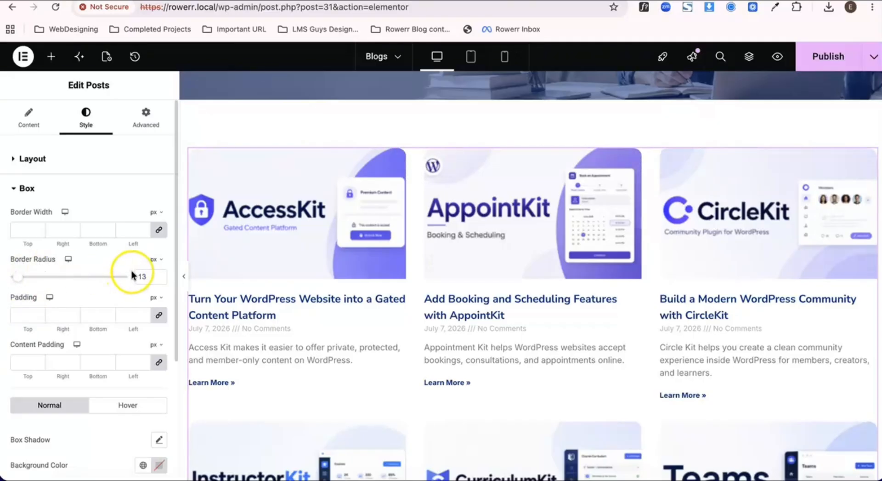
Publish the Blogs page, check the post grid in the page preview, and return to the Elementor editor.
click(824, 56)
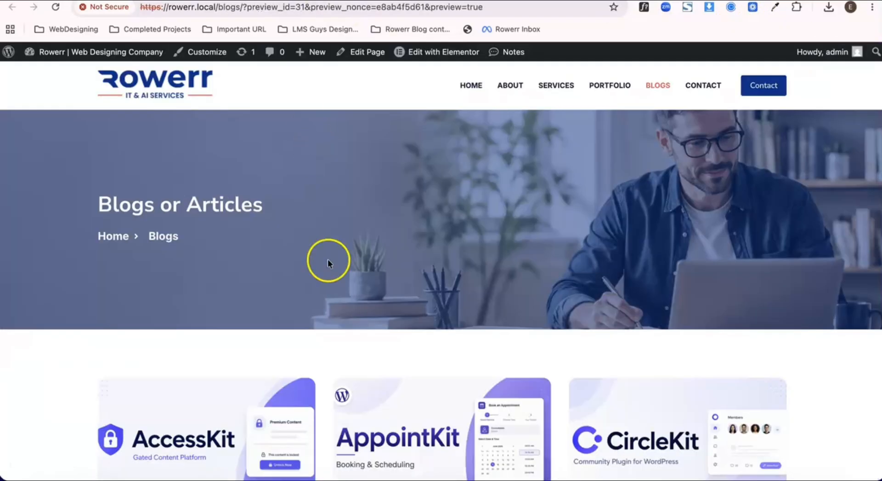
scroll(327, 273, down, 5)
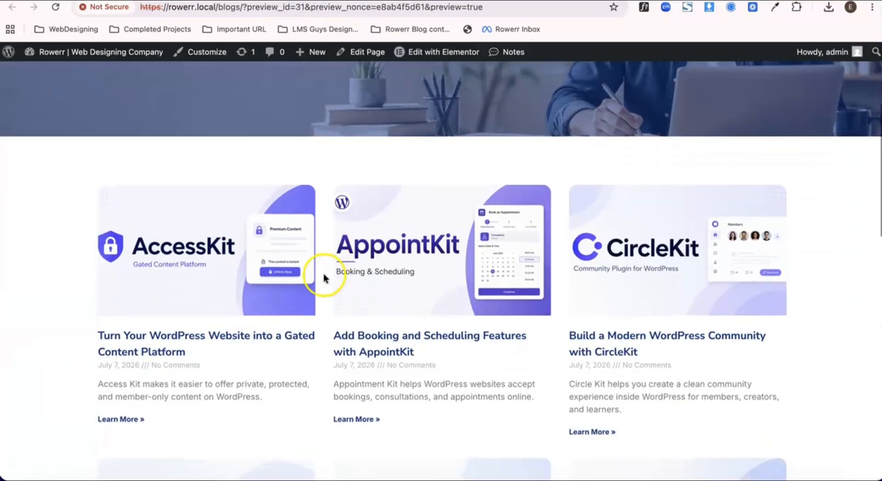
scroll(321, 289, down, 1)
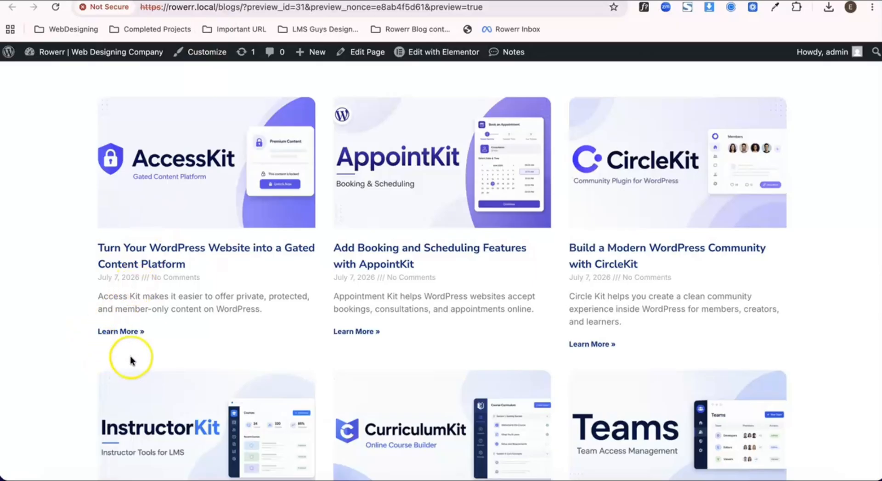
click(211, 0)
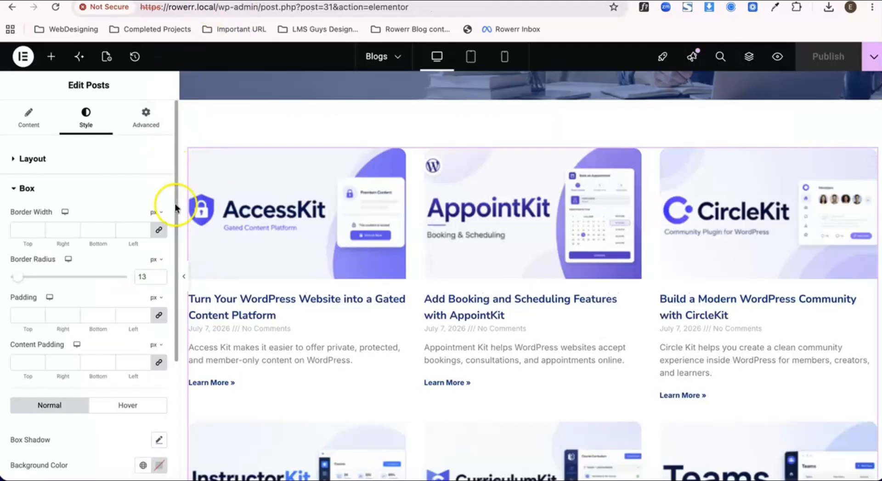
Give the post boxes a border width of 2 px on all four sides.
scroll(76, 308, down, 4)
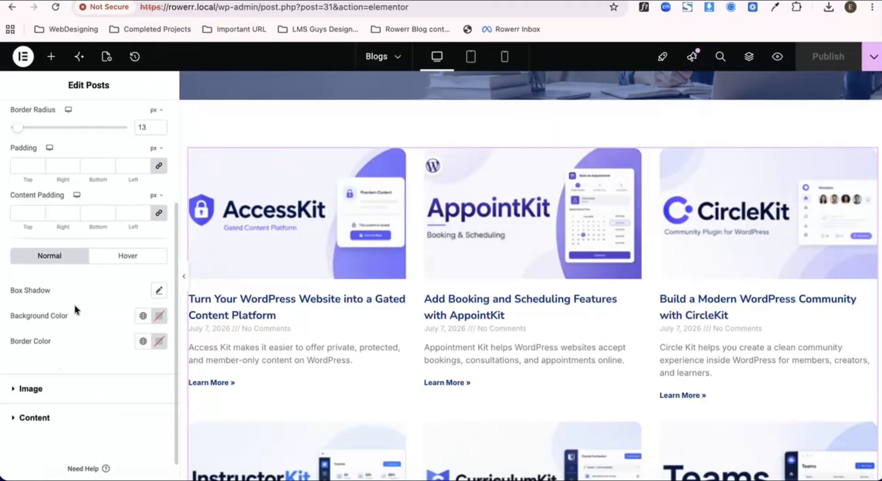
scroll(75, 306, down, 1)
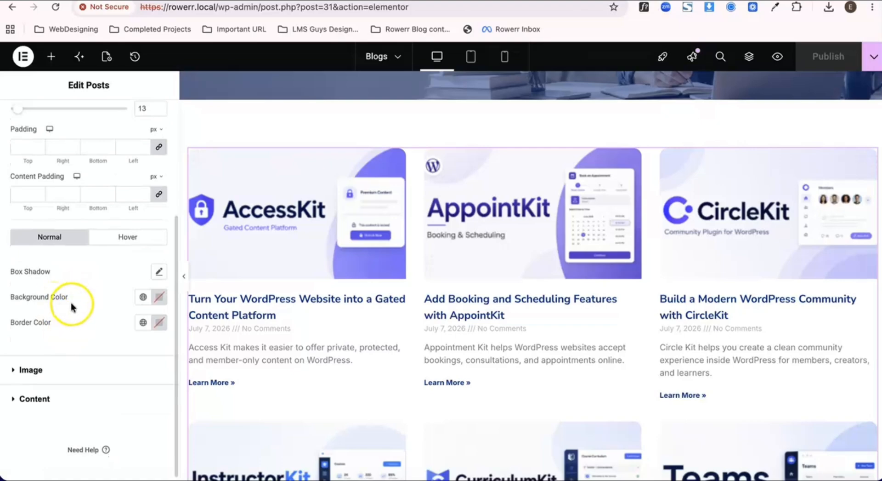
scroll(75, 296, down, 1)
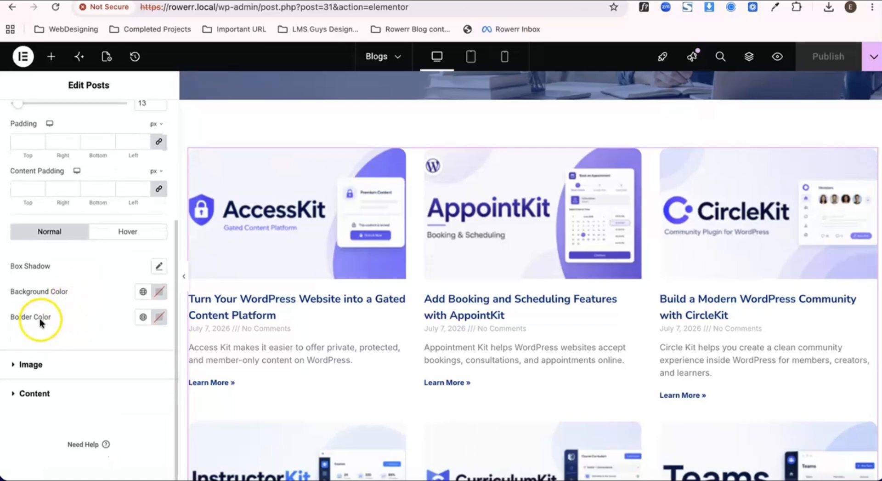
scroll(83, 313, up, 4)
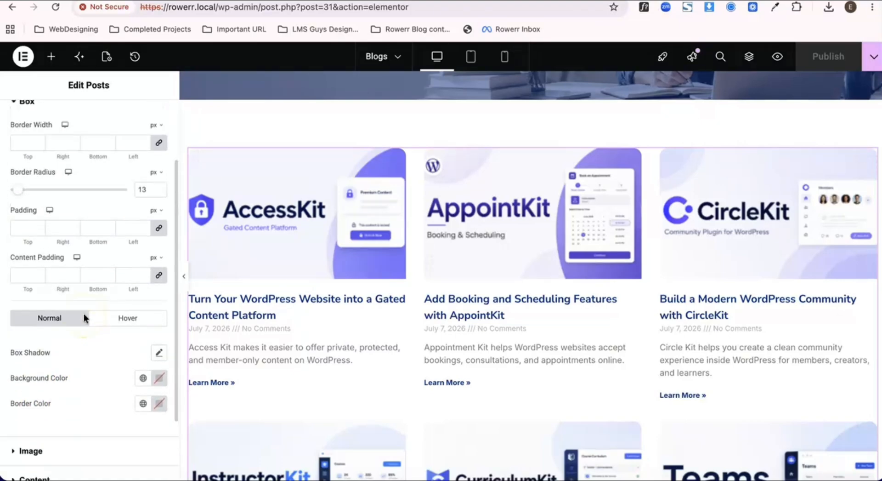
scroll(84, 312, up, 1)
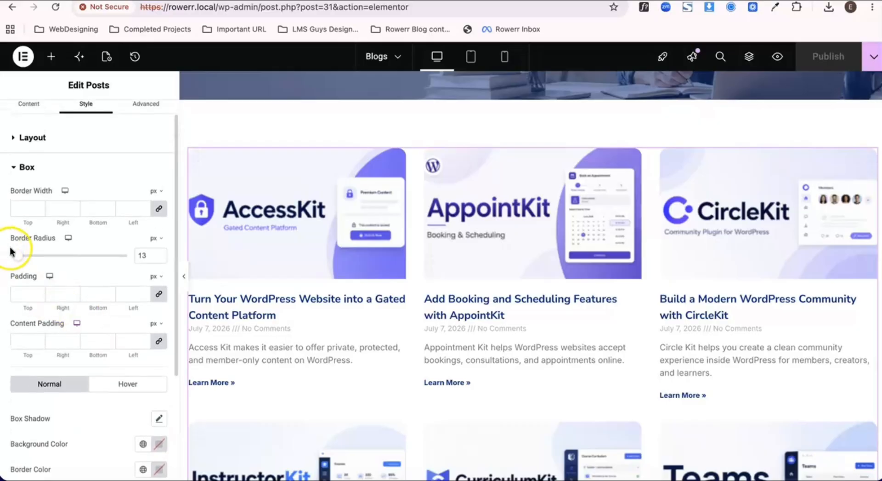
click(22, 209)
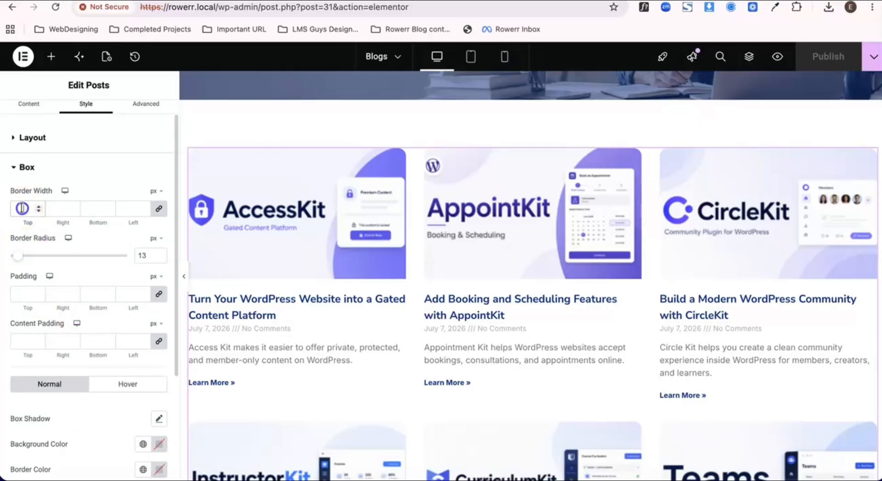
text(2)
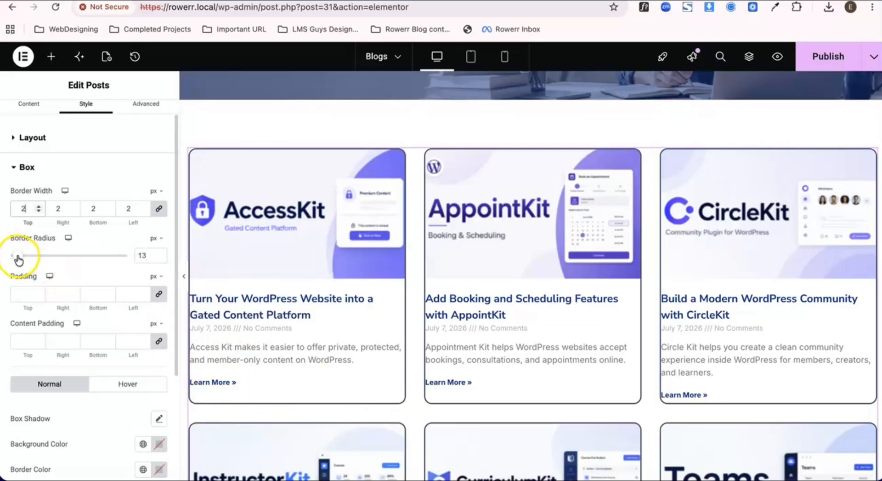
Try smaller corner rounding on the bordered post boxes, then set their border radius to 15 px.
drag(15, 256, 8, 257)
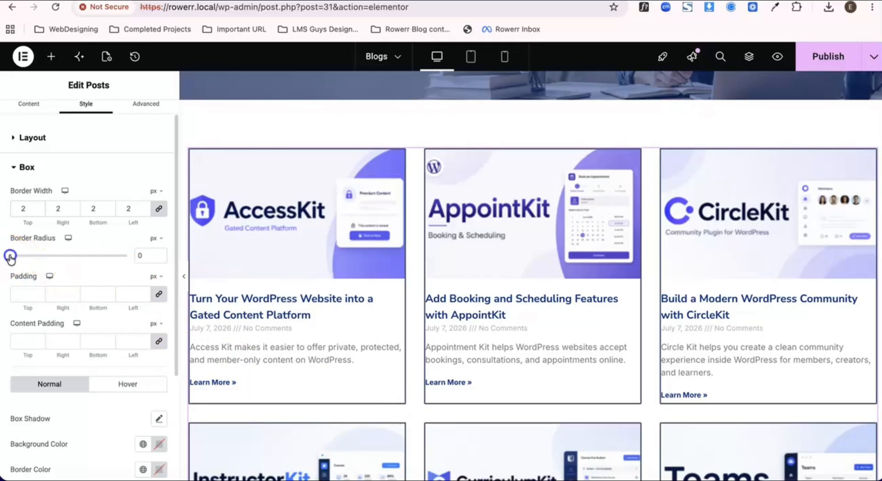
drag(11, 259, 16, 259)
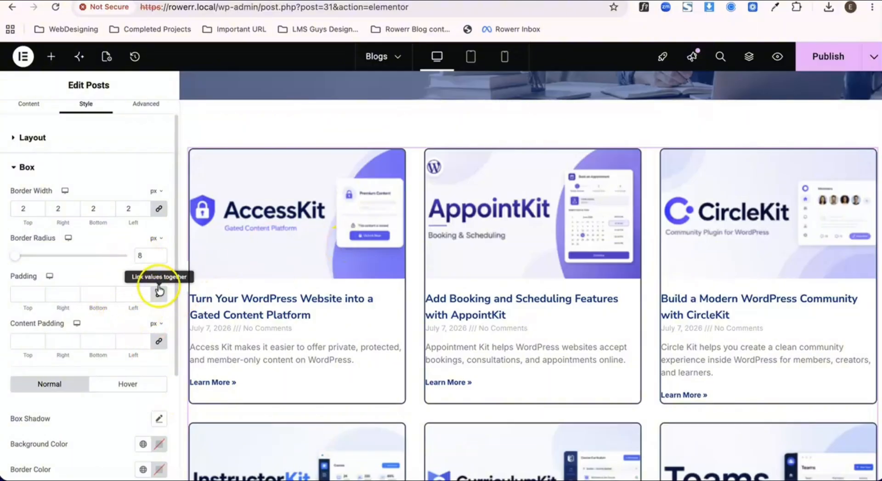
click(146, 255)
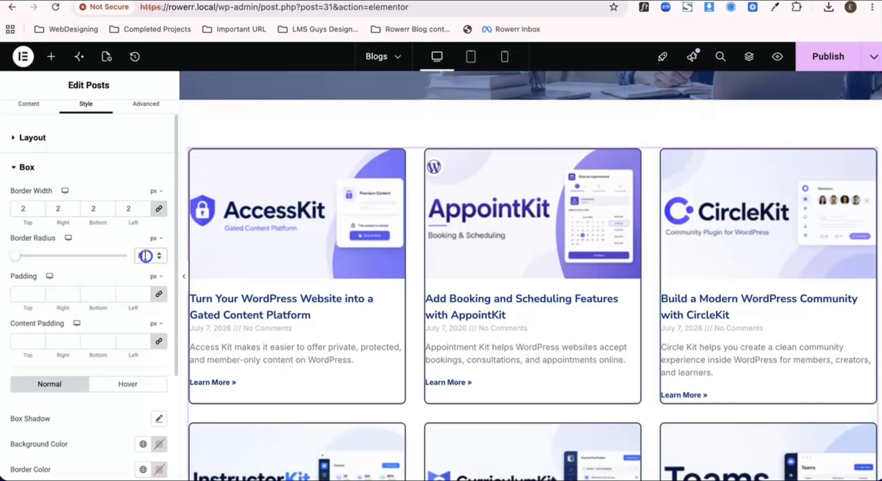
text(15)
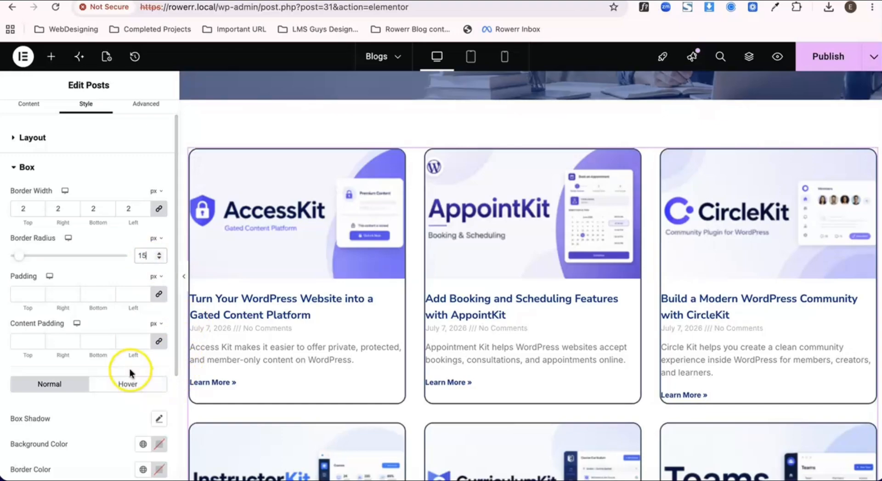
Try a content padding of 16 px on all sides of the post boxes, then clear it.
scroll(129, 368, down, 1)
scroll(233, 264, down, 2)
scroll(233, 258, up, 1)
scroll(144, 266, down, 3)
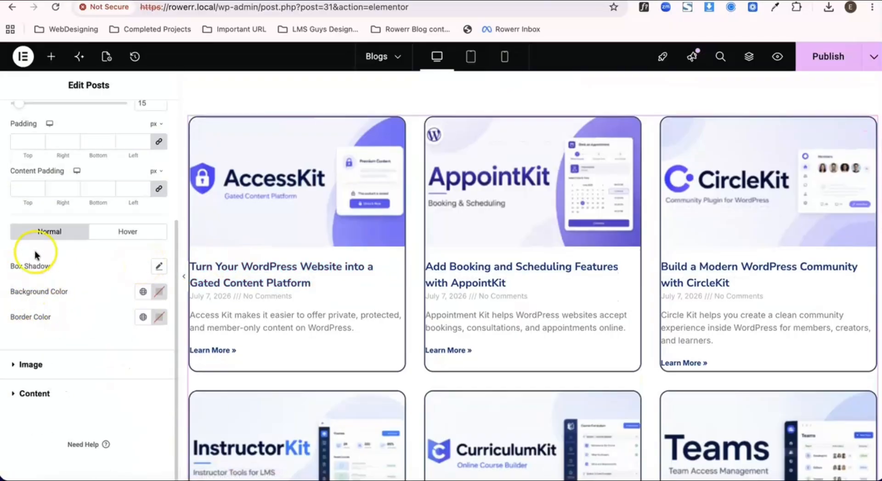
scroll(96, 225, up, 1)
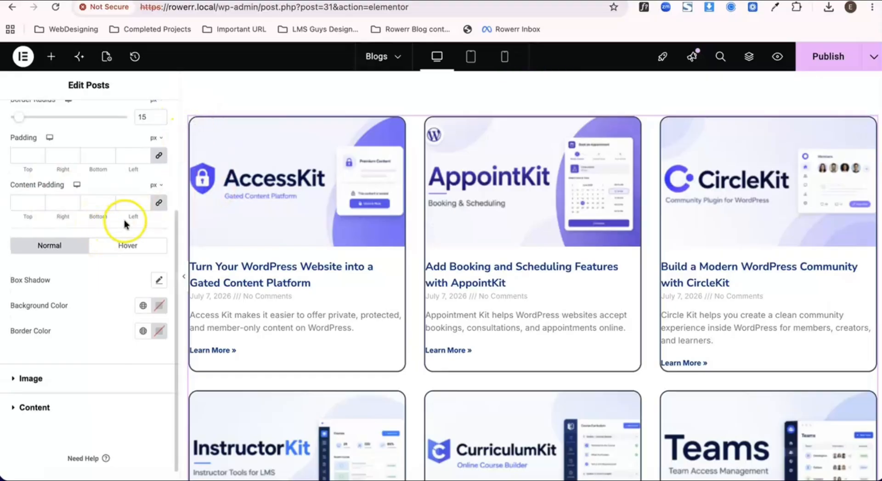
click(143, 200)
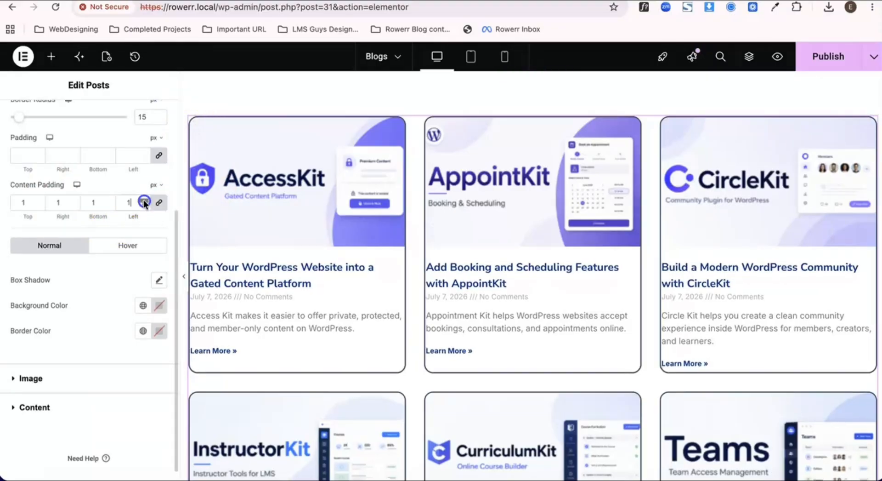
click(144, 201)
click(144, 201)
click(144, 200)
click(144, 201)
click(144, 201)
click(144, 201)
click(144, 201)
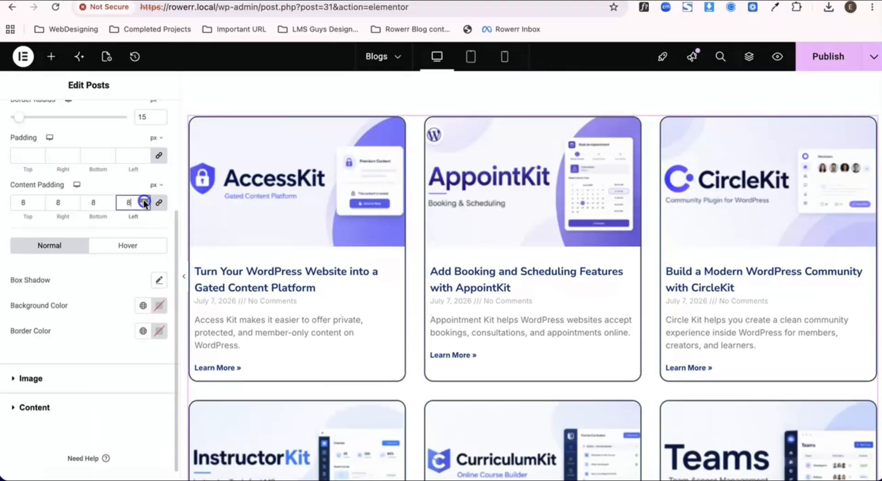
click(144, 200)
click(144, 201)
click(144, 201)
click(143, 201)
click(144, 201)
click(144, 200)
click(144, 201)
click(144, 201)
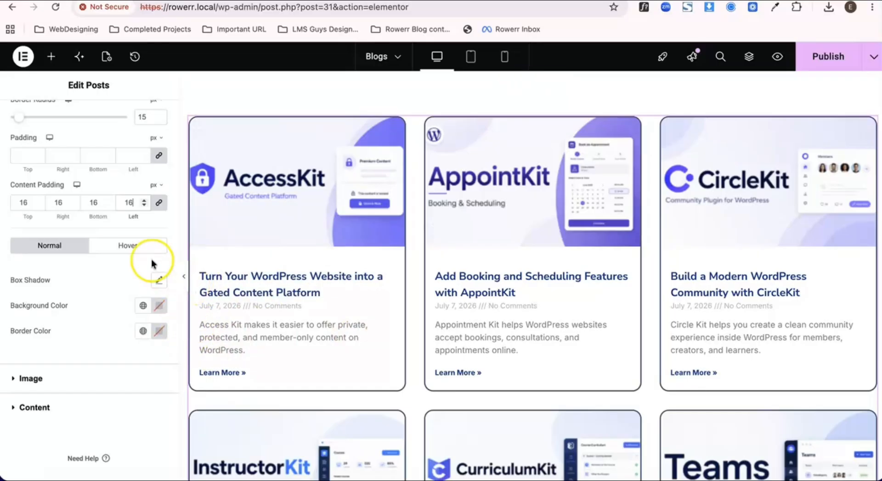
key(BackSpace)
key(BackSpace)
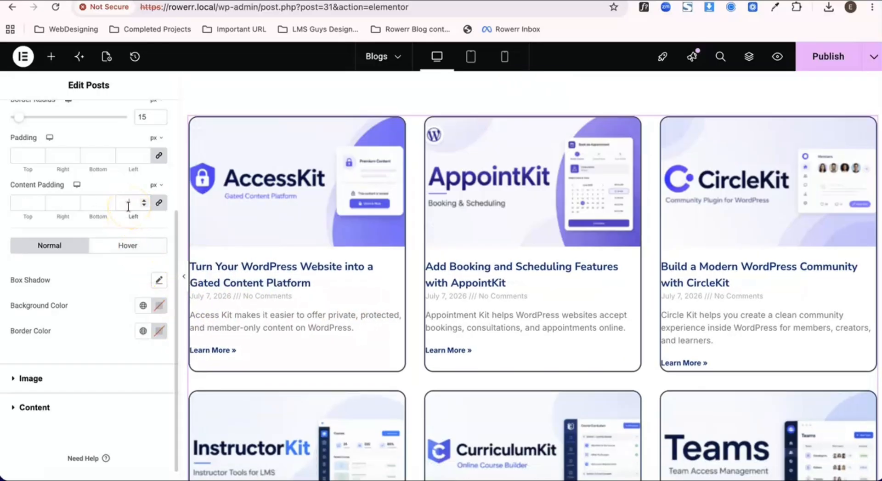
Clear the border width of the post boxes on all four sides.
scroll(134, 171, up, 5)
click(133, 223)
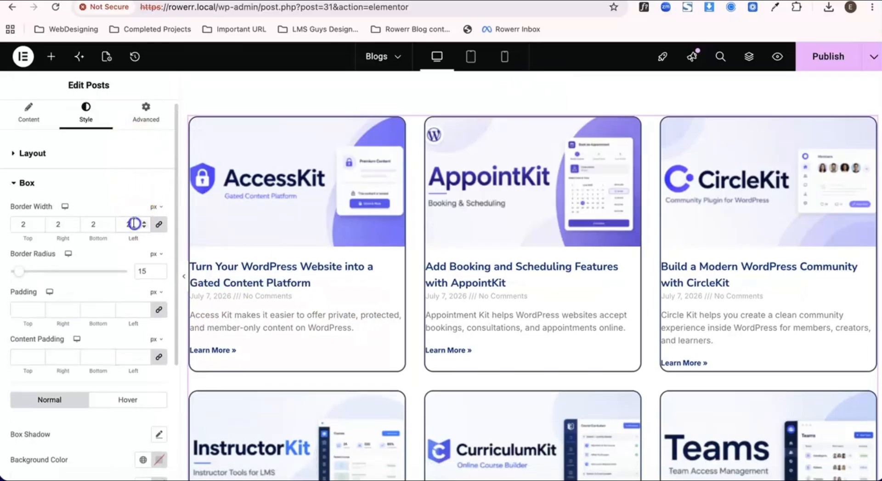
key(BackSpace)
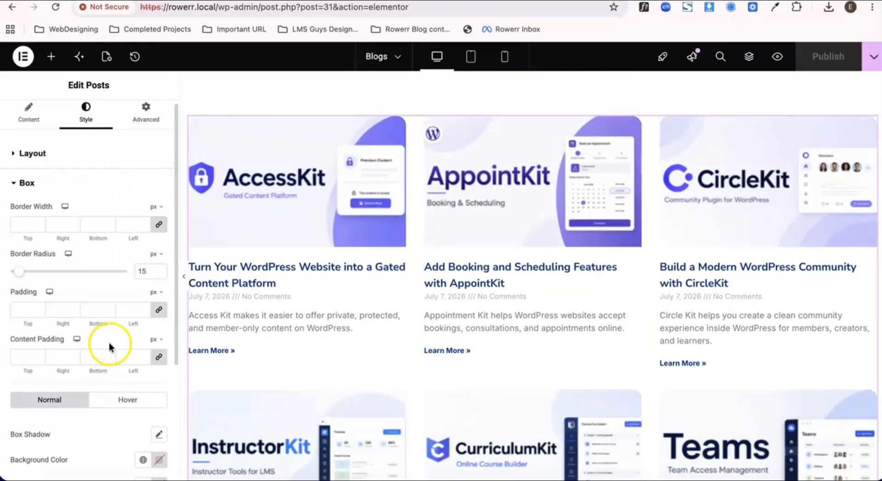
Add a box shadow to the post boxes and reduce its black colour's opacity to about 0.08.
scroll(110, 345, down, 2)
scroll(109, 346, down, 2)
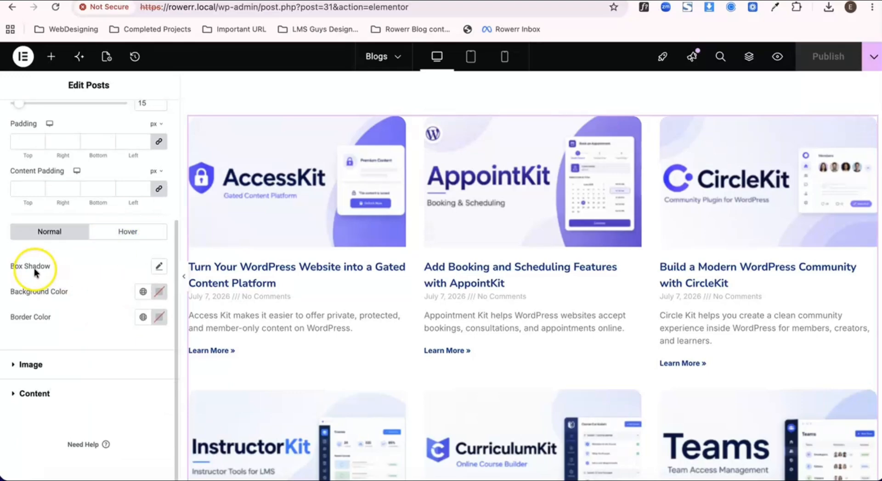
click(159, 268)
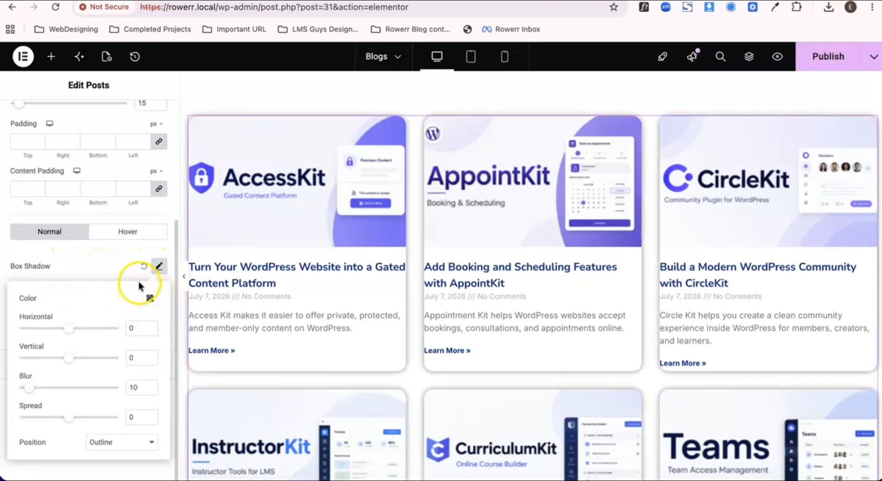
click(150, 297)
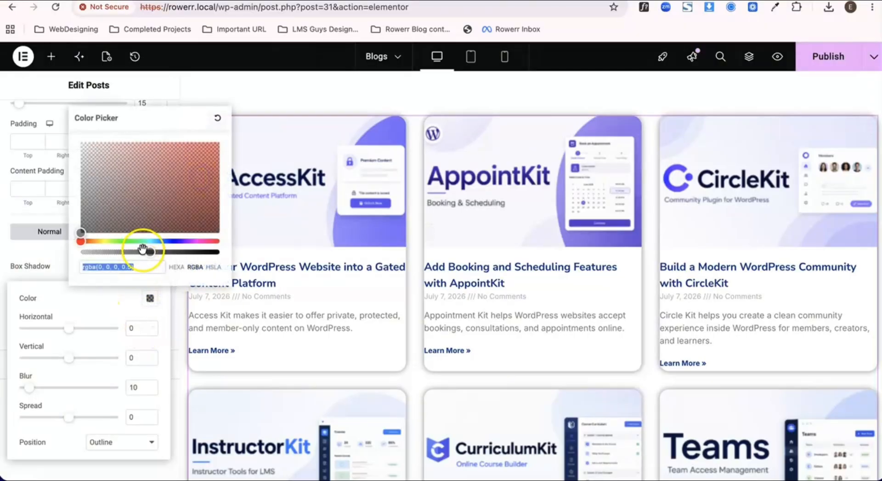
drag(144, 251, 96, 254)
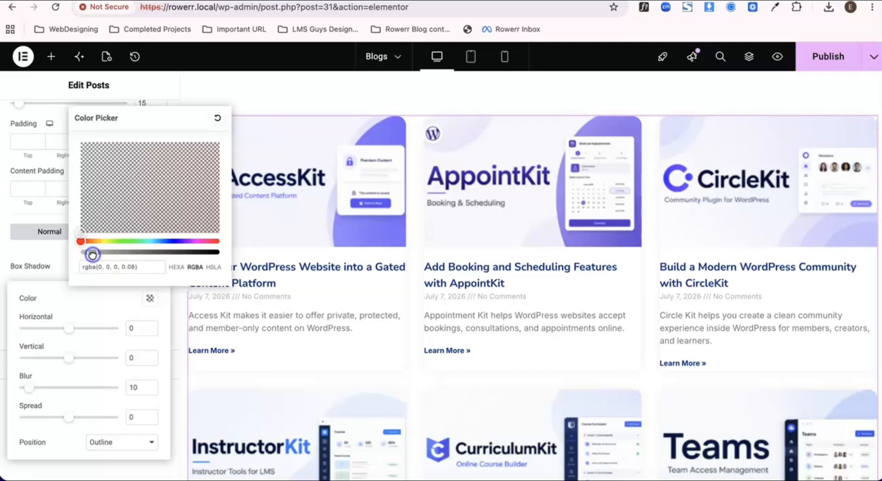
click(50, 253)
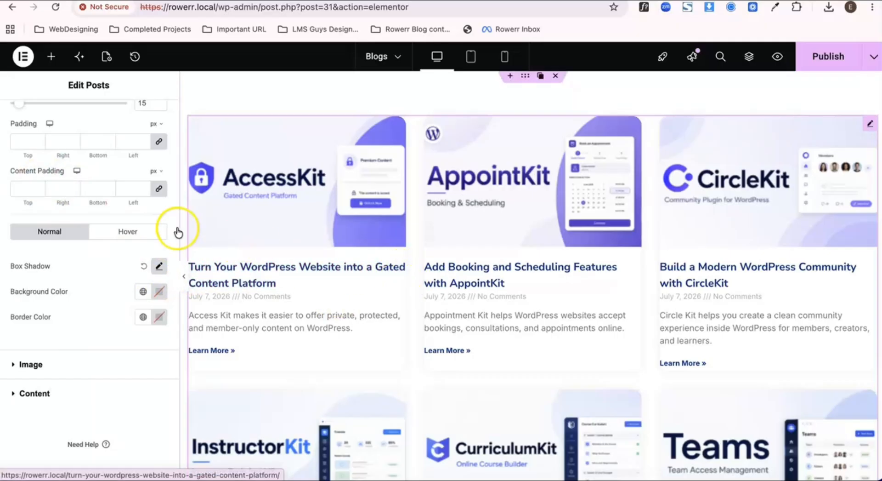
Set the content padding of the shadowed post boxes to 16 px on all four sides.
click(72, 186)
click(72, 187)
click(72, 186)
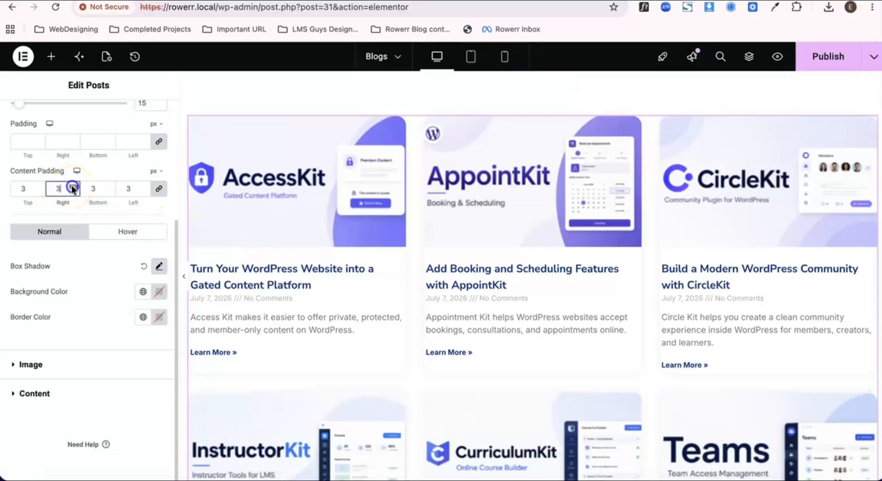
click(72, 187)
click(72, 187)
click(72, 186)
click(73, 186)
click(72, 187)
click(72, 187)
click(72, 186)
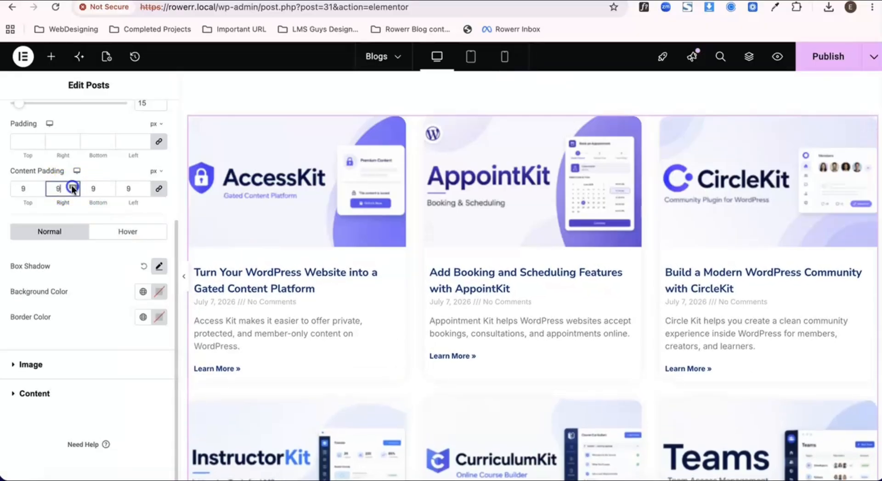
click(72, 187)
click(72, 187)
click(72, 187)
click(72, 186)
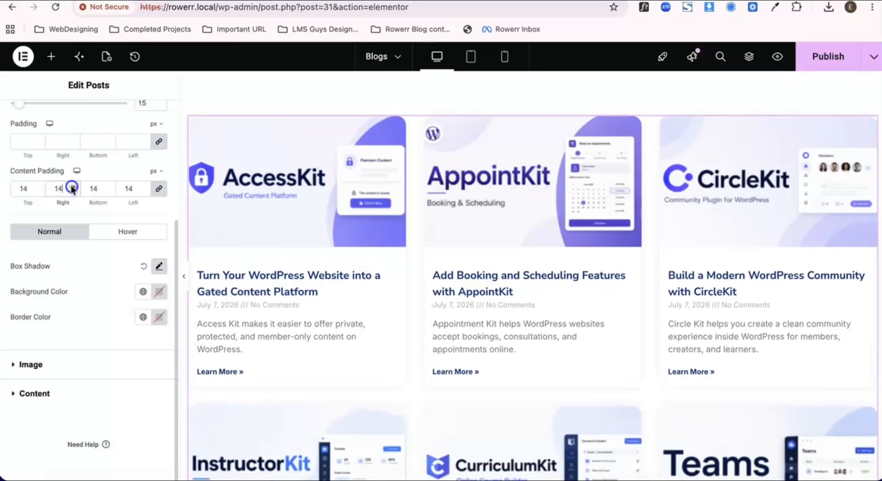
click(73, 187)
click(72, 187)
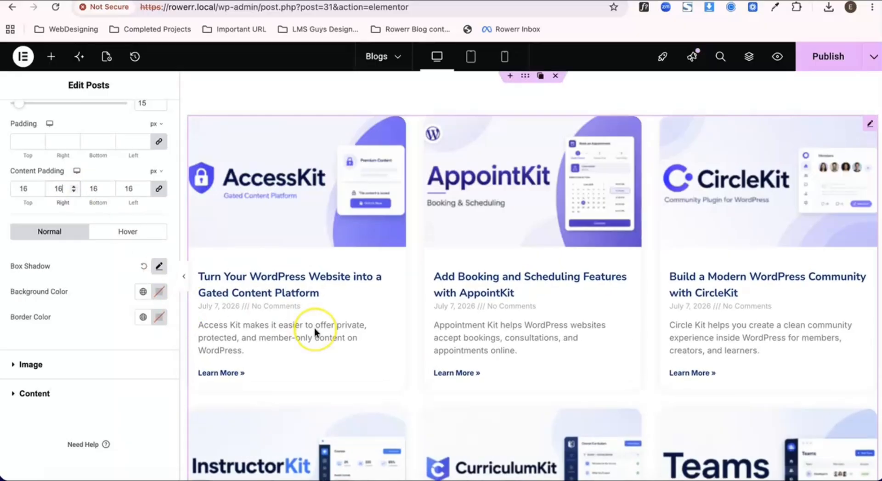
Publish the Blogs page, review the padded and shadowed post boxes in the page preview, and return to the Elementor editor.
scroll(314, 331, down, 3)
click(828, 56)
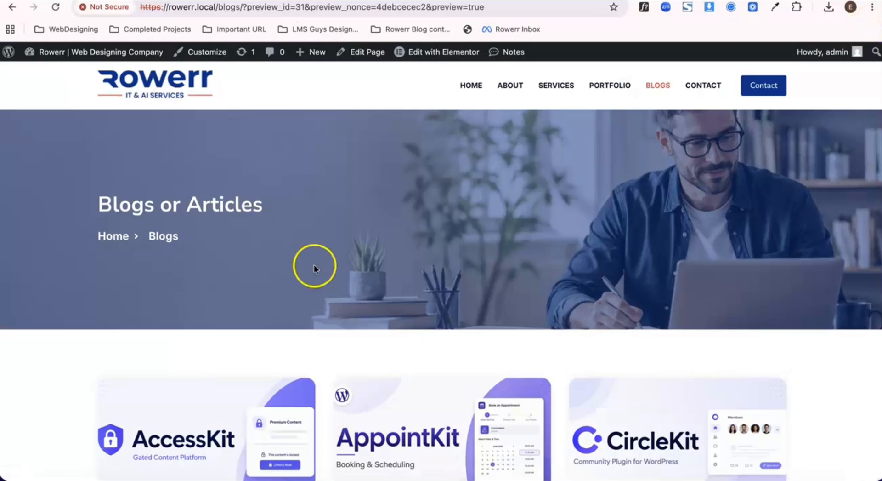
scroll(315, 271, down, 6)
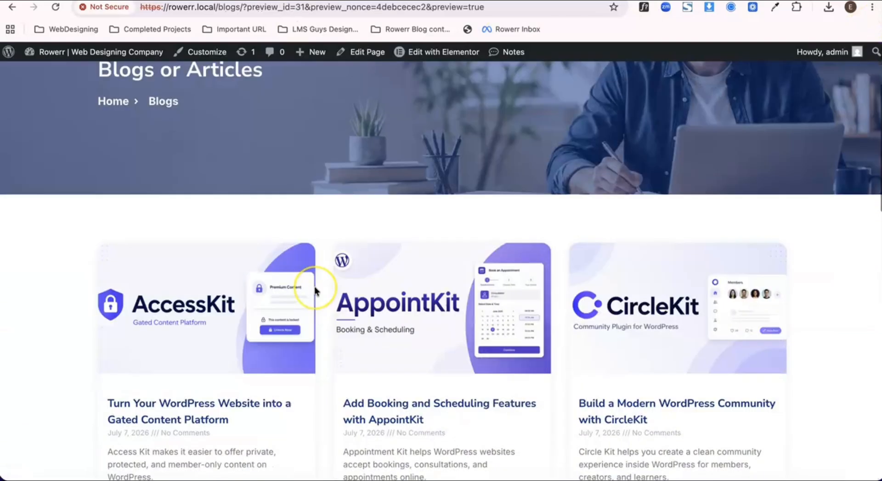
scroll(368, 290, down, 5)
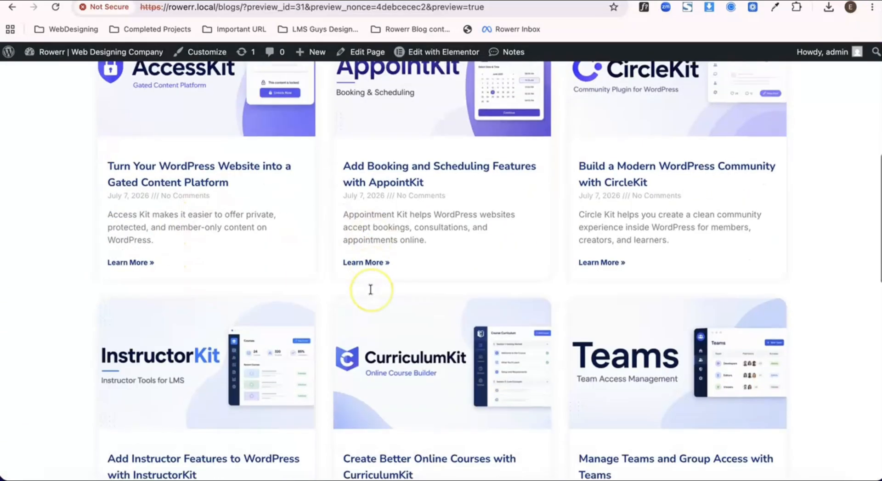
scroll(370, 289, up, 10)
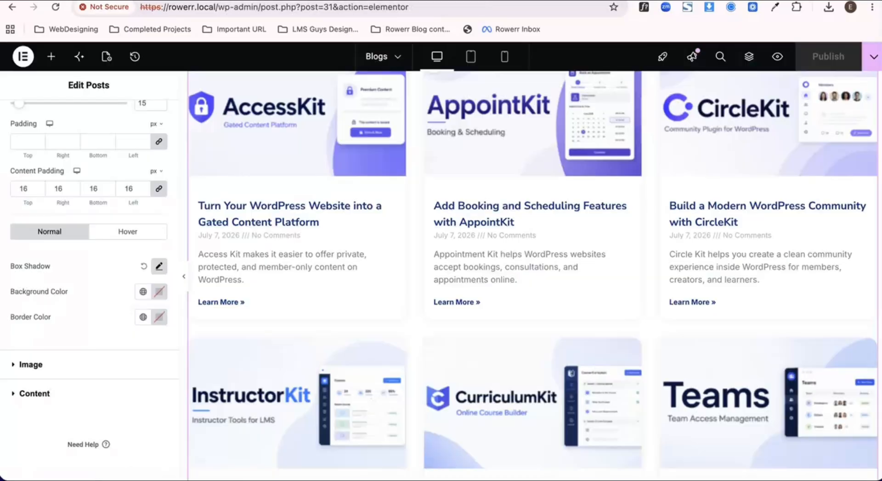
Set the post boxes' hover background to the global Color 5 (#F1F5FF).
scroll(135, 241, up, 1)
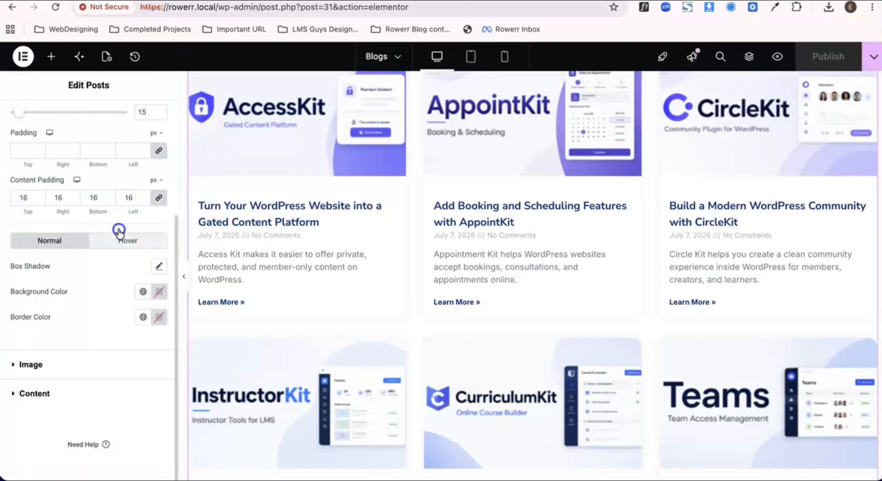
click(118, 235)
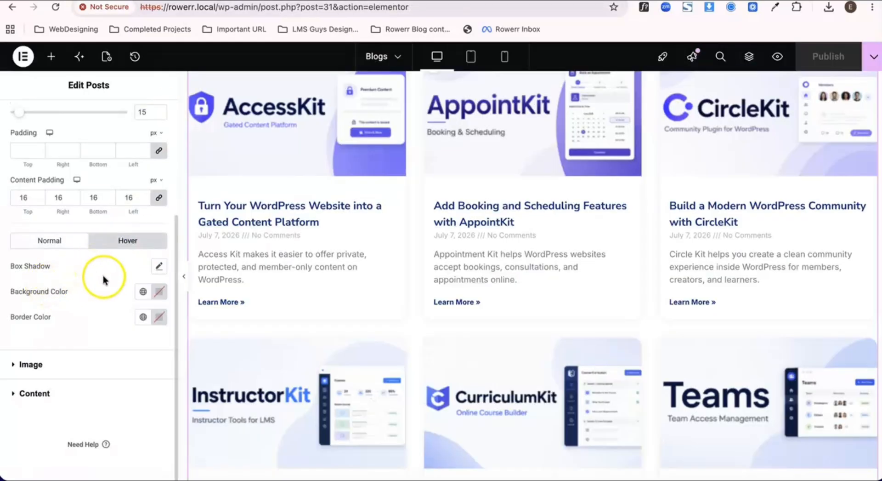
click(159, 297)
click(143, 291)
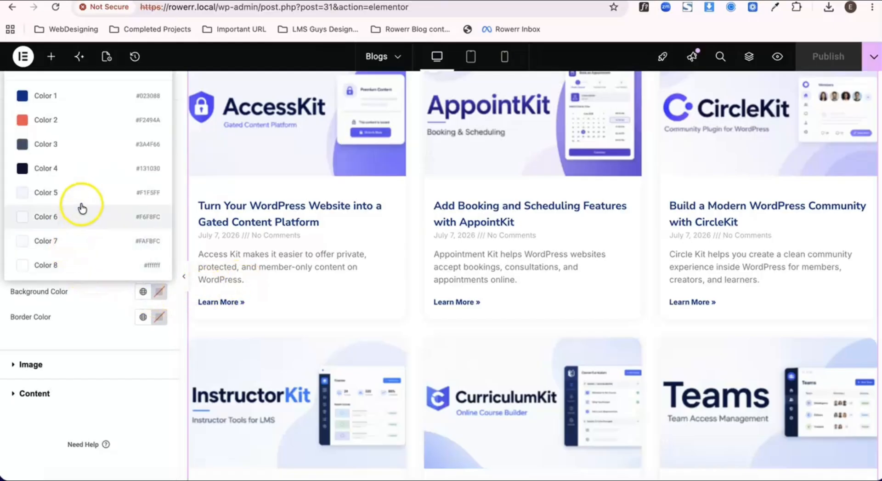
click(82, 199)
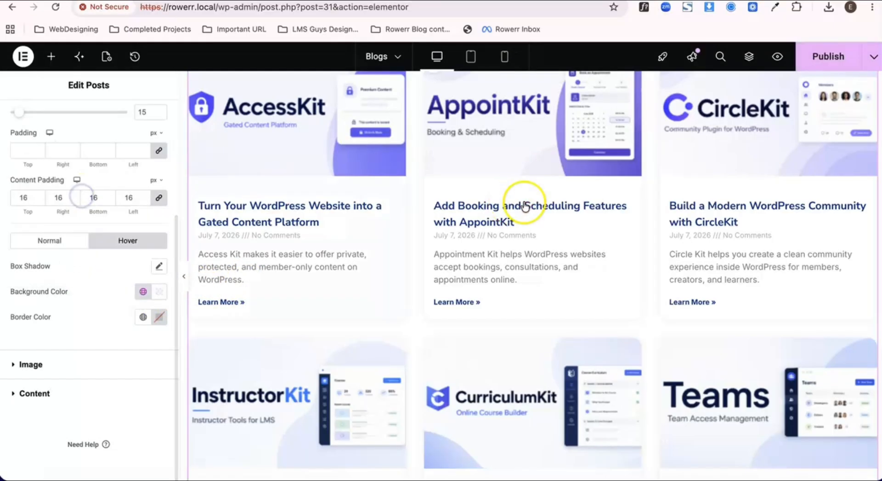
Publish the Blogs page and check the post boxes' hover background in the page preview.
click(828, 61)
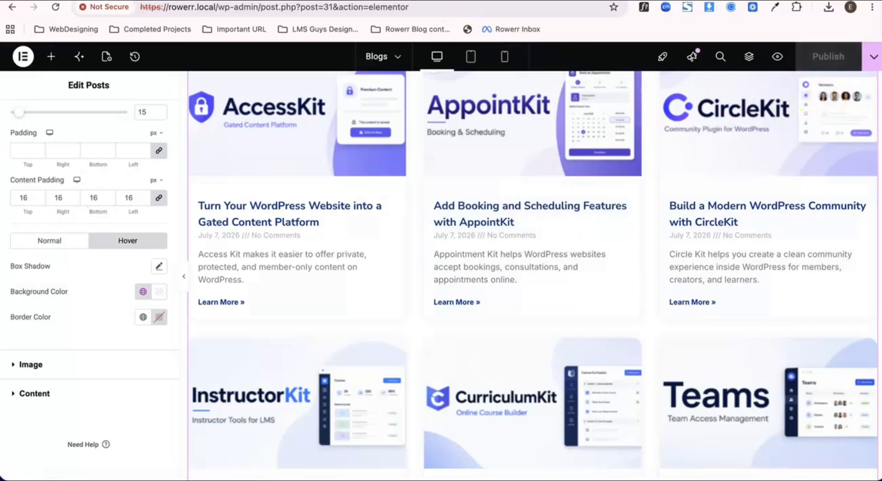
click(414, 1)
scroll(185, 190, down, 7)
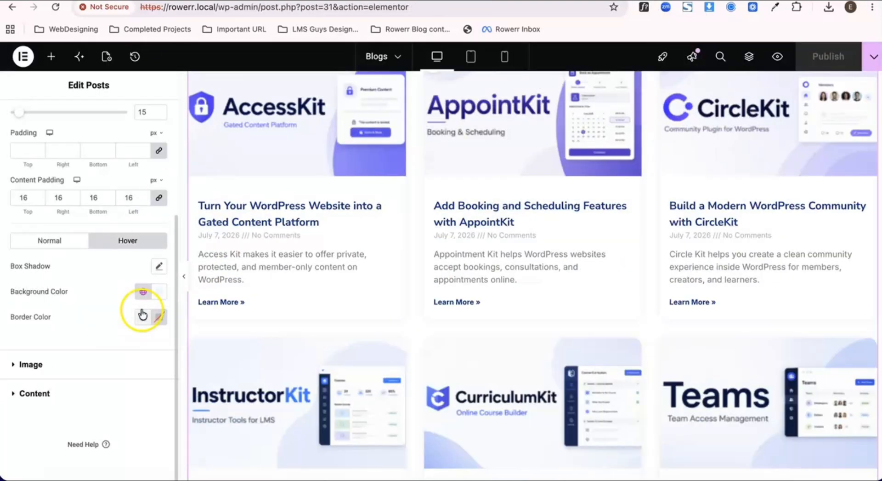
Reduce the spacing below the post images to 0 px.
click(38, 364)
scroll(91, 301, down, 1)
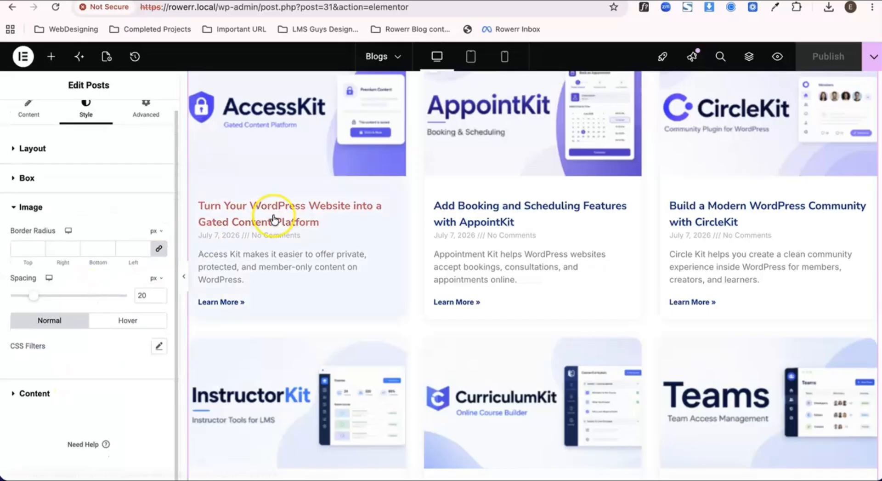
scroll(275, 216, up, 3)
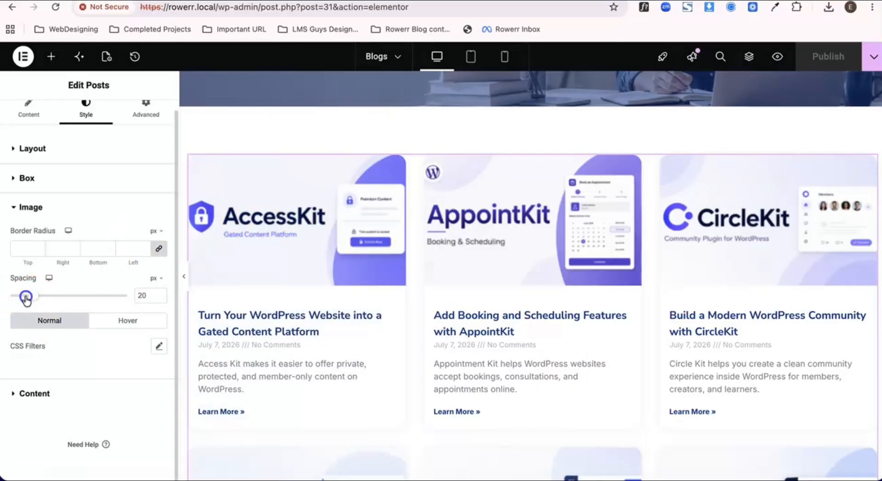
drag(27, 298, 12, 296)
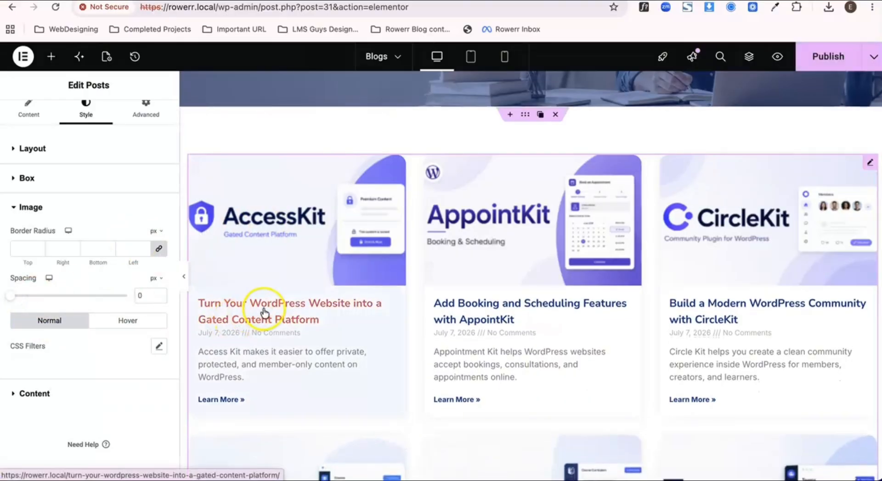
scroll(271, 315, down, 1)
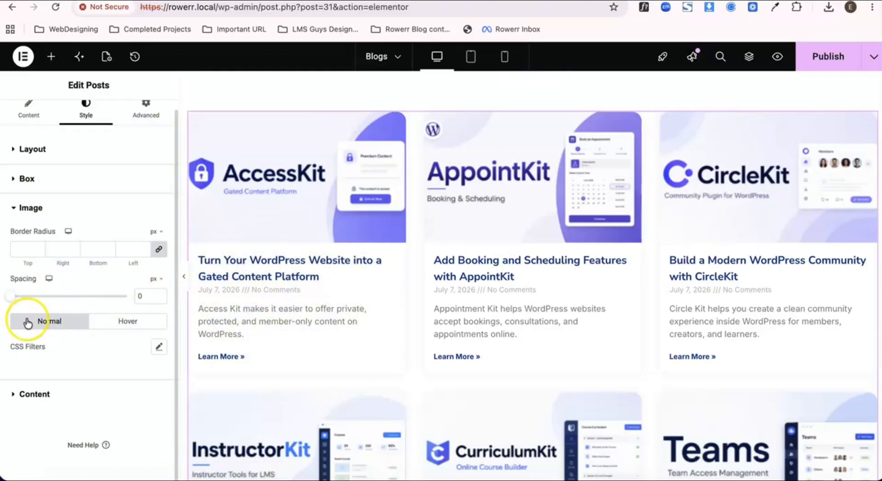
Try a 15 px border radius on all corners of the post images.
click(107, 327)
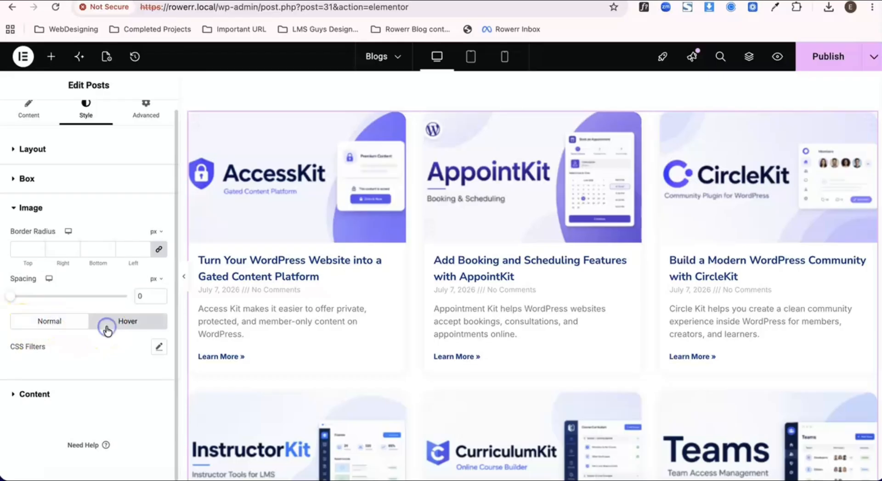
click(51, 329)
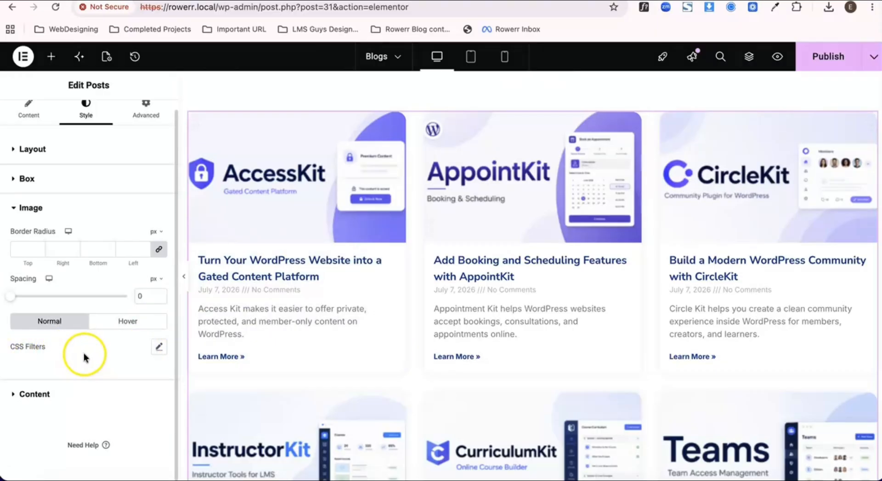
click(95, 250)
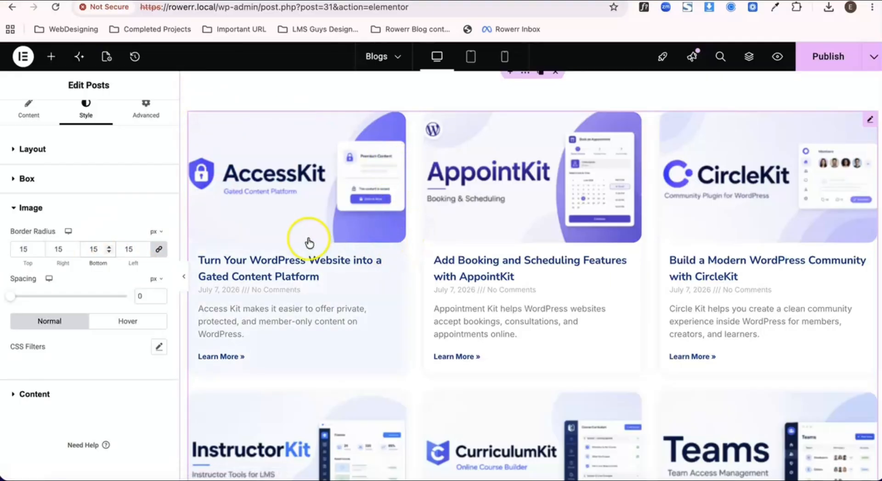
click(135, 249)
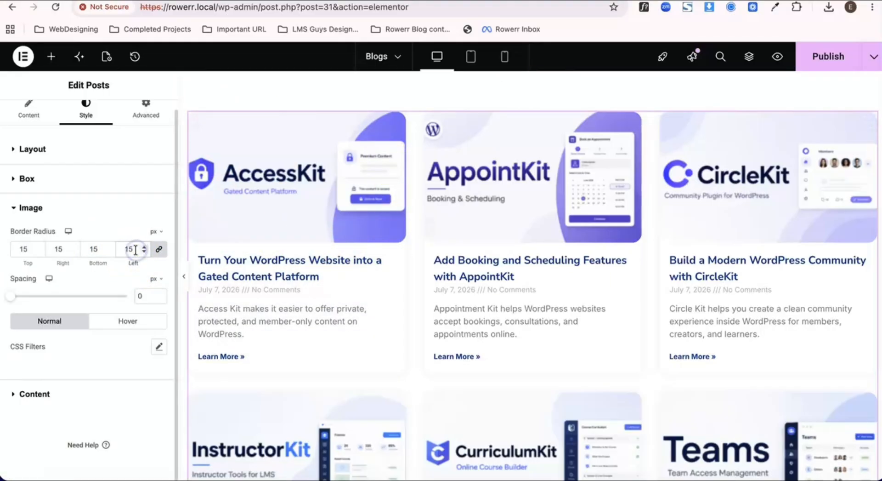
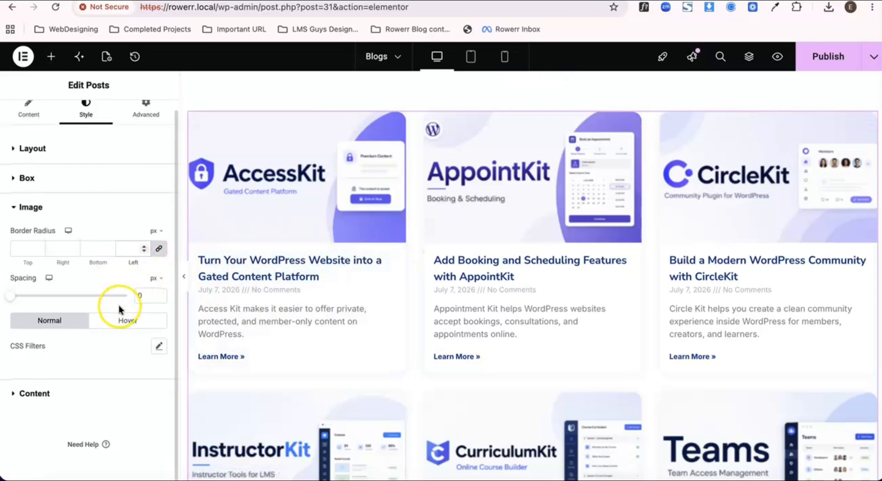
Set the post titles' color to the global Color 1 (#023088).
click(49, 394)
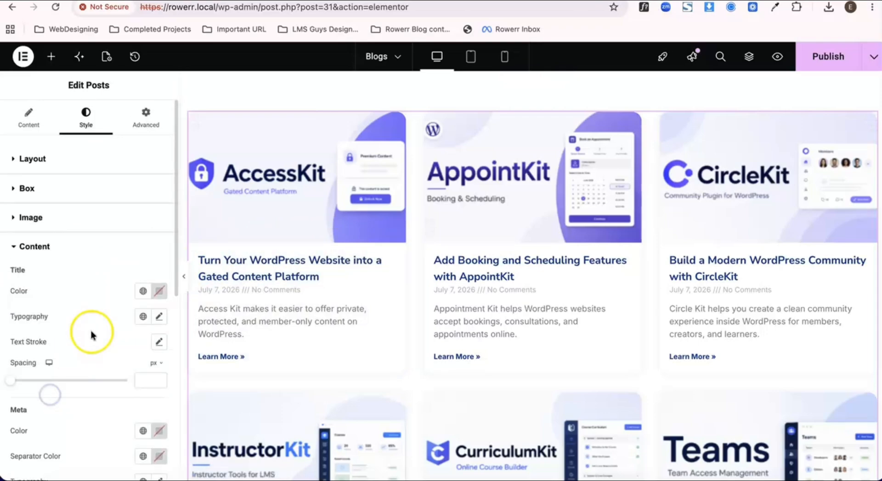
scroll(102, 309, down, 4)
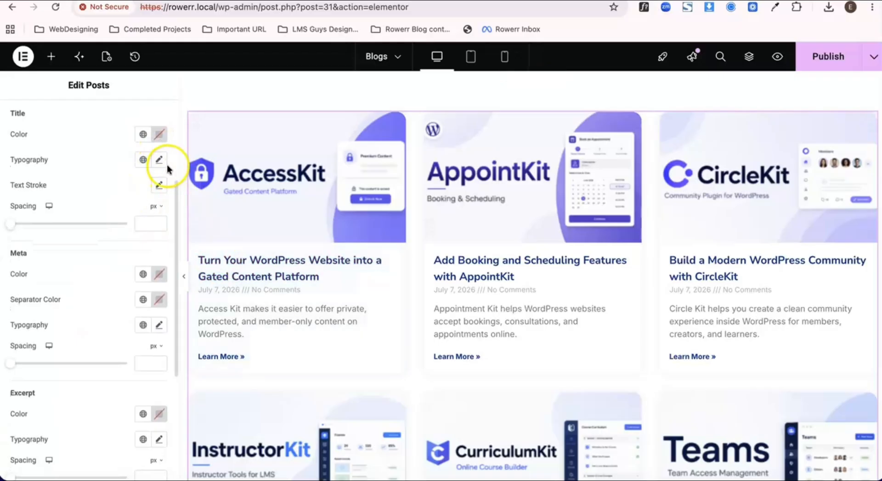
click(143, 135)
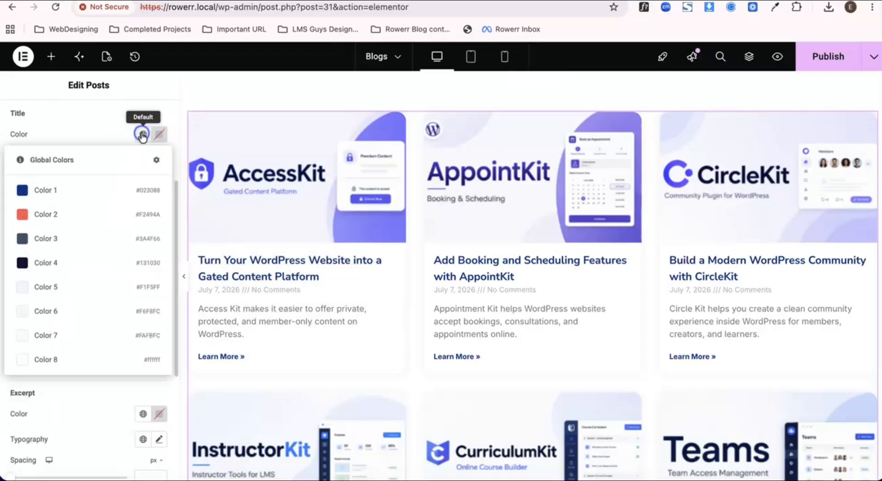
click(54, 198)
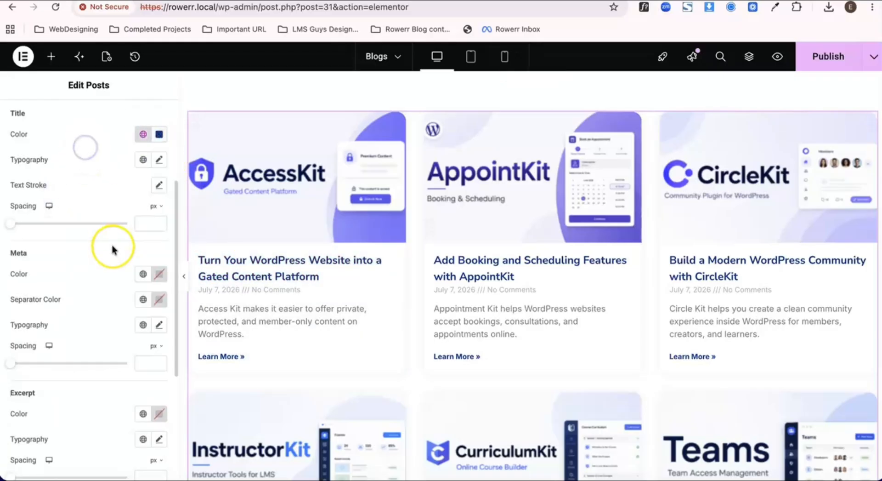
Try the global Color 2 (#F2494A) for the post meta text and Color 1 (#023088) for its separators.
scroll(112, 248, down, 1)
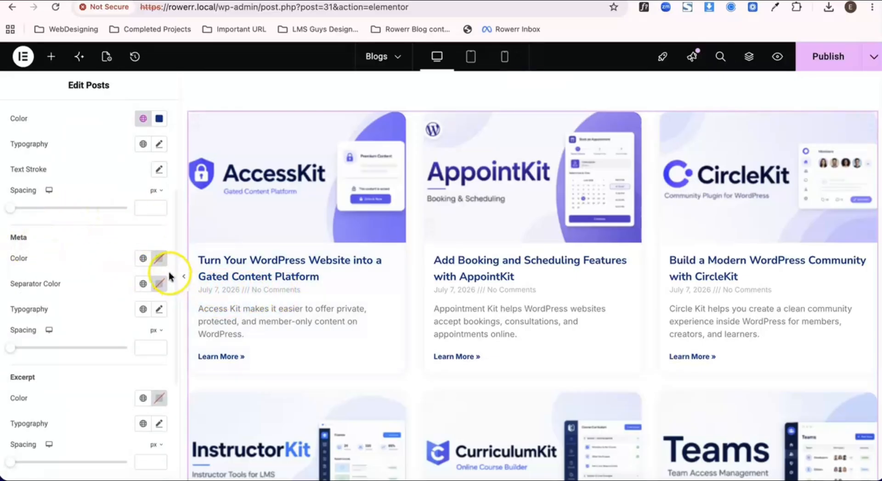
click(145, 258)
click(69, 338)
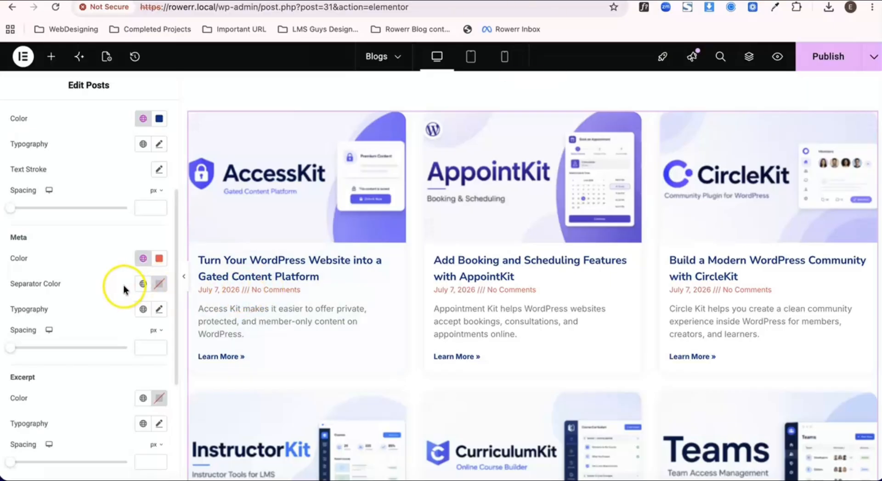
click(143, 283)
click(98, 91)
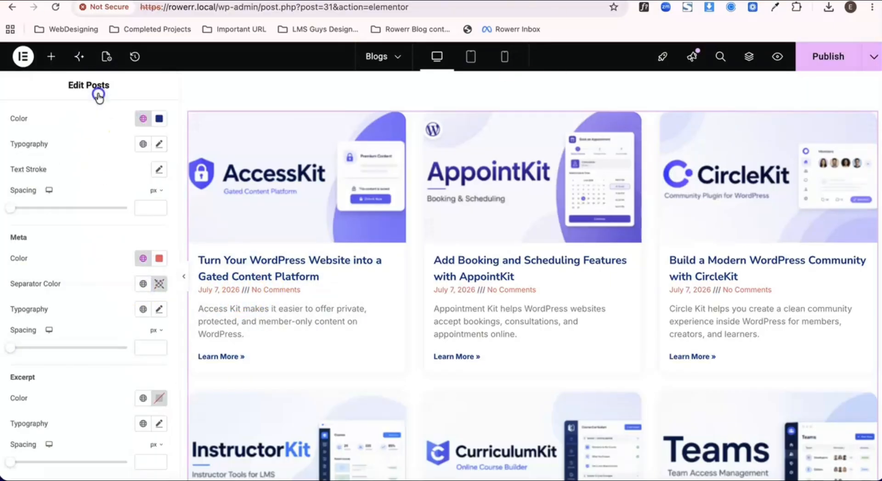
Clear the separator color and the meta text color of the posts.
click(133, 283)
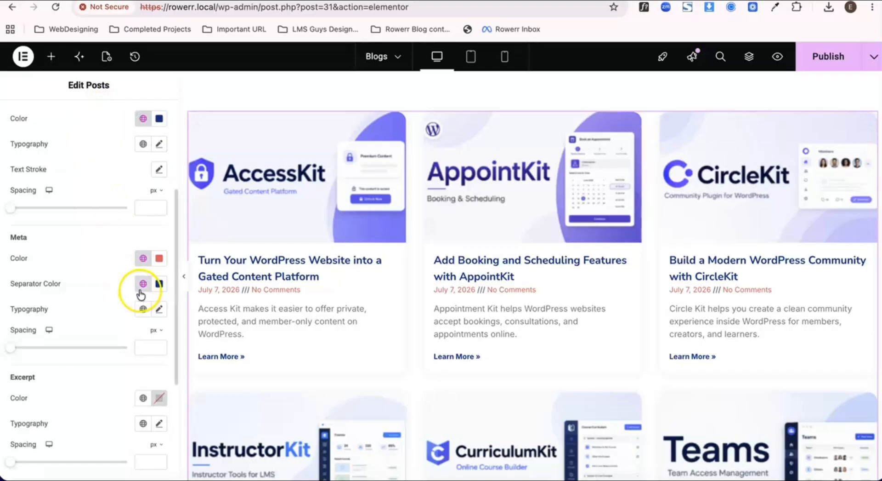
click(144, 283)
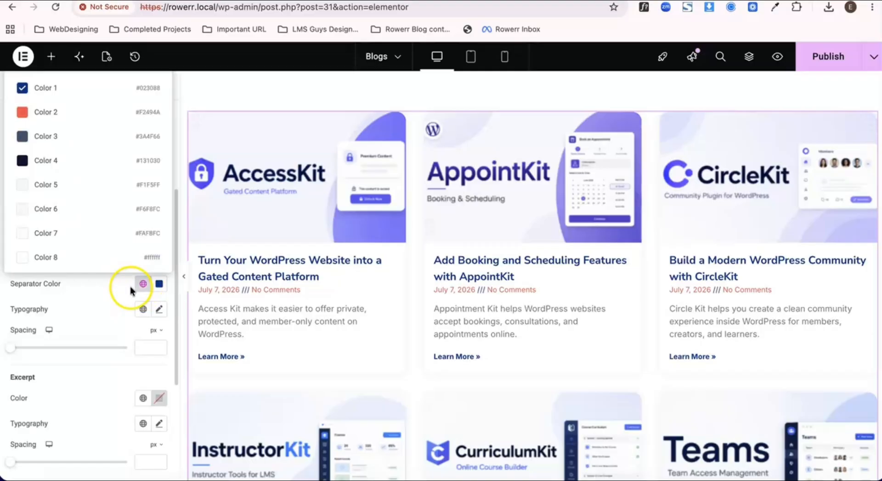
scroll(128, 284, up, 2)
click(143, 355)
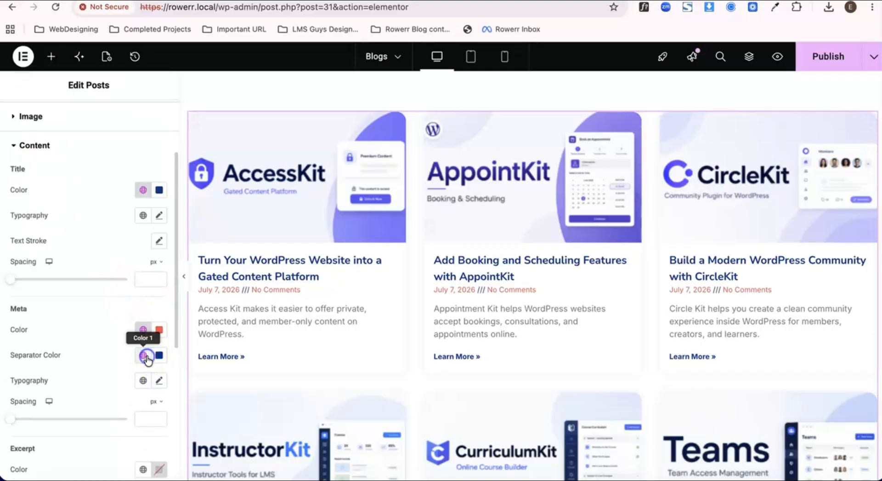
click(144, 356)
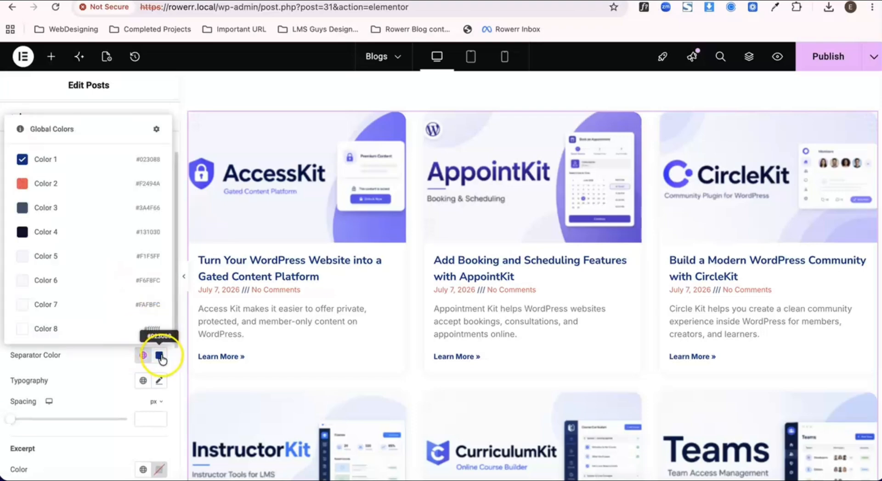
click(161, 358)
click(180, 177)
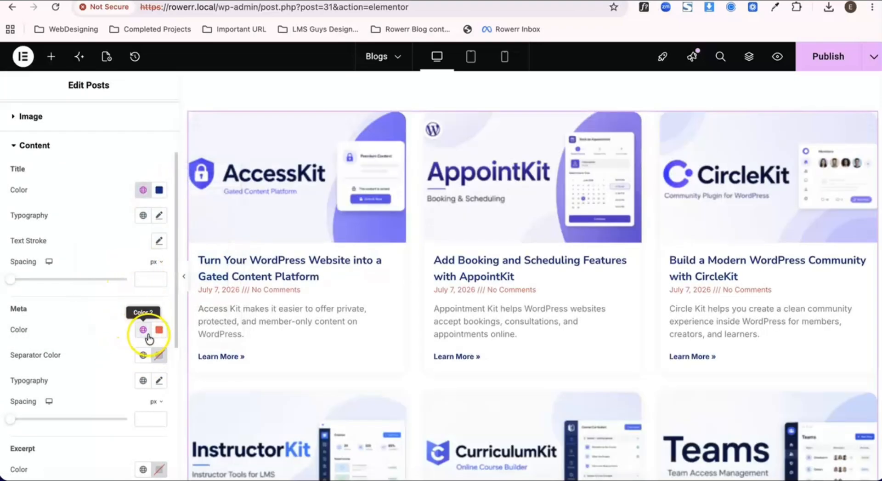
click(159, 332)
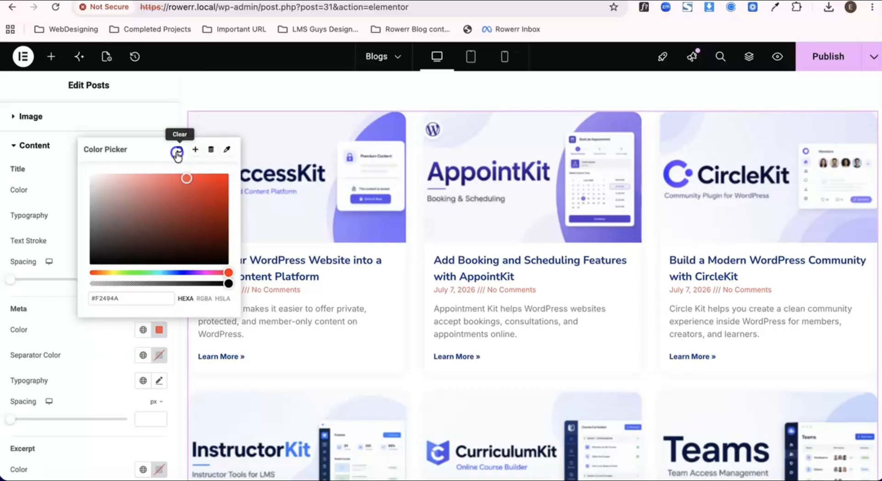
click(177, 150)
click(133, 306)
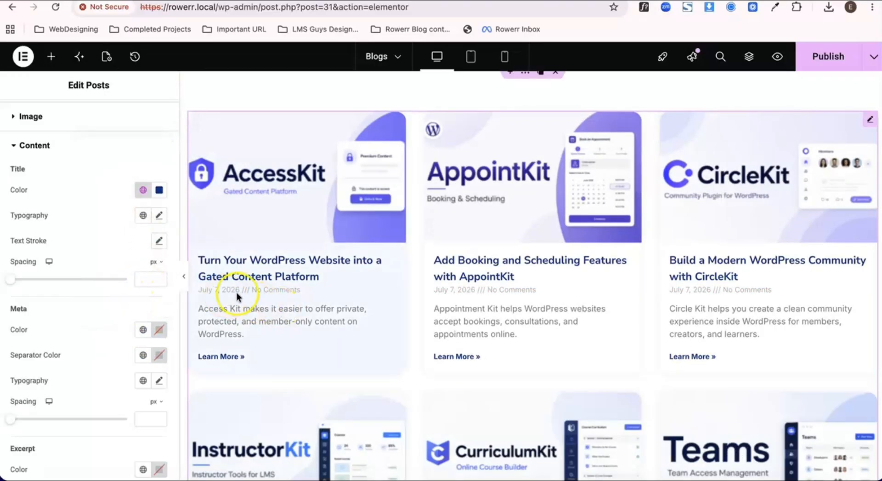
Set the post excerpts' text color to the global Color 4 (#131030).
scroll(256, 305, down, 1)
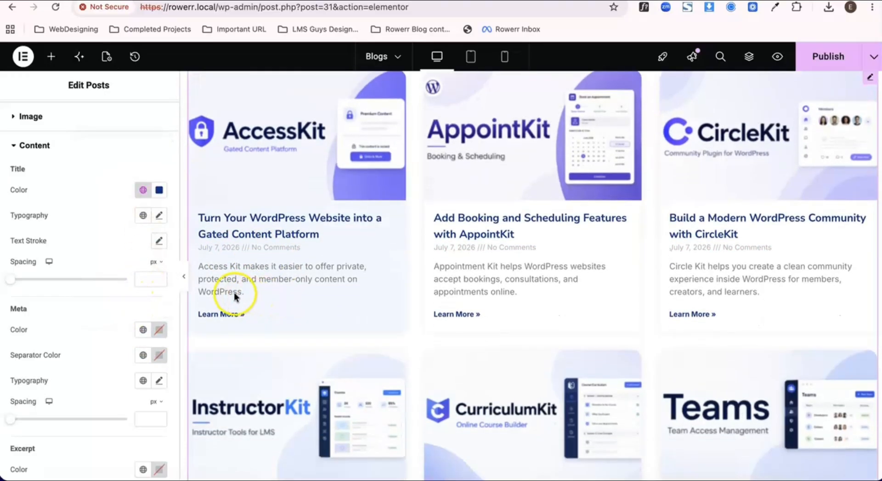
scroll(122, 303, down, 5)
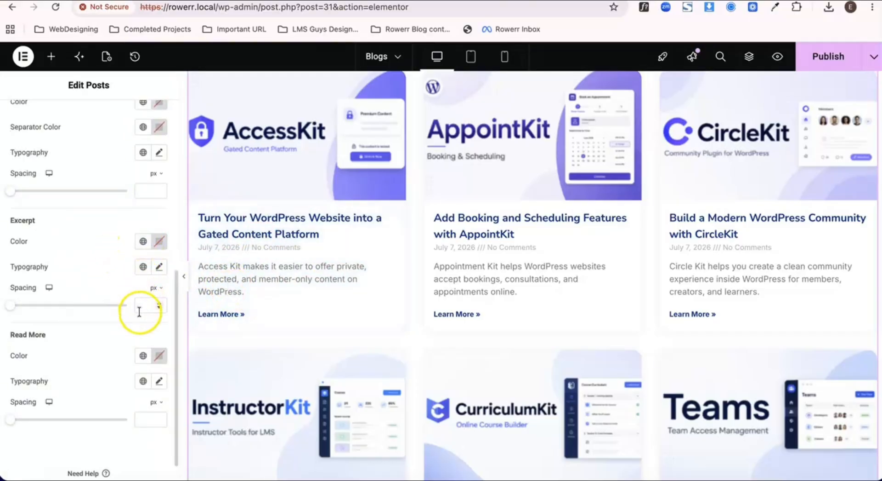
scroll(139, 311, down, 1)
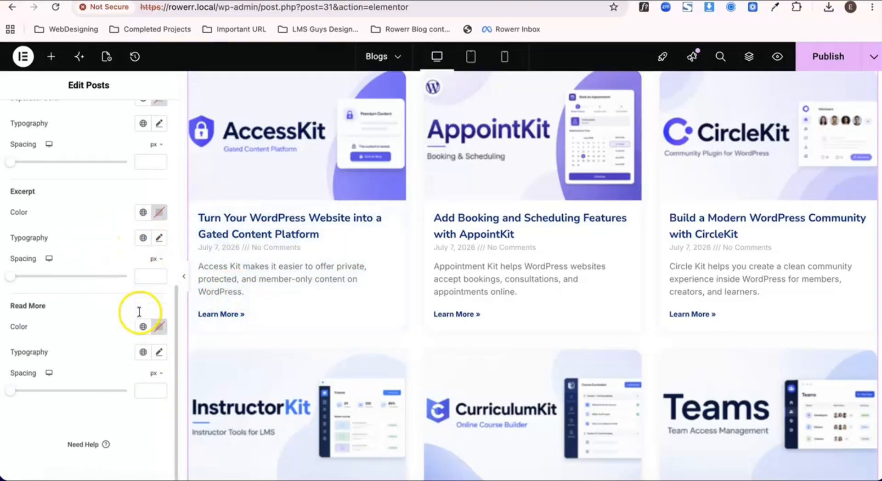
click(142, 212)
click(54, 344)
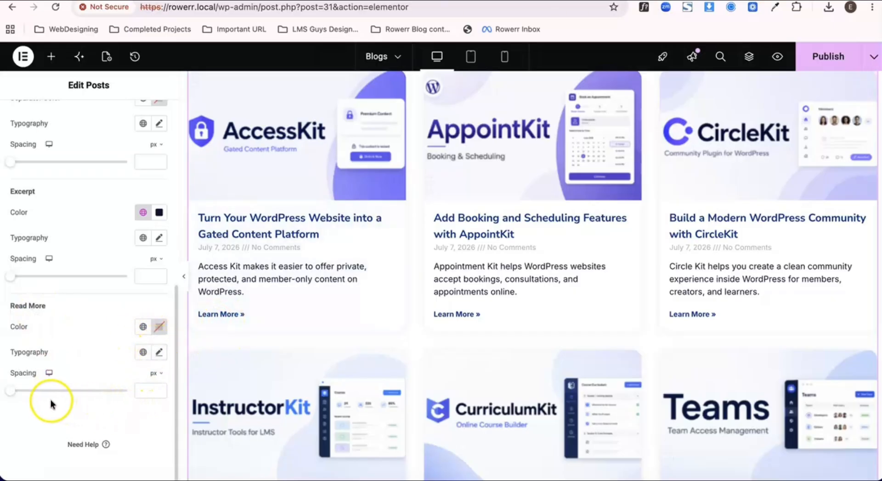
Clear the post titles' color, check how a title looks on hover, and reapply the global Color 1 (#023088).
scroll(319, 277, up, 1)
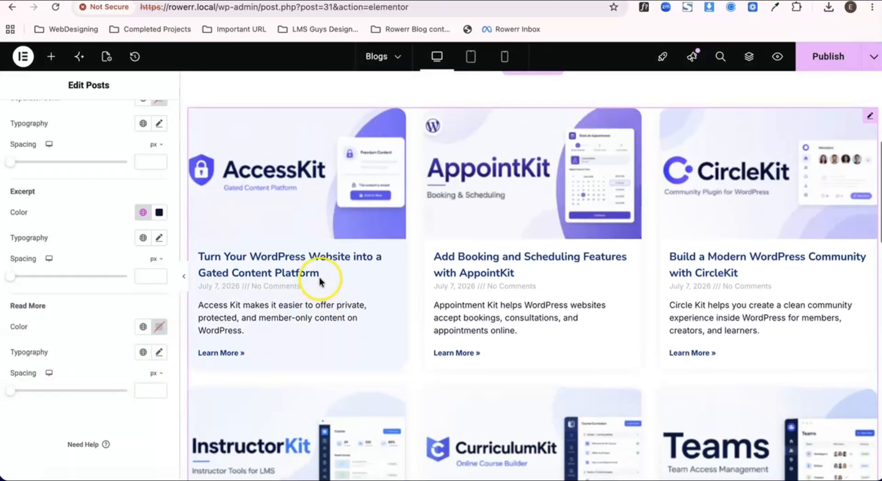
scroll(257, 276, up, 1)
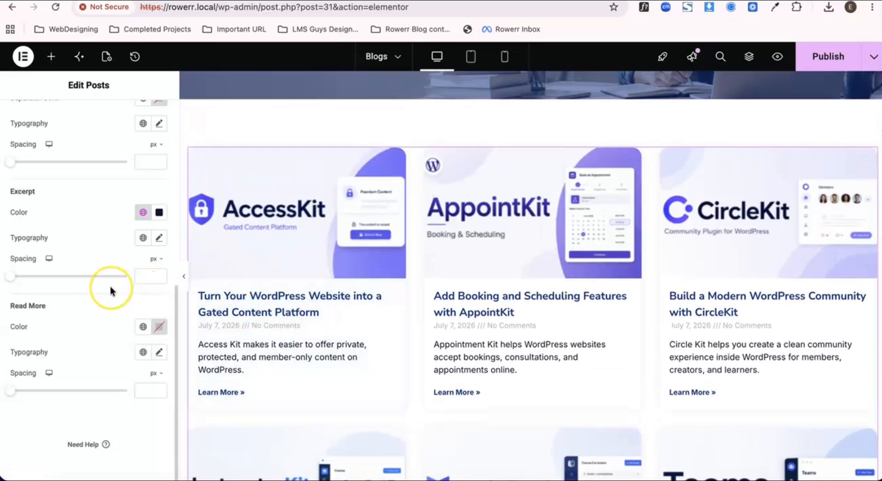
scroll(109, 286, up, 8)
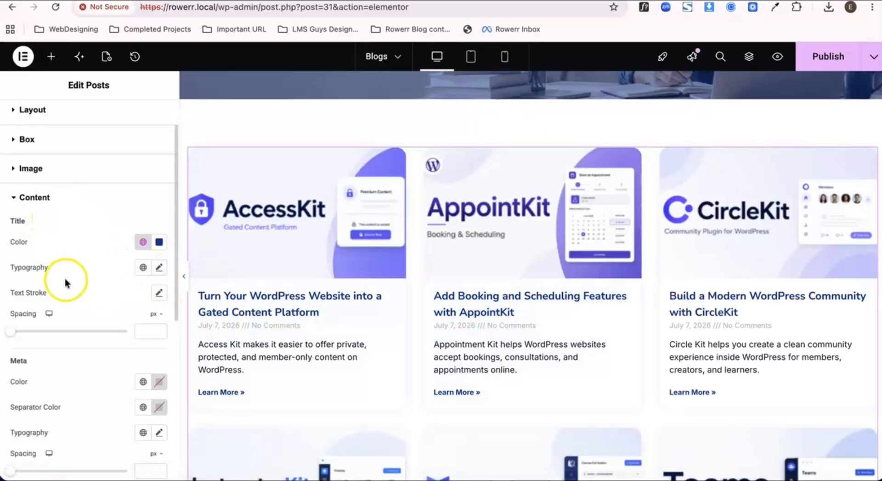
scroll(65, 281, down, 4)
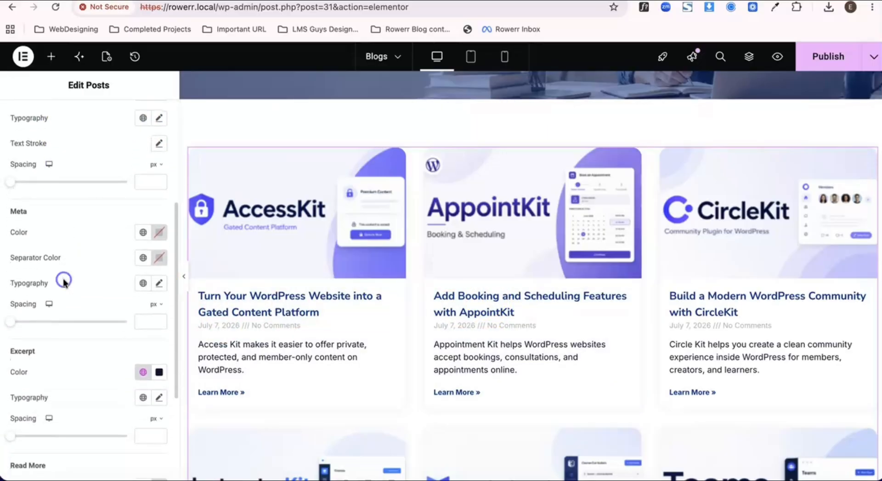
scroll(146, 266, up, 3)
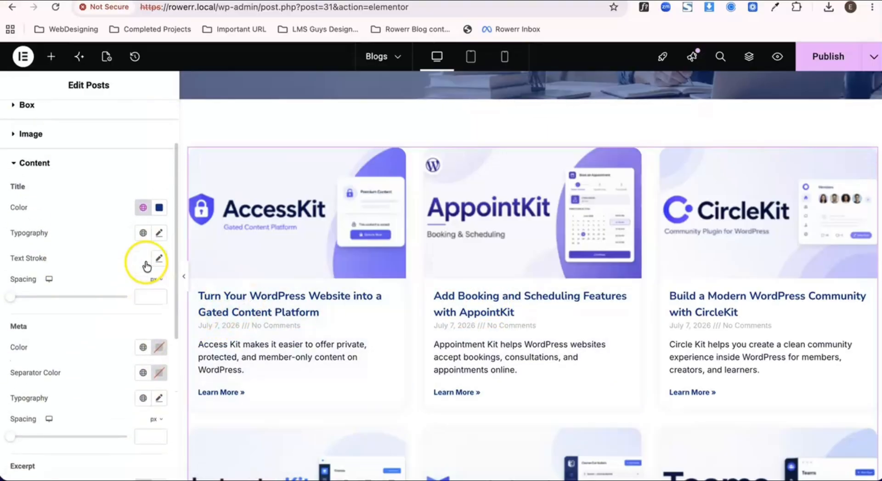
click(159, 207)
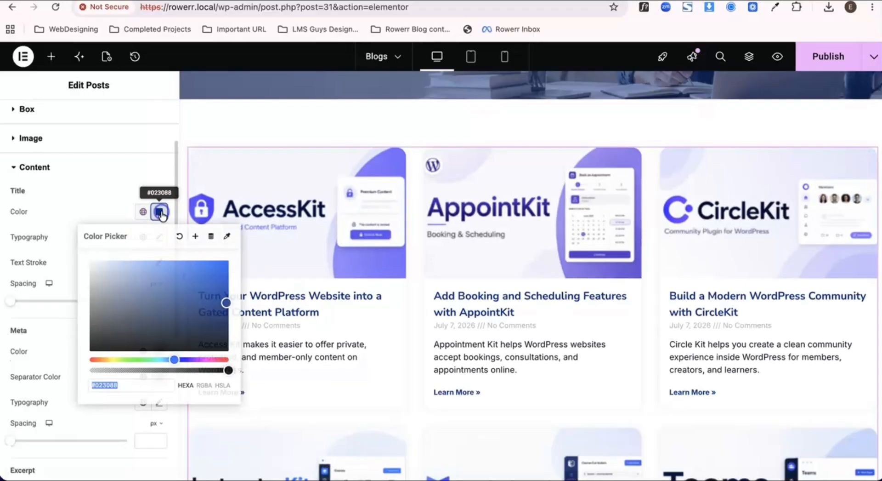
click(182, 237)
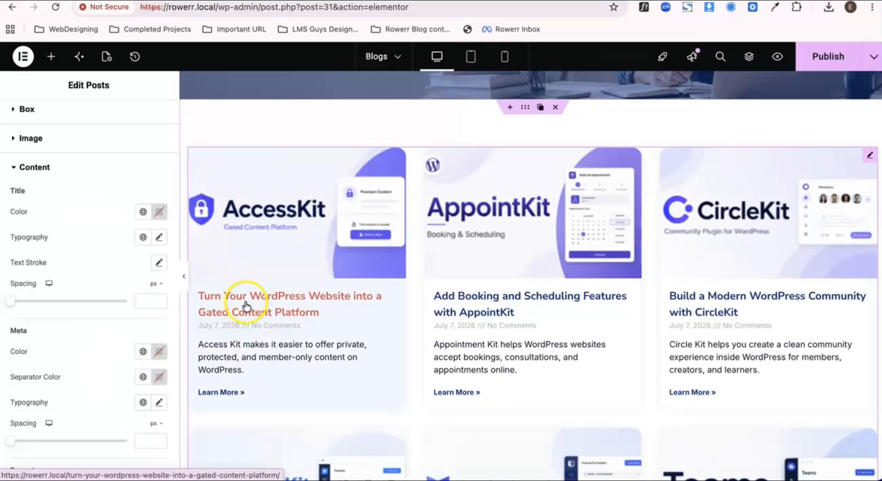
scroll(89, 306, down, 6)
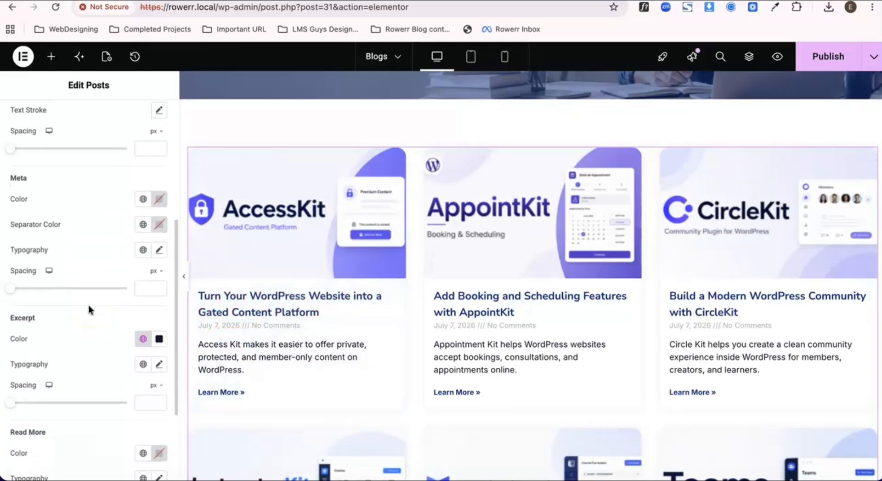
scroll(89, 309, up, 6)
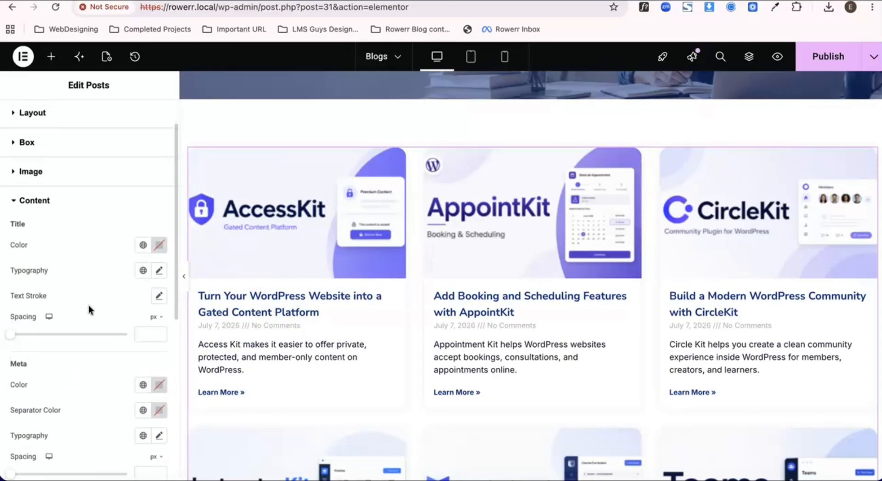
click(143, 246)
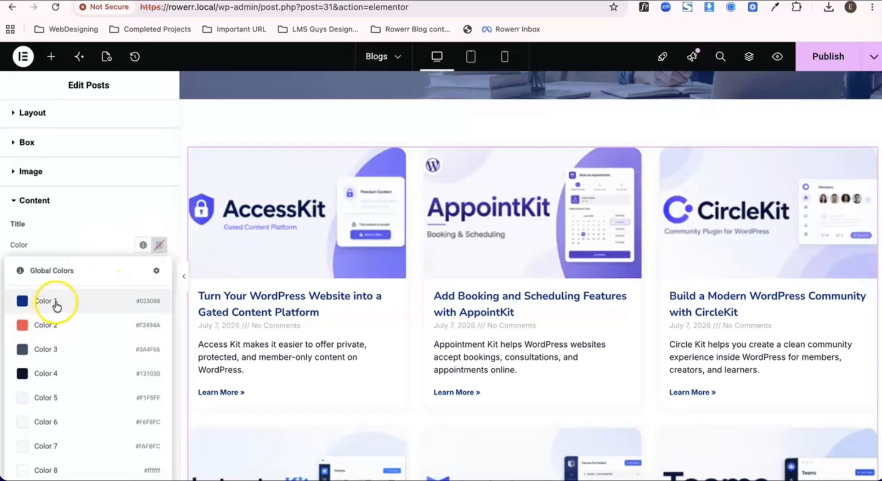
click(54, 305)
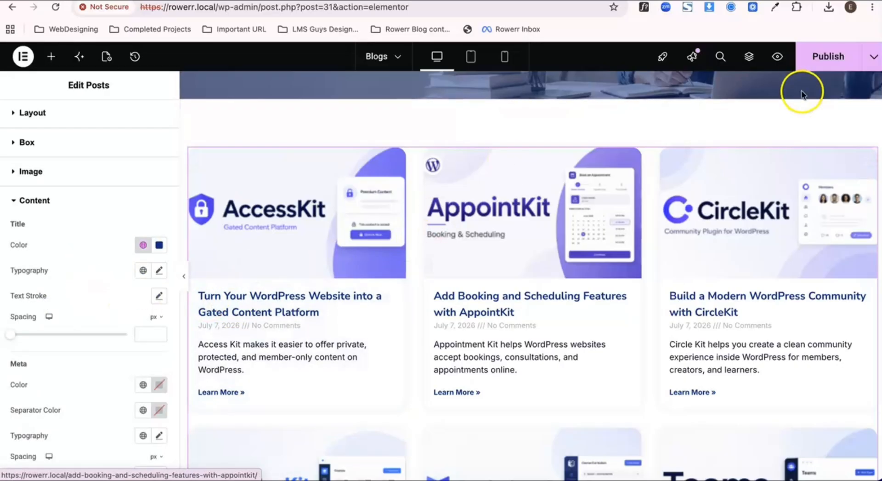
Publish the Blogs page changes and review the hero and all post cards in the front-end preview.
click(812, 61)
click(271, 1)
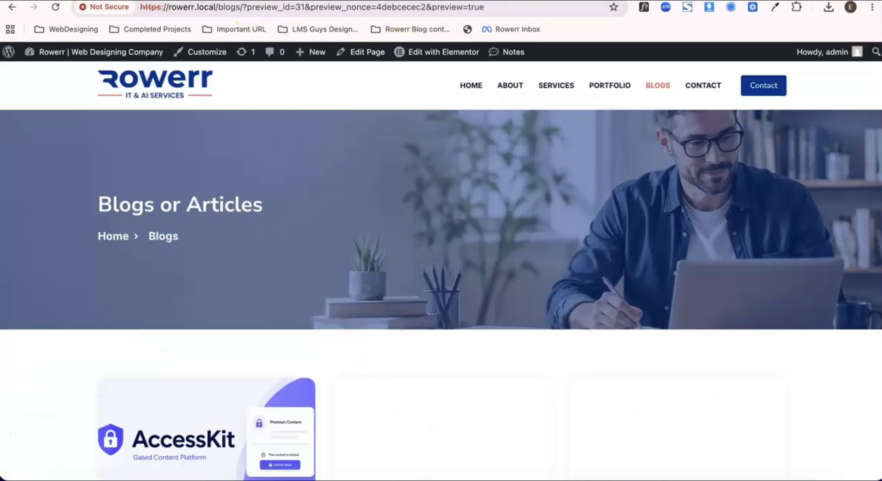
scroll(223, 286, down, 3)
scroll(223, 286, down, 10)
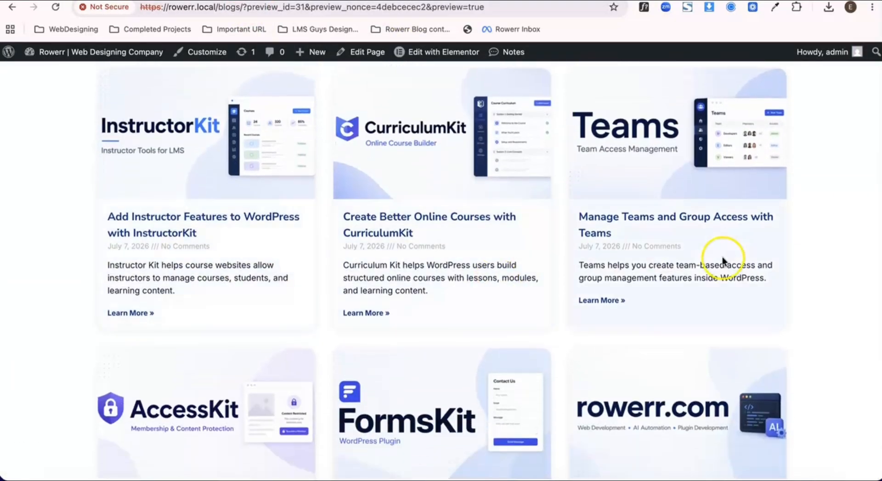
scroll(552, 172, down, 4)
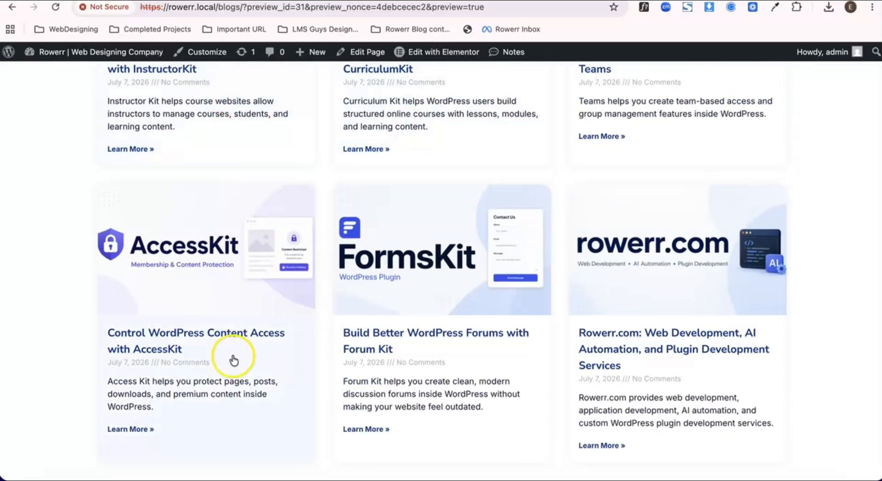
scroll(233, 356, down, 6)
scroll(400, 209, up, 15)
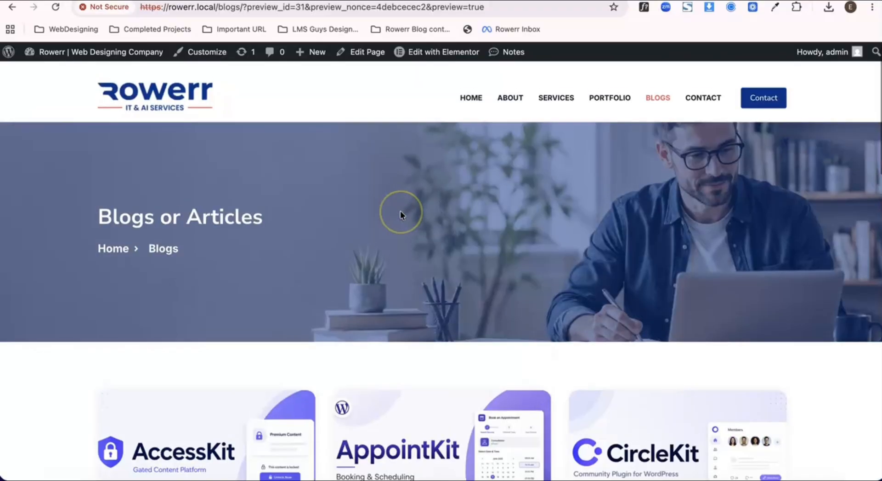
scroll(245, 216, down, 5)
scroll(244, 219, up, 5)
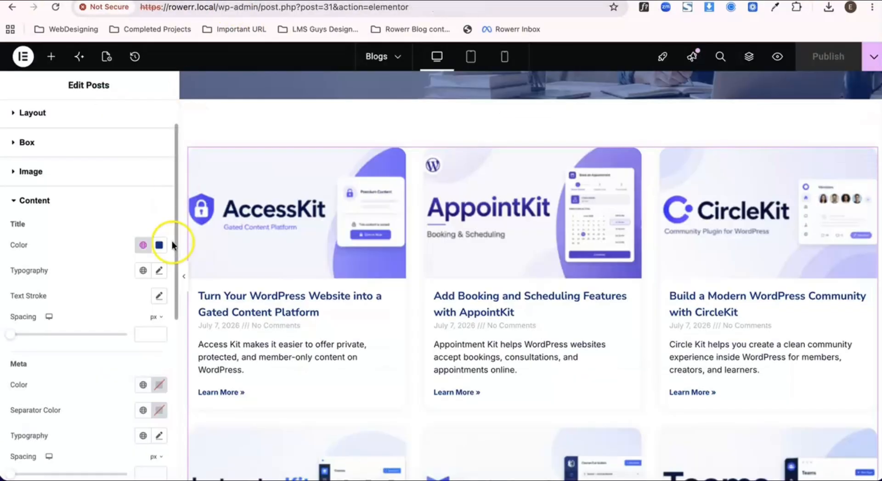
Try a narrower columns gap in the posts grid and reset it to 30 px.
scroll(120, 277, up, 1)
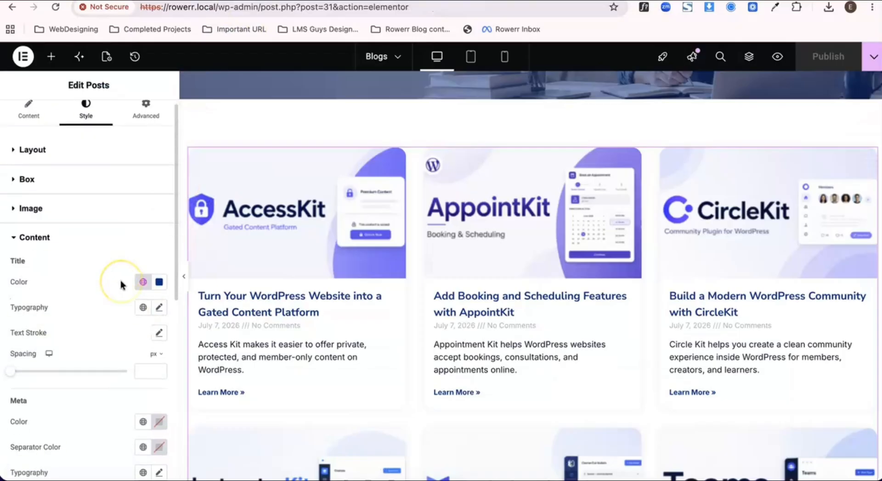
scroll(120, 277, down, 5)
scroll(119, 277, down, 2)
scroll(120, 277, up, 7)
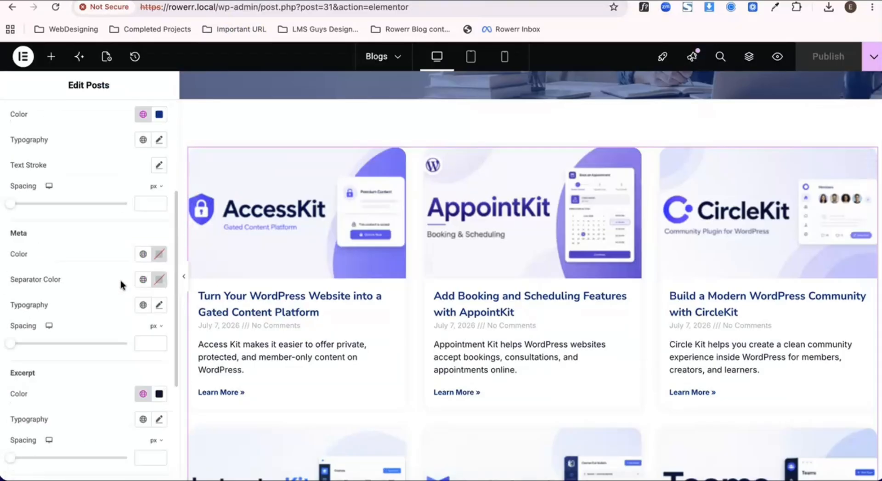
scroll(73, 236, up, 1)
click(46, 233)
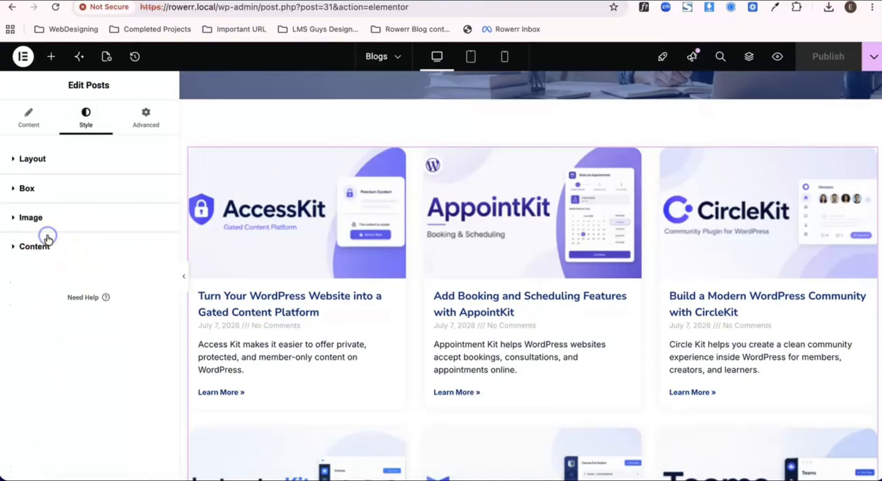
click(58, 159)
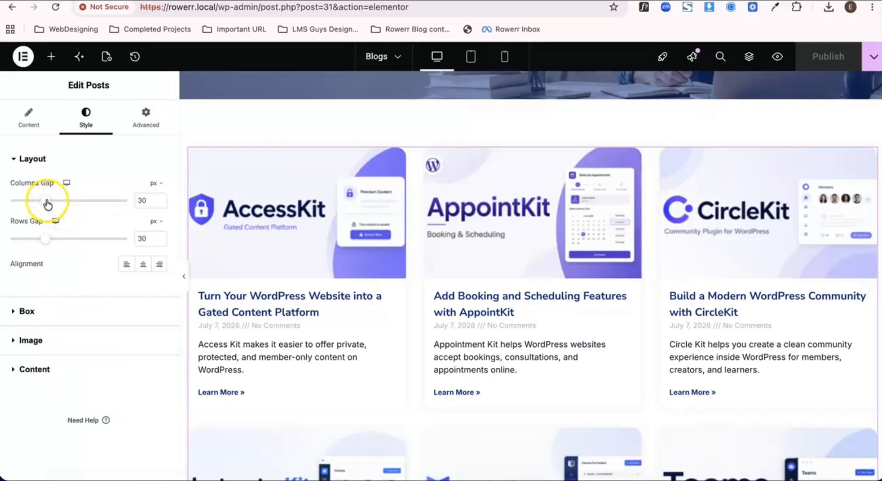
mouse_move(45, 201)
mouse_down()
mouse_move(100, 201)
mouse_move(29, 200)
mouse_up()
click(150, 204)
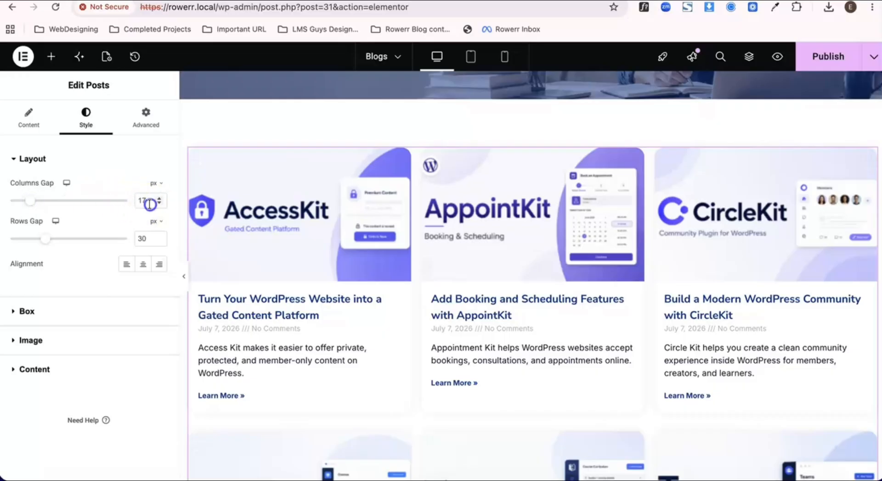
text(30)
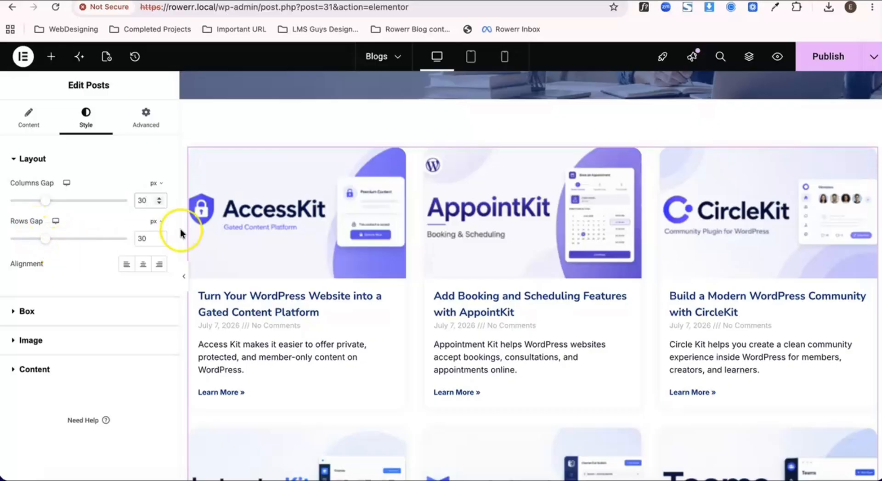
Publish the page again with the 30 px grid gaps and recheck the Blogs page preview.
click(823, 56)
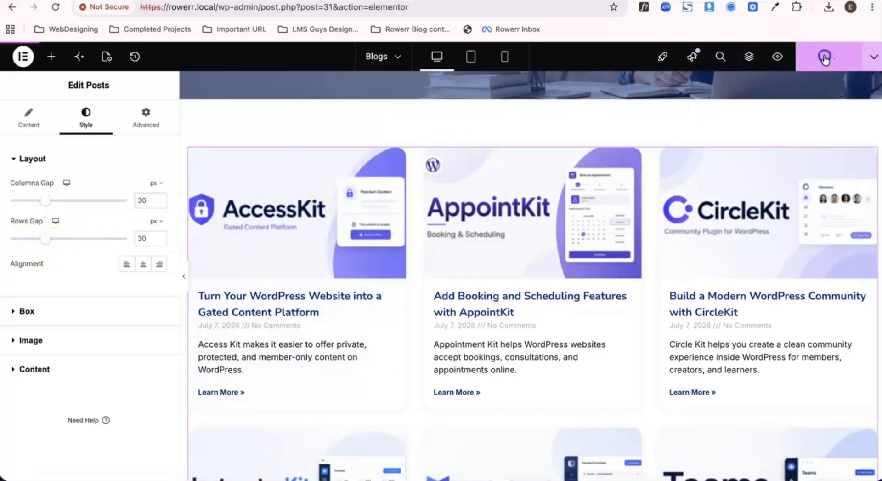
click(395, 1)
scroll(313, 254, down, 15)
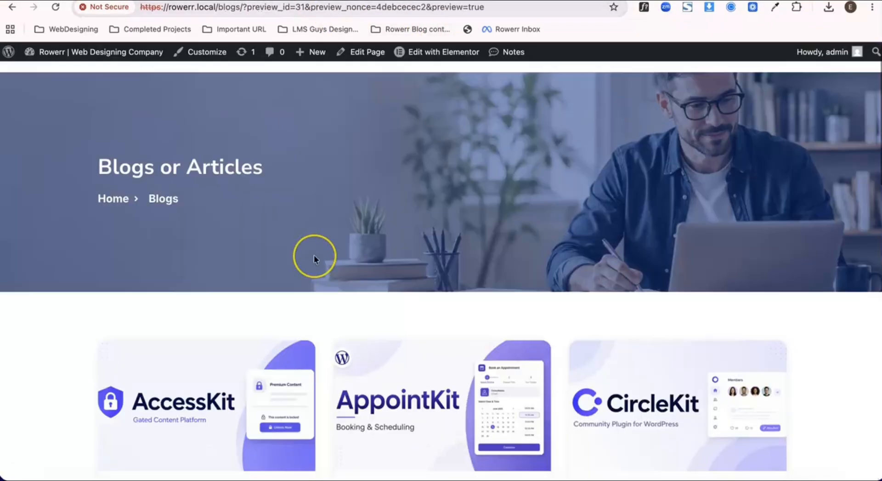
scroll(313, 254, up, 15)
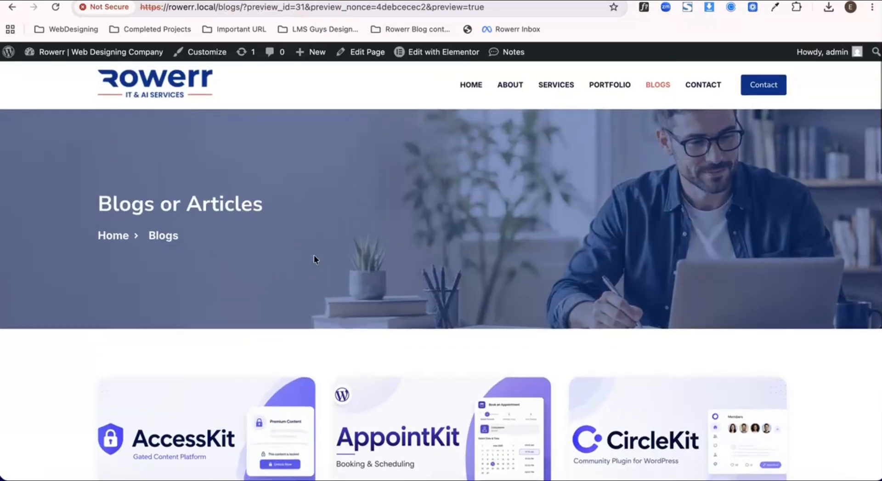
scroll(313, 259, down, 5)
scroll(313, 259, up, 5)
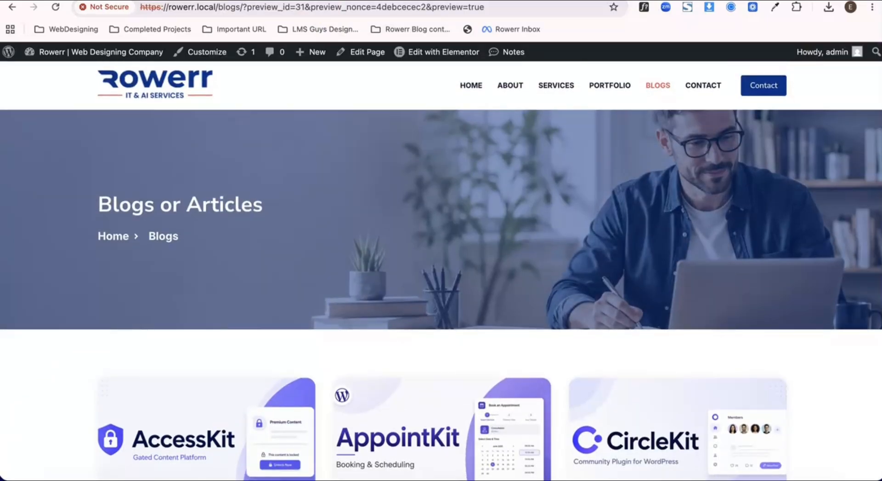